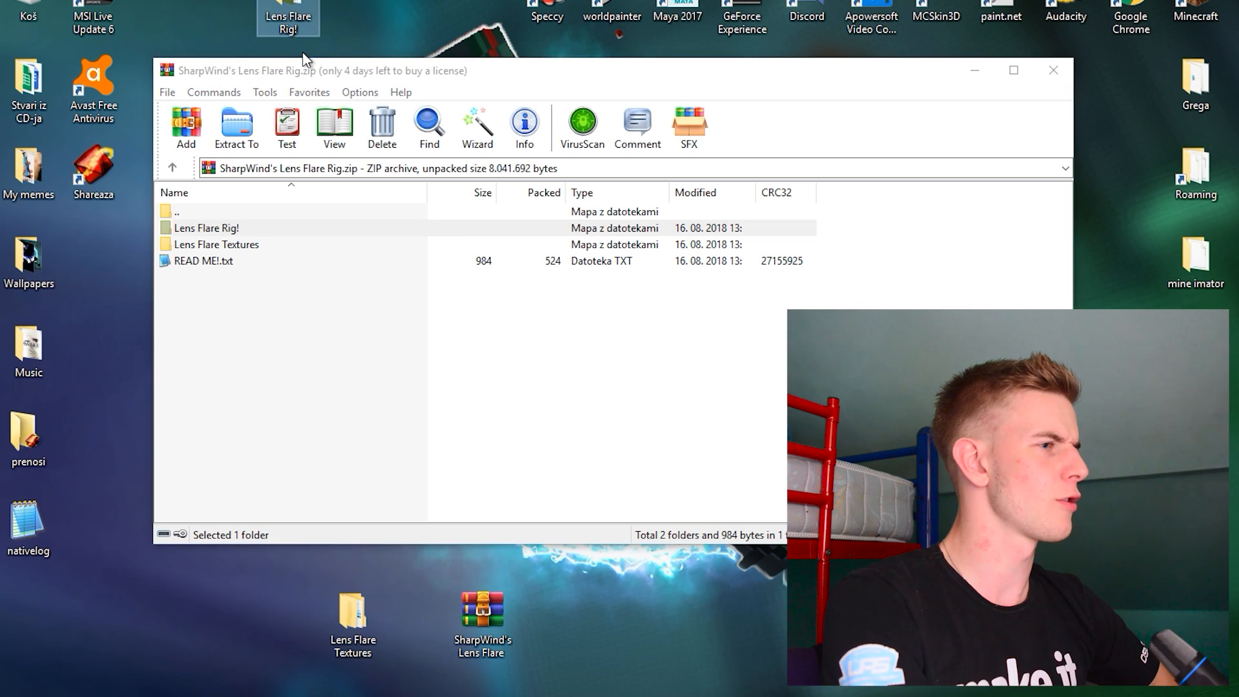
Close the rig archive and open the Projects folder of Mine-imator 1.1.2 inside the mine imator folder
{"action": "left_click", "coordinate": [1054, 70]}
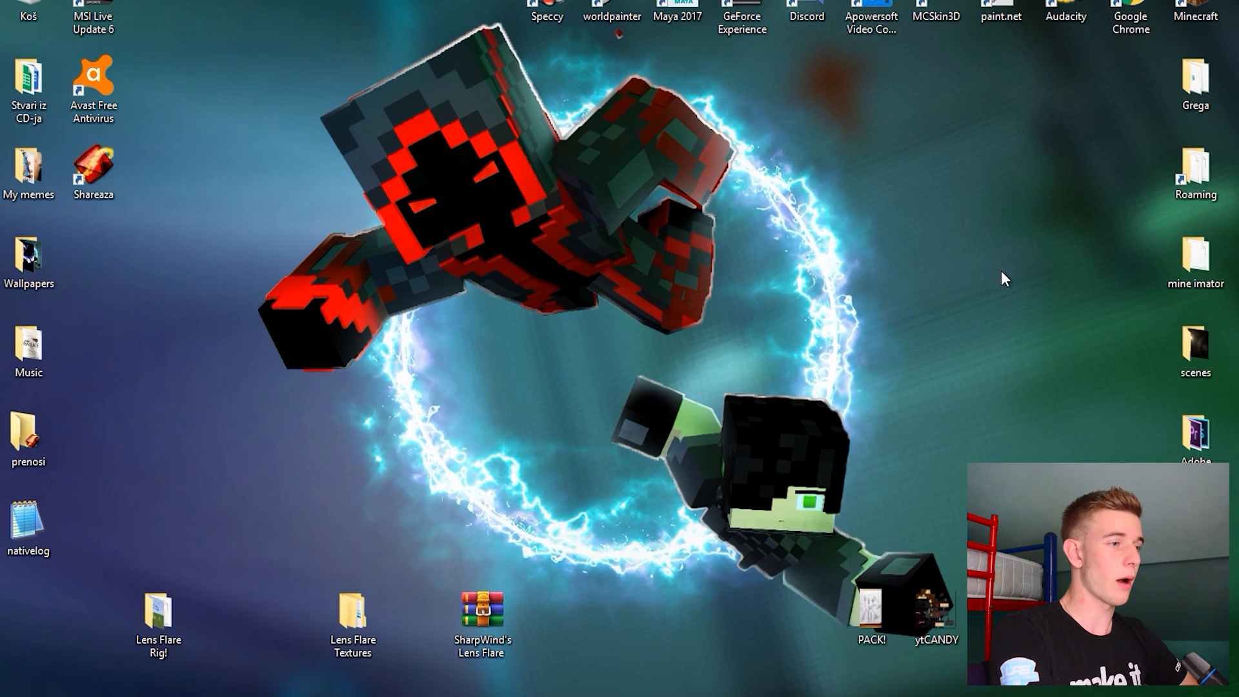
{"action": "double_click", "coordinate": [1188, 259]}
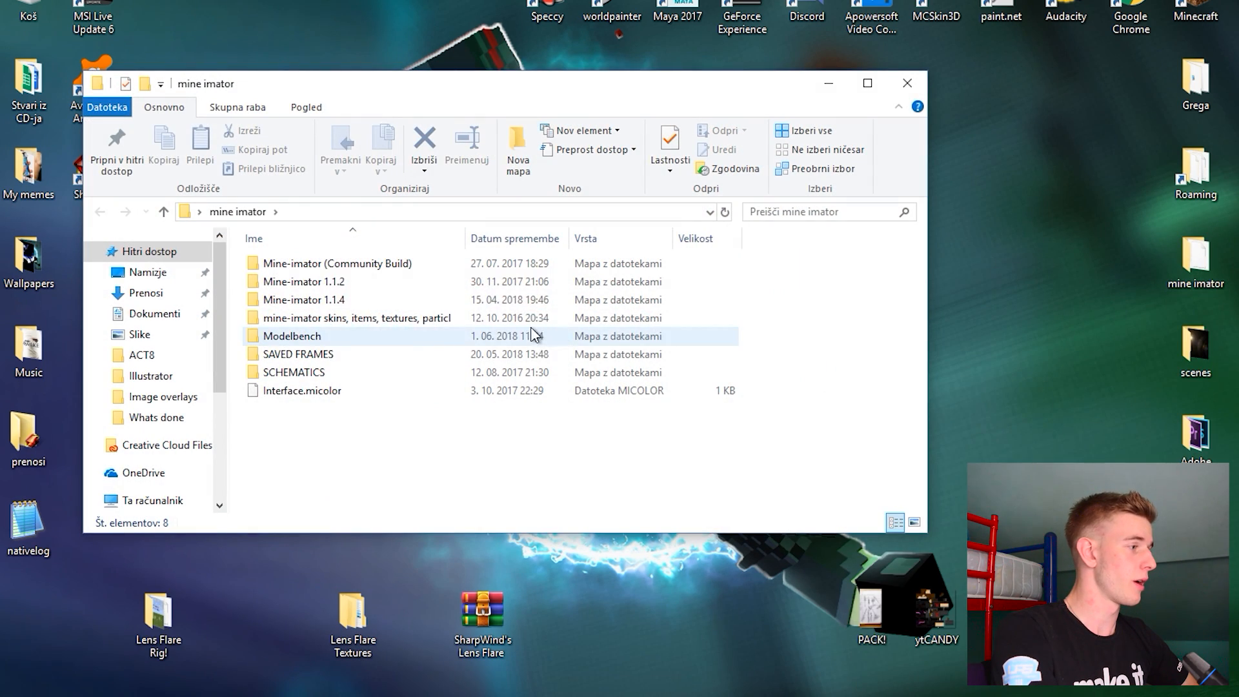
{"action": "double_click", "coordinate": [341, 284]}
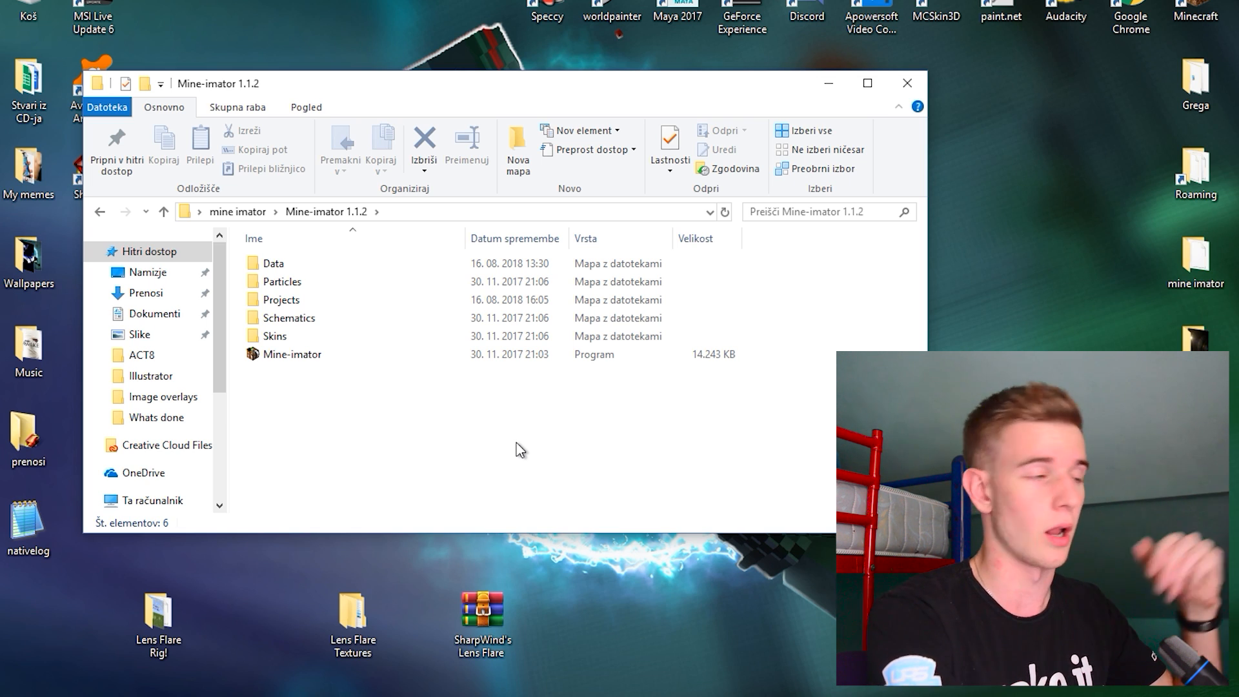
{"action": "left_click", "coordinate": [294, 302]}
{"action": "double_click", "coordinate": [293, 308]}
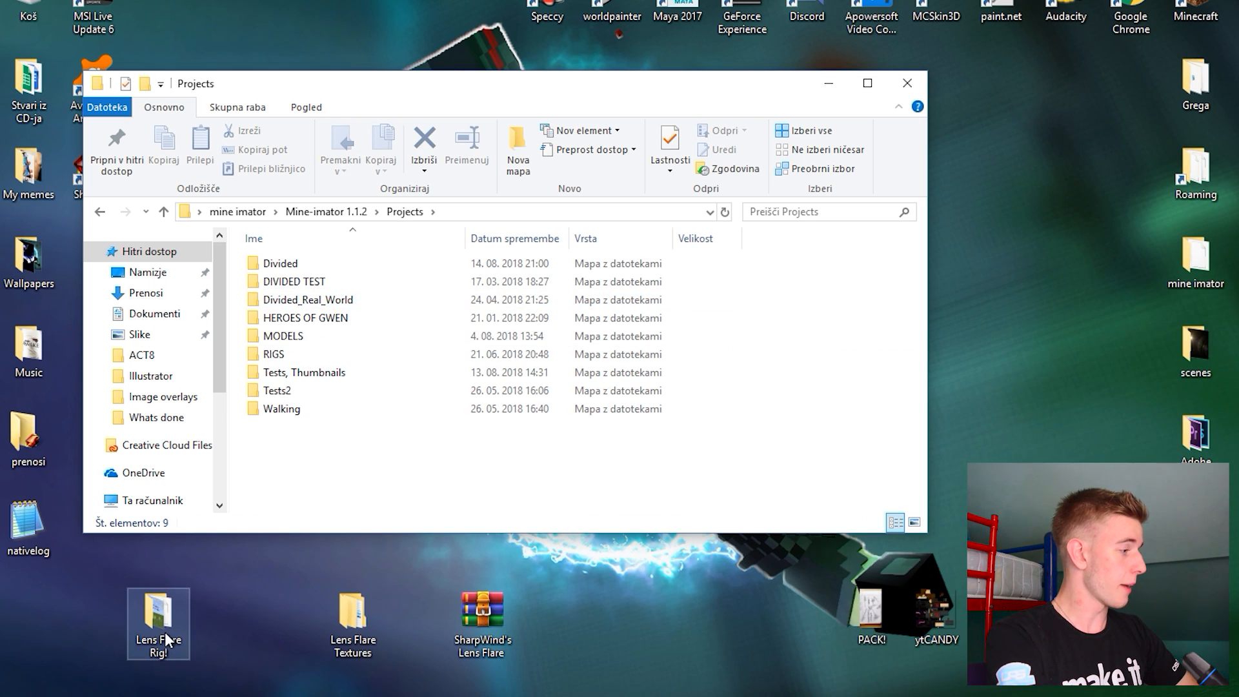
Move the Lens Flare Rig! folder from the desktop into the Projects folder and close the folder window
{"action": "left_click_drag", "start_coordinate": [155, 625], "coordinate": [387, 277]}
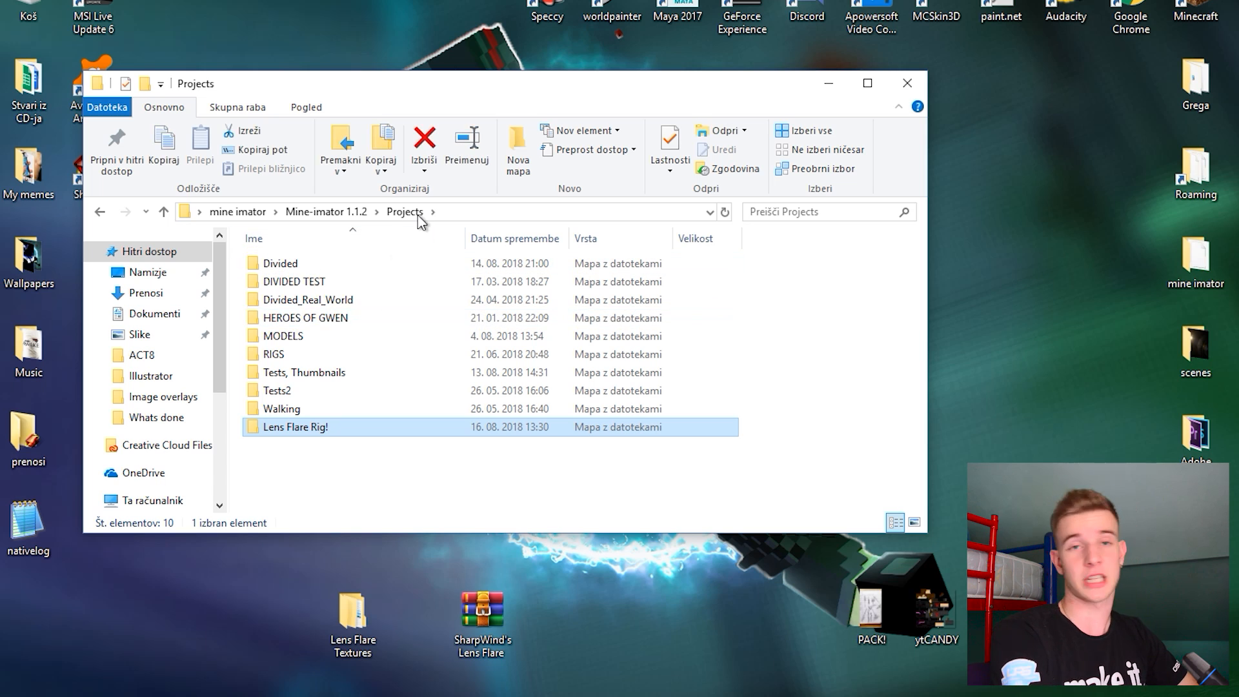
{"action": "left_click", "coordinate": [346, 456]}
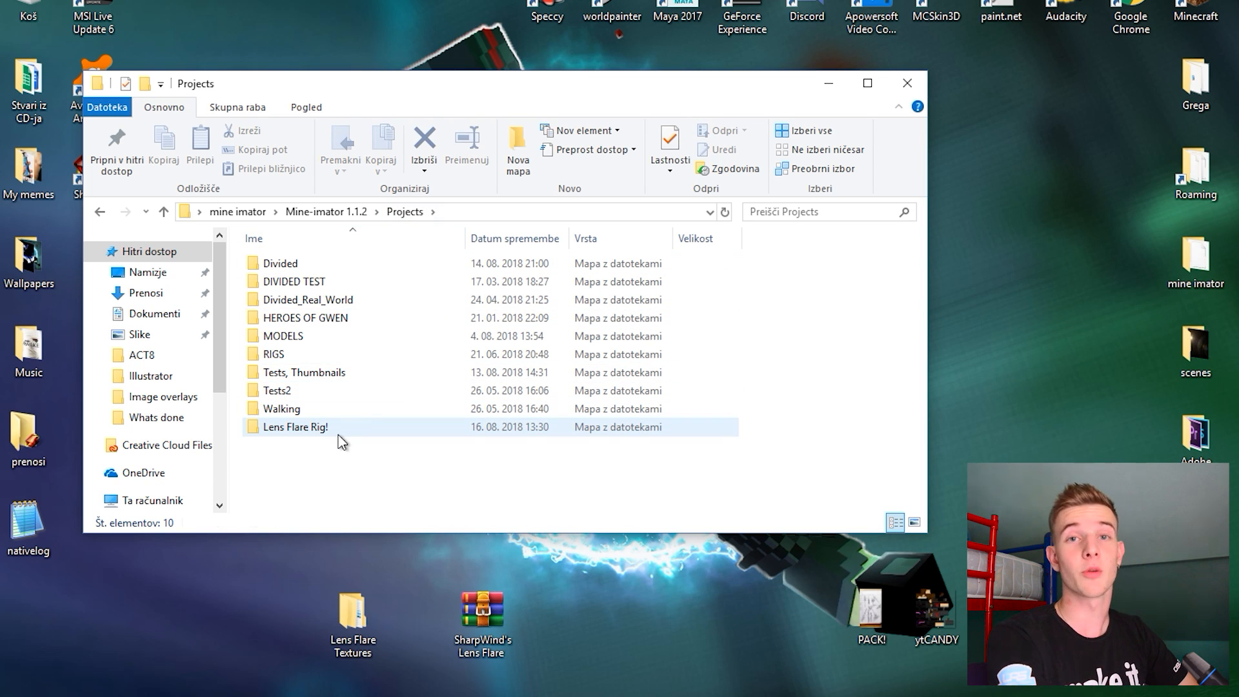
{"action": "left_click", "coordinate": [907, 83]}
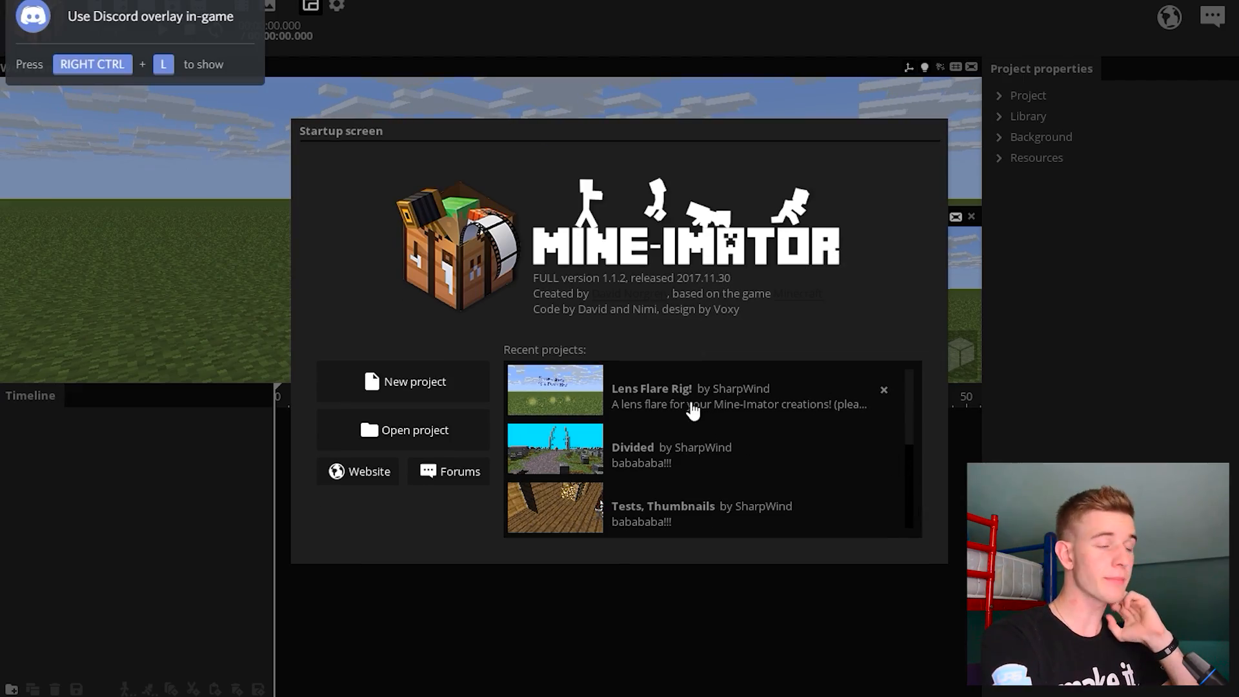
Open the recent project Lens Flare Rig! in Mine-imator and examine the camera rigs in the scene
{"action": "left_click", "coordinate": [691, 405]}
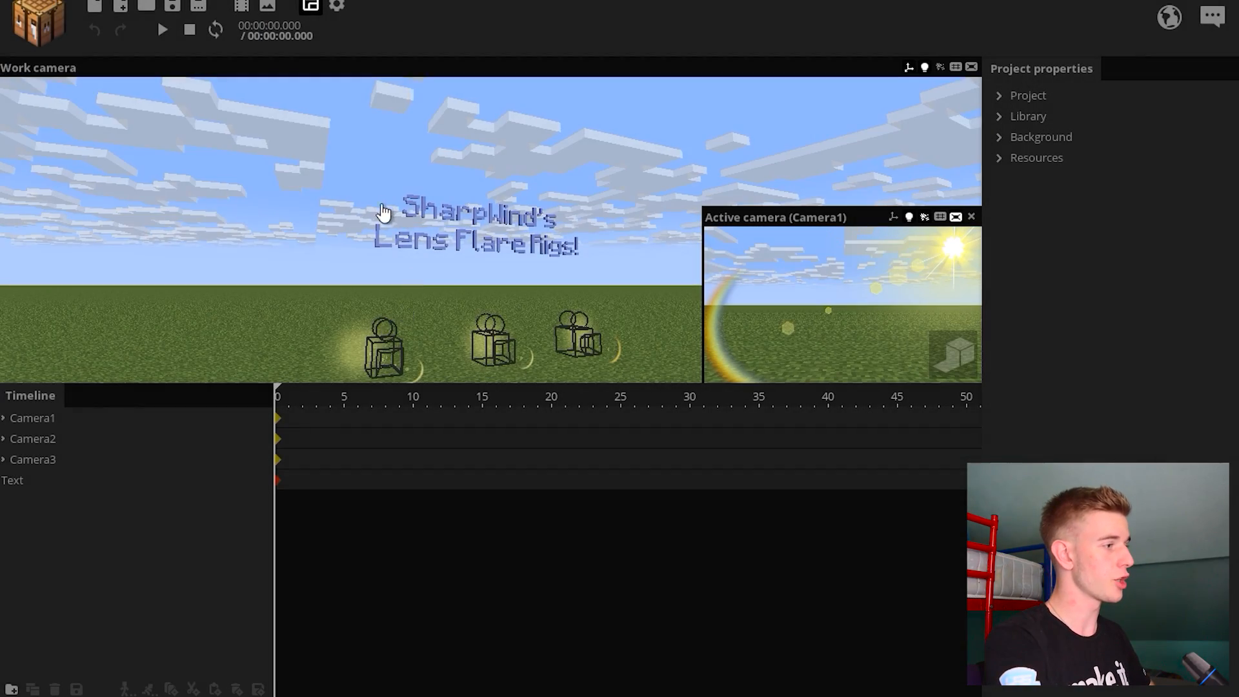
{"action": "right_click_drag", "start_coordinate": [385, 215], "coordinate": [421, 263]}
{"action": "key", "text": "s"}
{"action": "key", "text": "w"}
{"action": "key", "text": "s"}
{"action": "key", "text": "a"}
{"action": "key", "text": "d"}
{"action": "key", "text": "w"}
{"action": "key", "text": "a"}
{"action": "key", "text": "s"}
{"action": "mouse_move", "coordinate": [574, 257]}
{"action": "right_mouse_down"}
{"action": "mouse_move", "coordinate": [577, 279]}
{"action": "mouse_move", "coordinate": [574, 259]}
{"action": "right_mouse_up"}
{"action": "key", "text": "s"}
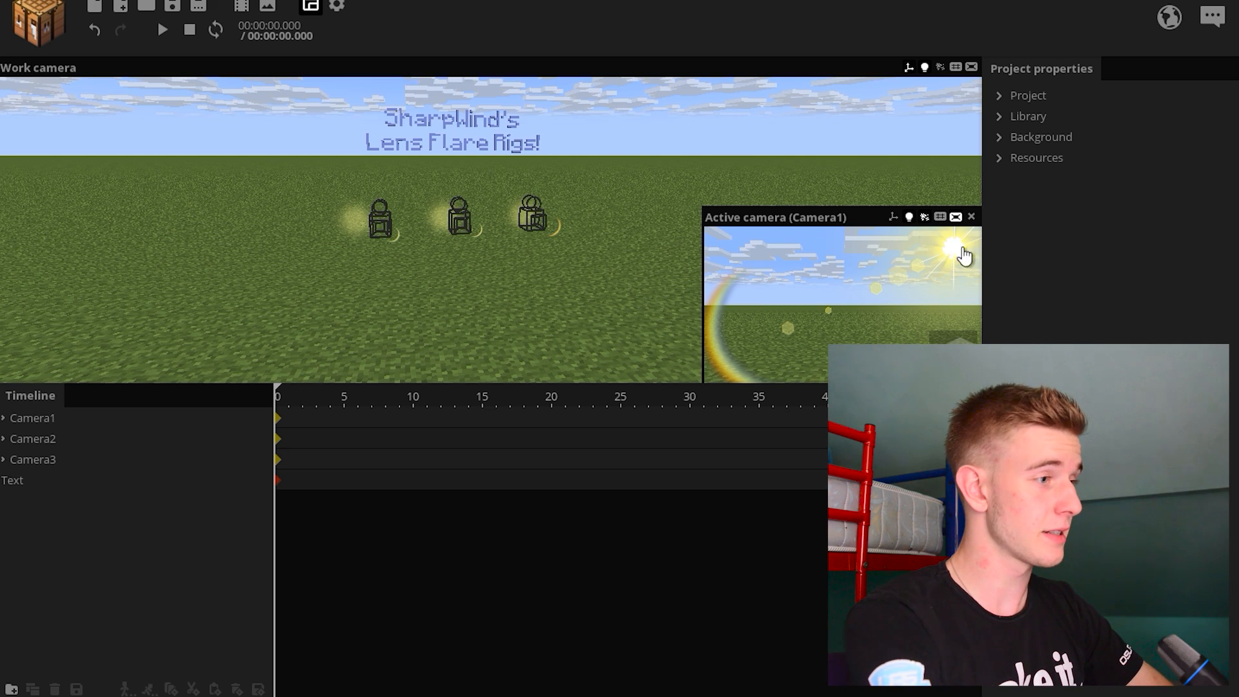
Preview the lens flares of the rig cameras, deselect everything and save the project
{"action": "left_click", "coordinate": [68, 421]}
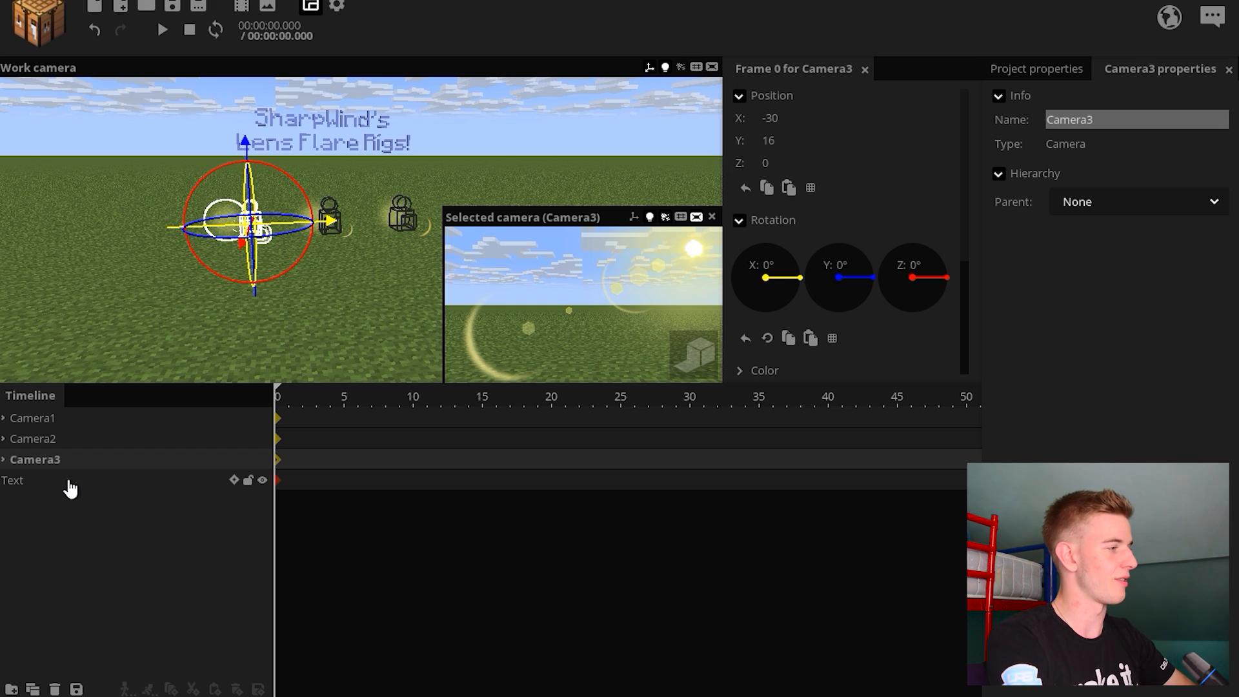
{"action": "left_click", "coordinate": [69, 484]}
{"action": "left_click", "coordinate": [107, 312]}
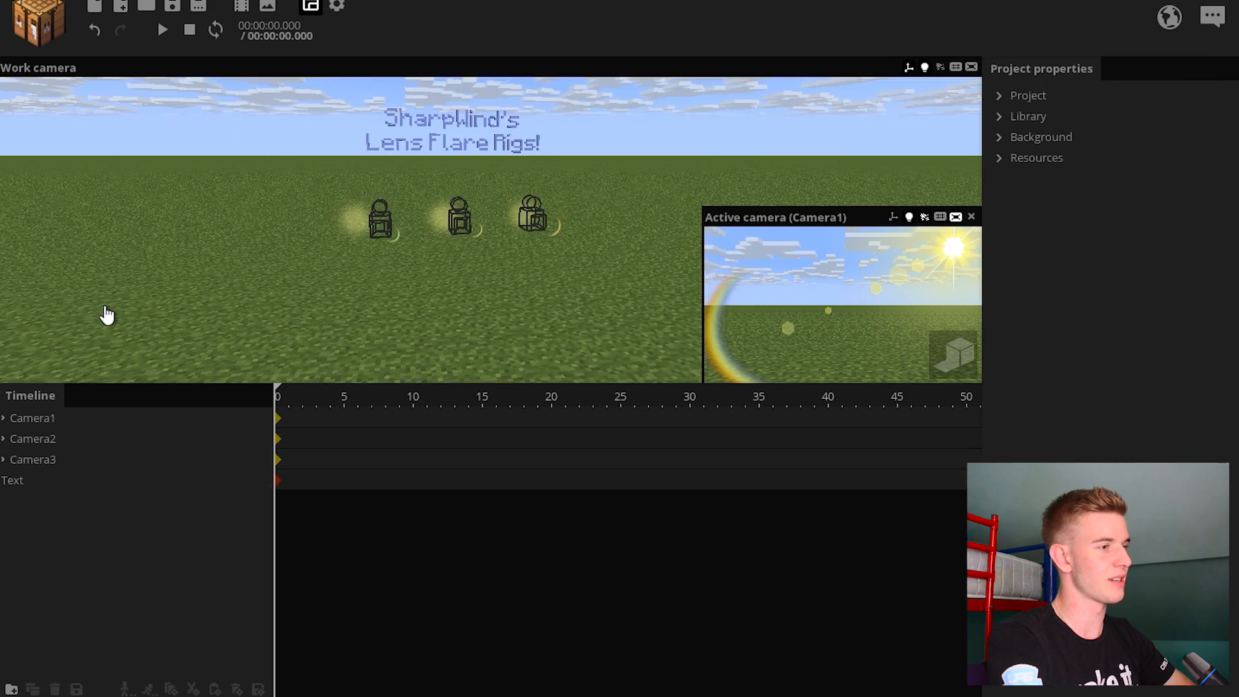
{"action": "key", "text": "ctrl+s"}
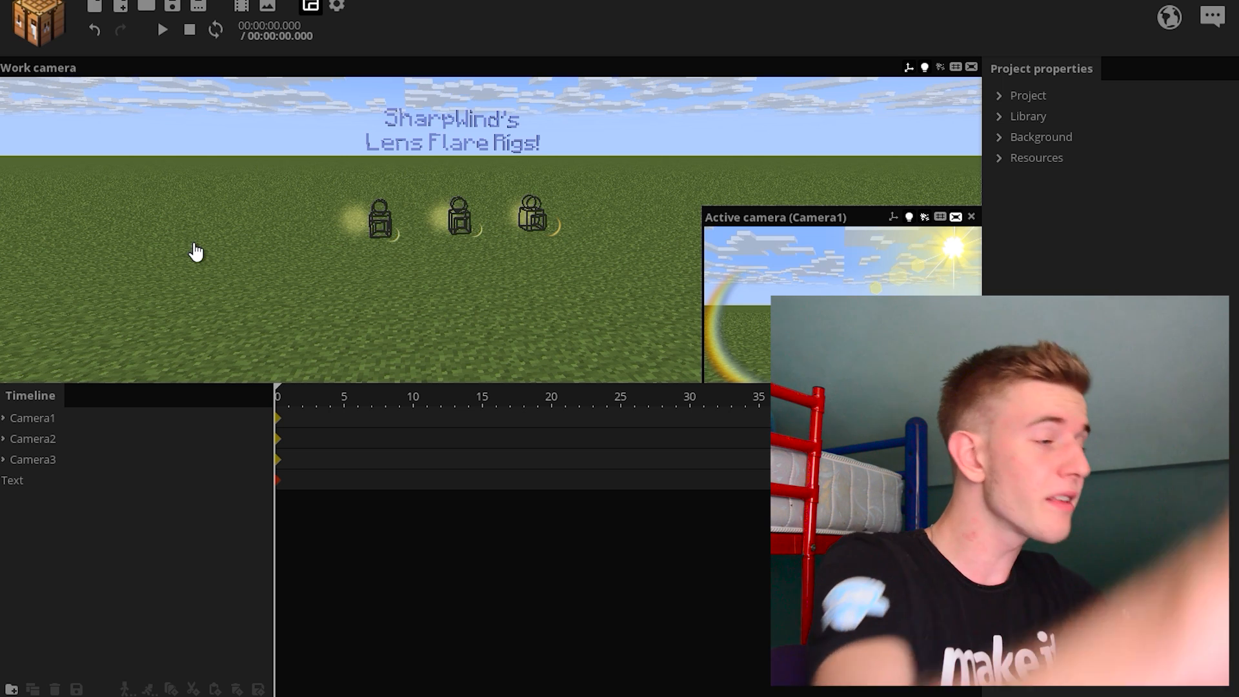
Switch from the lens flare rig project to an empty project
{"action": "left_click", "coordinate": [140, 7]}
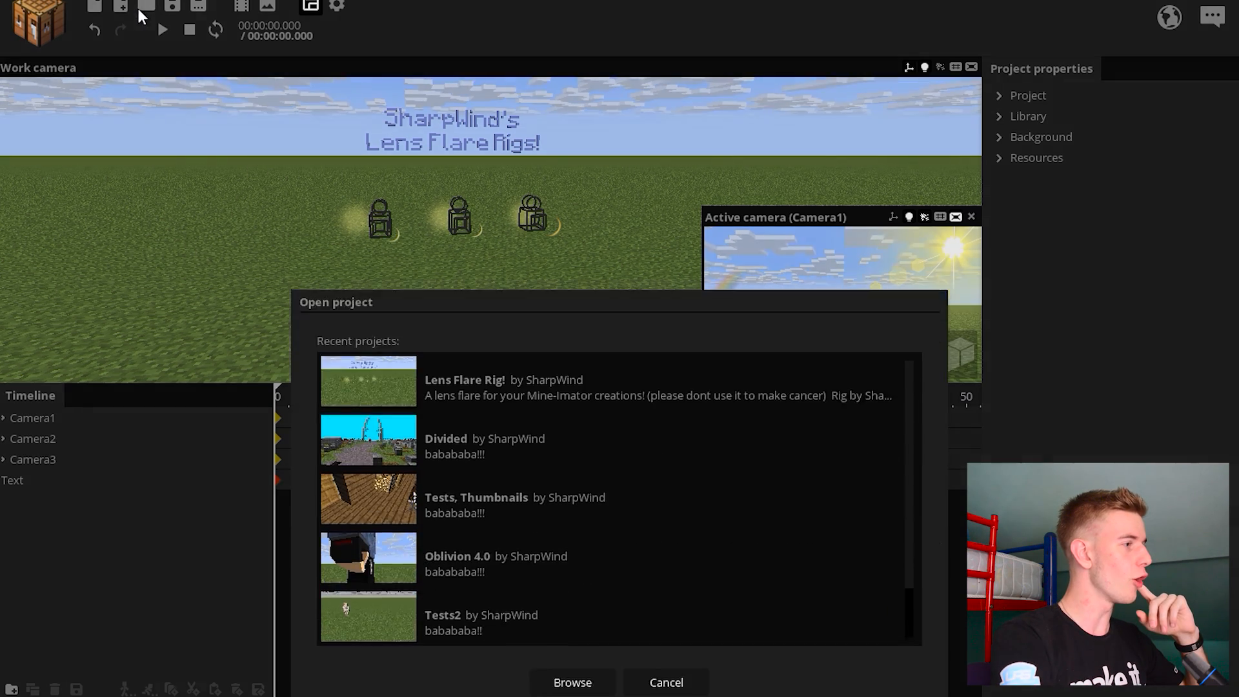
{"action": "left_click", "coordinate": [480, 347]}
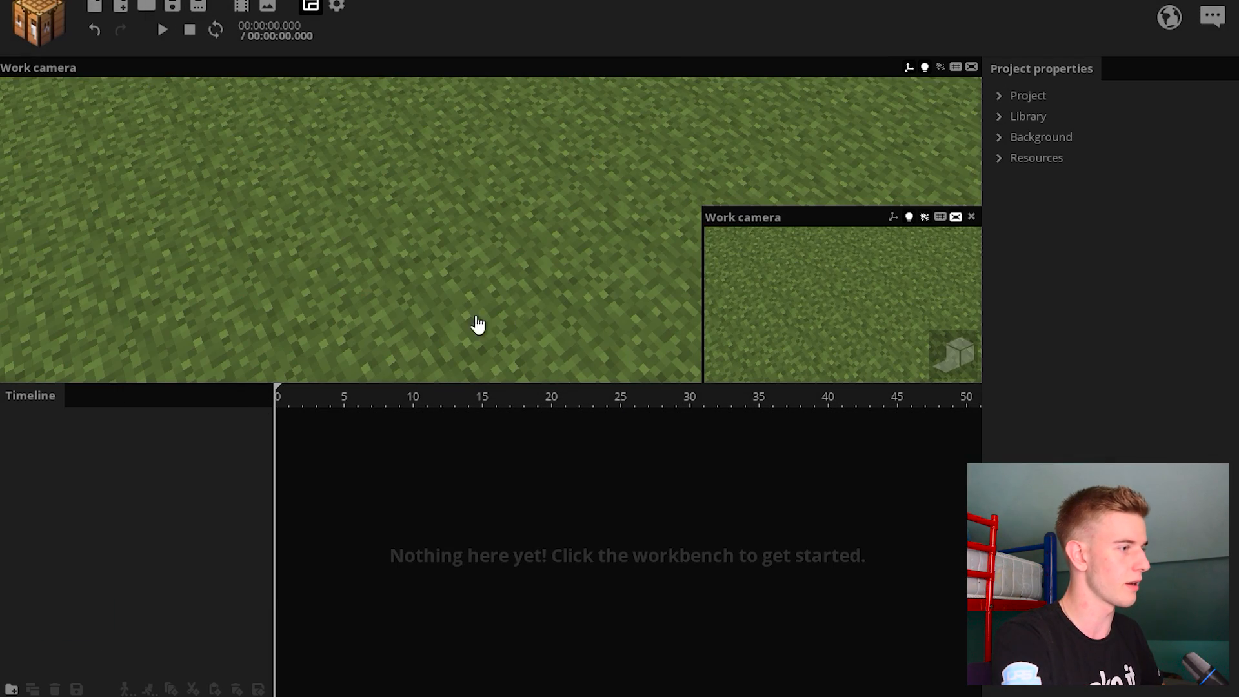
{"action": "left_click_drag", "start_coordinate": [635, 265], "coordinate": [635, 205]}
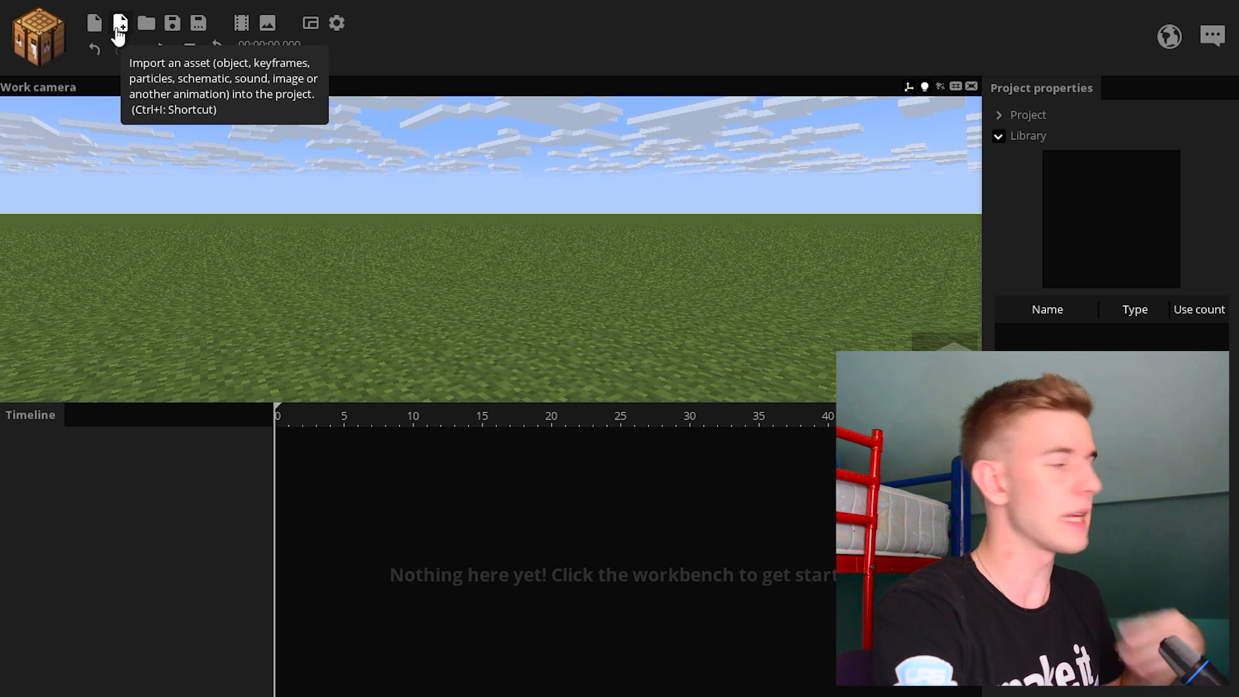
Import Lens Flare Rig!.miproject from the Lens Flare Rig! folder in Projects as an asset
{"action": "left_click", "coordinate": [119, 26]}
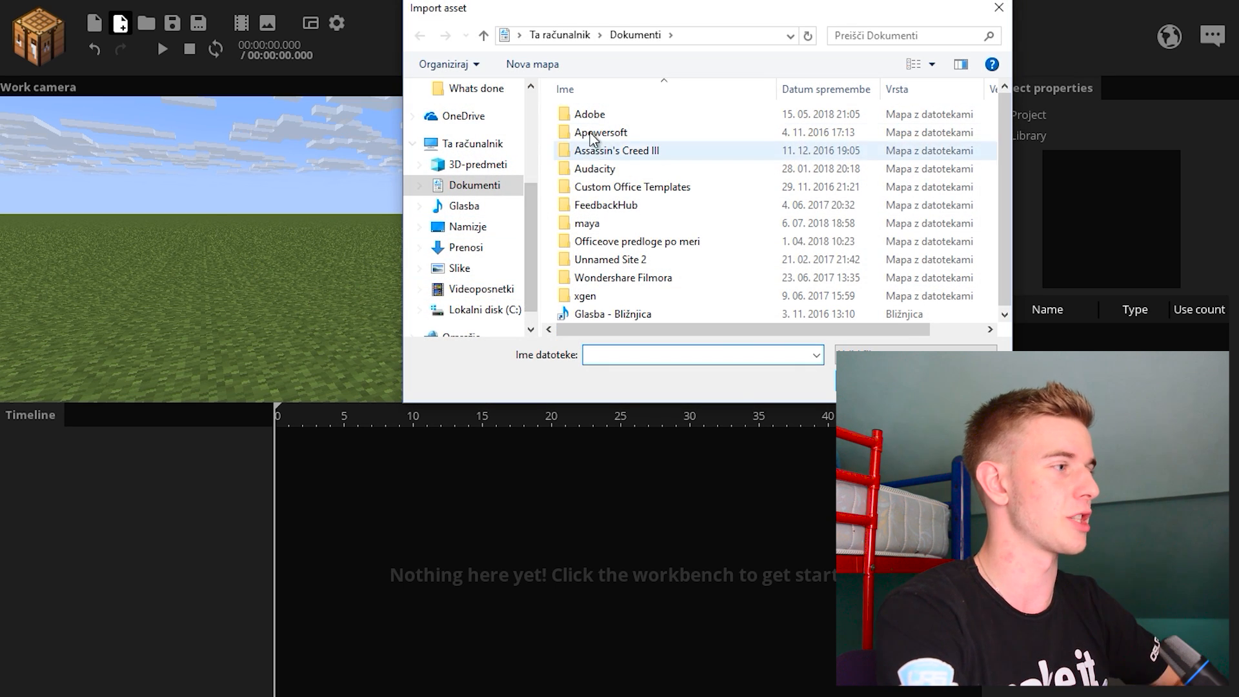
{"action": "scroll", "coordinate": [534, 111], "scroll_direction": "up", "scroll_amount": 3}
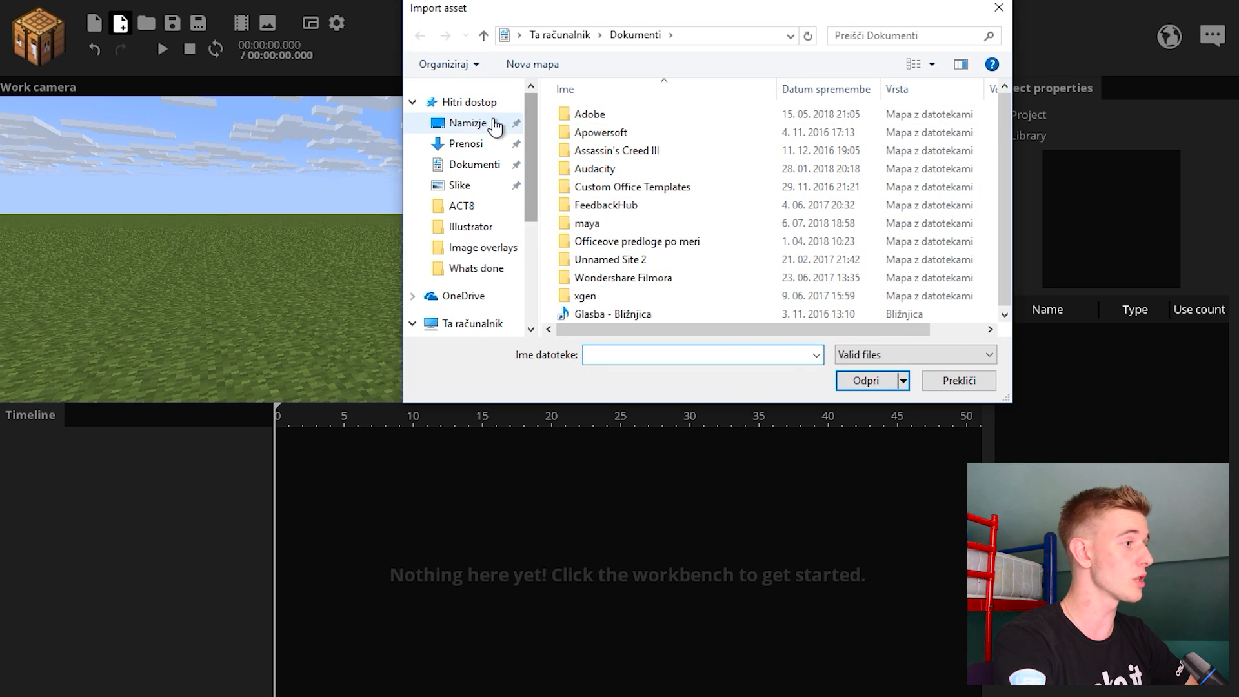
{"action": "left_click", "coordinate": [497, 123]}
{"action": "double_click", "coordinate": [830, 241]}
{"action": "double_click", "coordinate": [609, 189]}
{"action": "scroll", "coordinate": [990, 179], "scroll_direction": "down", "scroll_amount": 5}
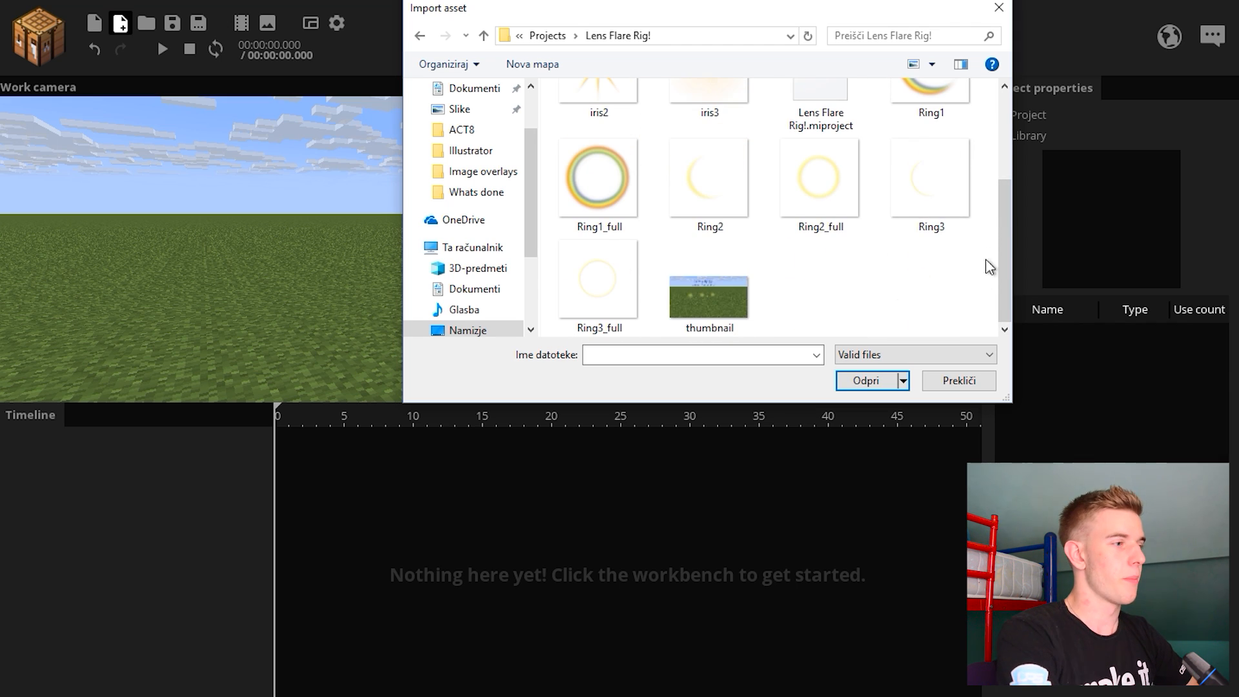
{"action": "scroll", "coordinate": [901, 294], "scroll_direction": "up", "scroll_amount": 2}
{"action": "left_click", "coordinate": [831, 230]}
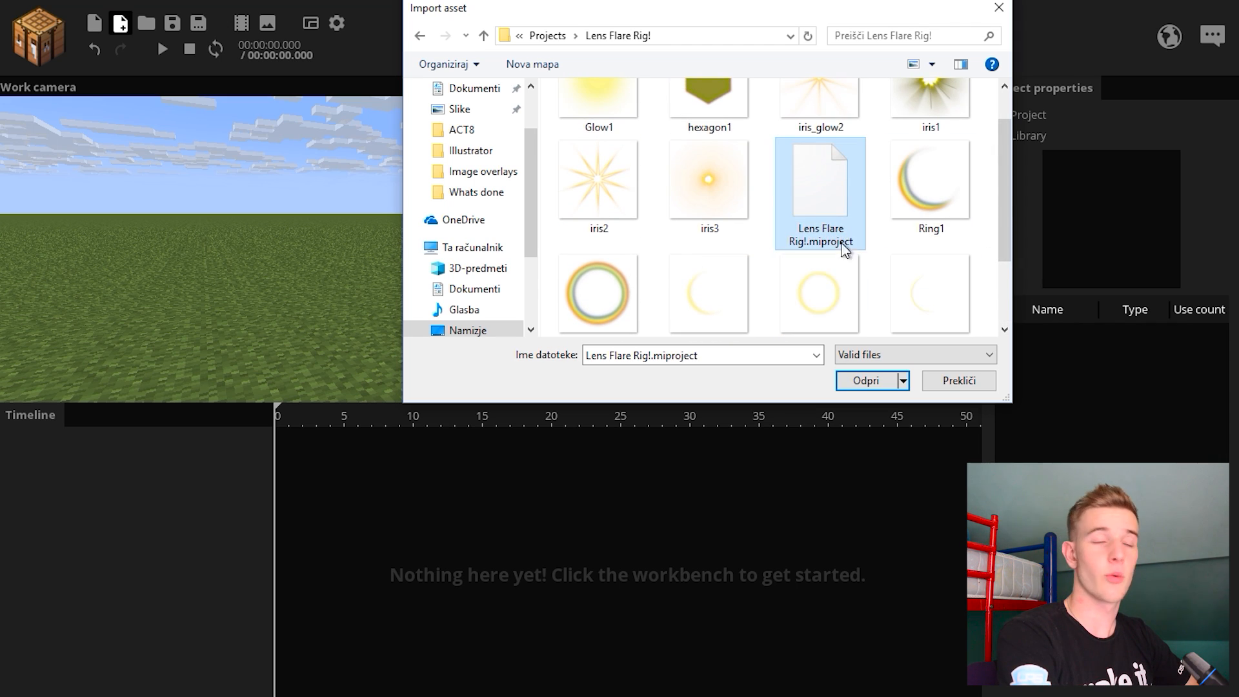
{"action": "double_click", "coordinate": [830, 196]}
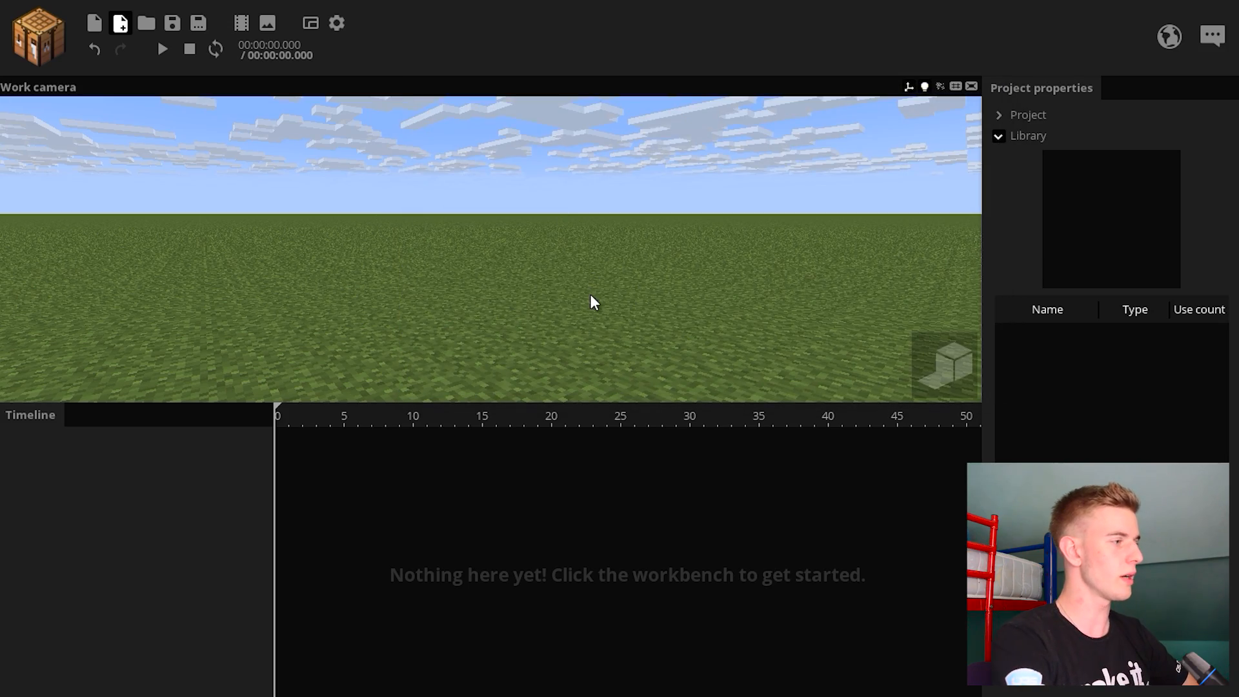
Delete Camera1, Camera2 and the Text object from the timeline, keeping only Camera3
{"action": "right_click_drag", "start_coordinate": [590, 295], "coordinate": [755, 278]}
{"action": "key", "text": "w"}
{"action": "key", "text": "w"}
{"action": "left_click", "coordinate": [76, 479]}
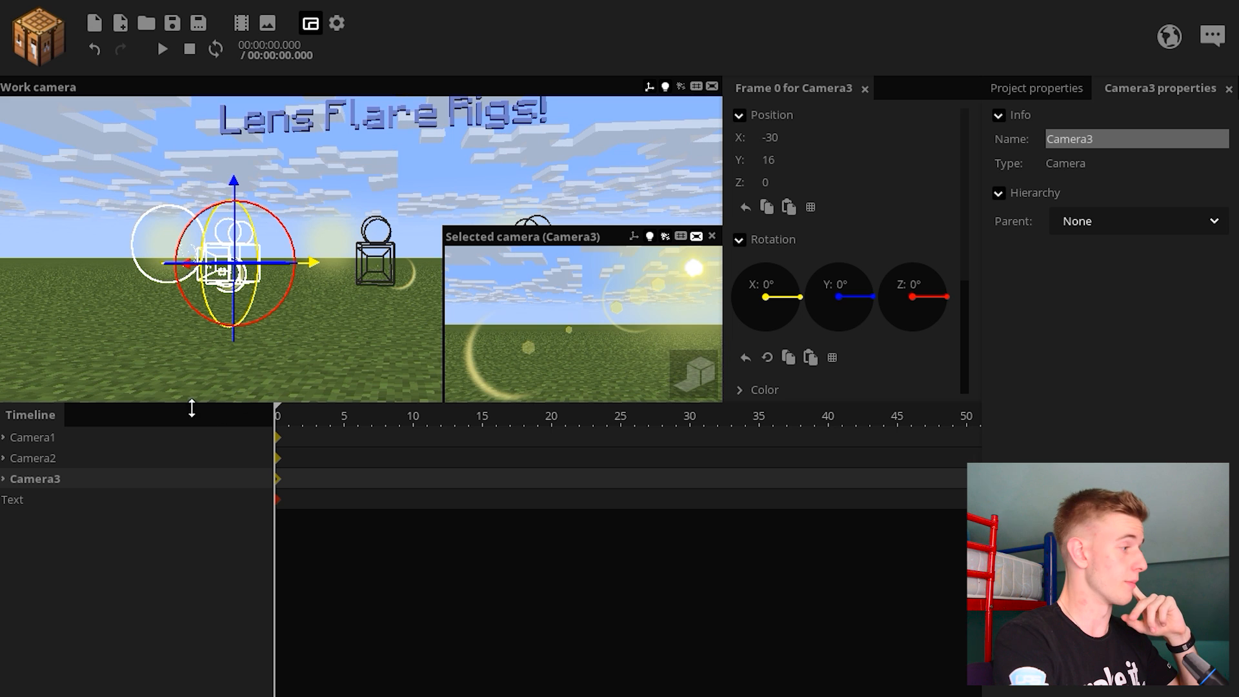
{"action": "left_click", "coordinate": [37, 440]}
{"action": "key", "text": "Delete"}
{"action": "left_click", "coordinate": [61, 438]}
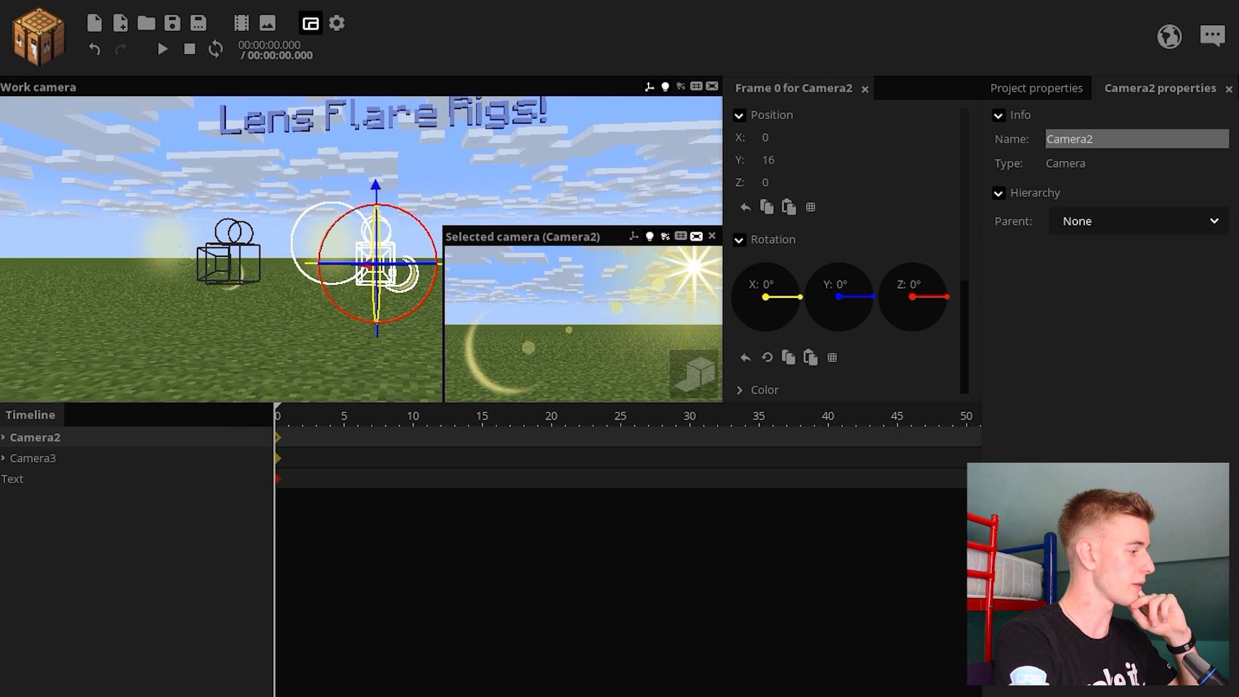
{"action": "key", "text": "Delete"}
{"action": "left_click", "coordinate": [13, 457]}
{"action": "key", "text": "Delete"}
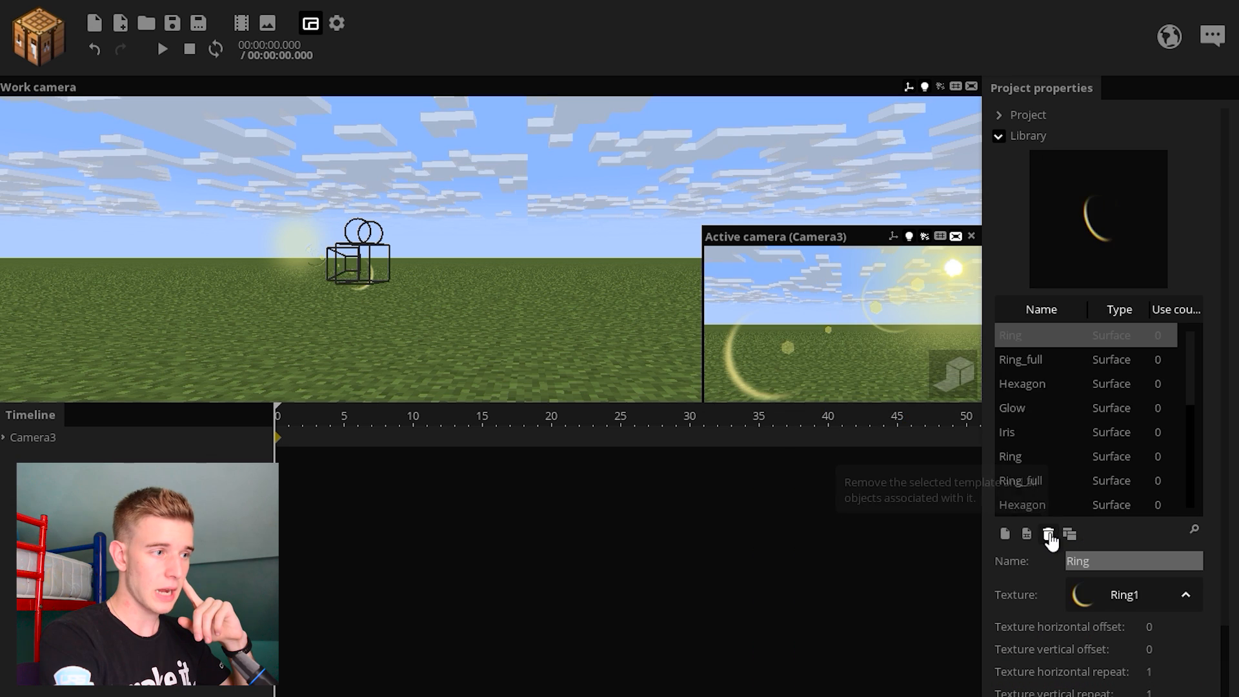
Remove the unused surface templates and the Text template from the project library
{"action": "left_click", "coordinate": [1049, 536]}
{"action": "left_click", "coordinate": [1049, 536]}
{"action": "left_click", "coordinate": [1049, 536]}
{"action": "left_click", "coordinate": [1049, 536]}
{"action": "left_click", "coordinate": [1048, 535]}
{"action": "left_click", "coordinate": [1104, 505]}
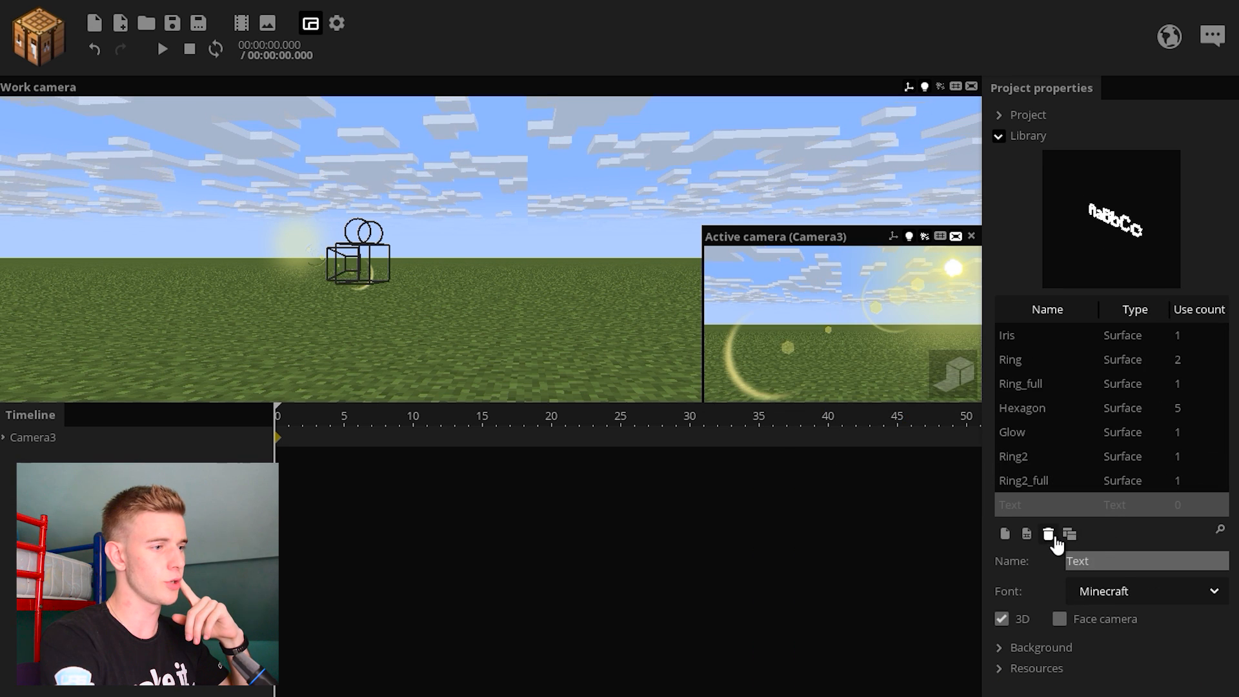
{"action": "left_click", "coordinate": [1049, 536]}
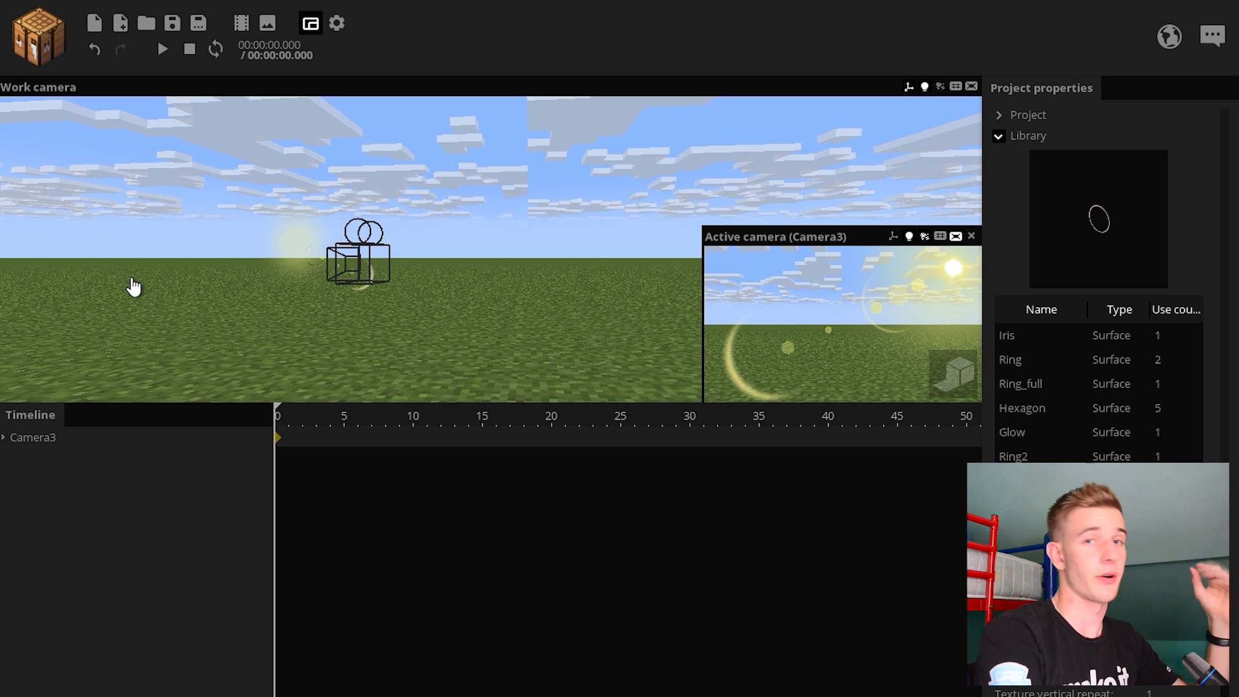
Expand Camera3 in the timeline and inspect its nested Lens Flare, Scale and Rotation folders
{"action": "left_click", "coordinate": [3, 437]}
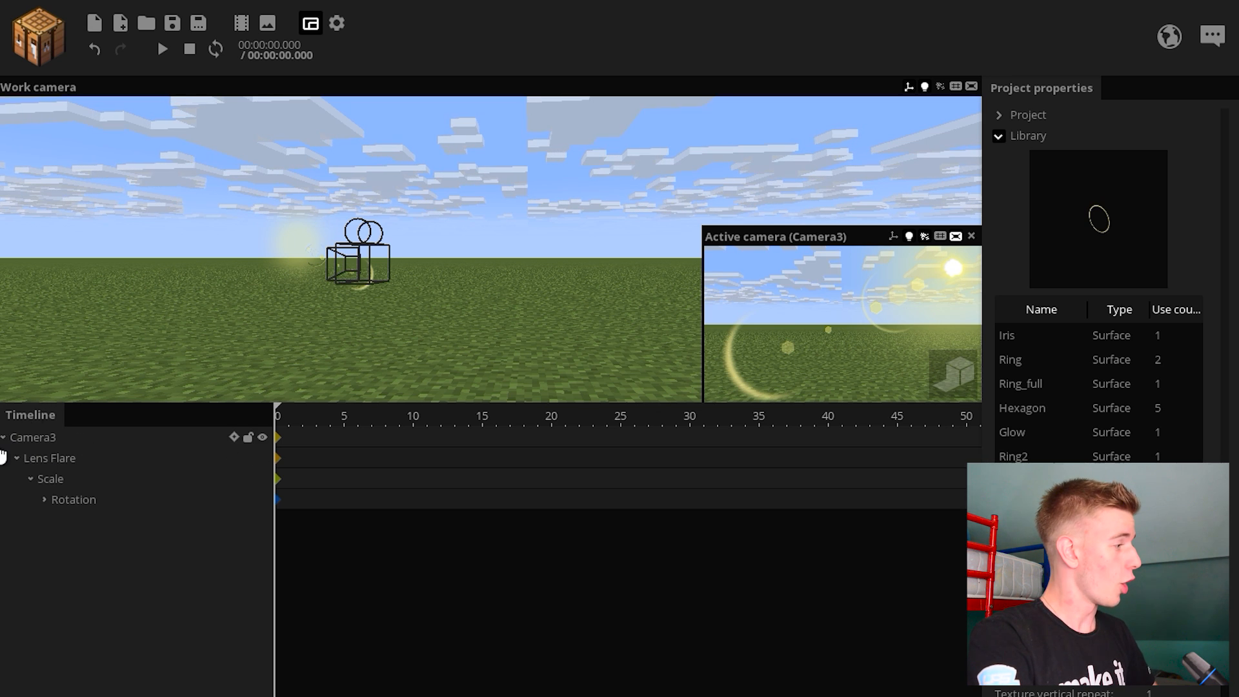
{"action": "key", "text": "w"}
{"action": "right_click_drag", "start_coordinate": [133, 279], "coordinate": [116, 283]}
{"action": "left_click", "coordinate": [62, 464]}
{"action": "left_click", "coordinate": [55, 479]}
{"action": "left_click", "coordinate": [88, 507]}
{"action": "left_click", "coordinate": [77, 481]}
{"action": "left_click", "coordinate": [73, 464]}
{"action": "left_click", "coordinate": [76, 495]}
{"action": "left_click_drag", "start_coordinate": [50, 313], "coordinate": [162, 299]}
{"action": "mouse_move", "coordinate": [297, 299]}
{"action": "left_mouse_down"}
{"action": "mouse_move", "coordinate": [310, 269]}
{"action": "mouse_move", "coordinate": [313, 285]}
{"action": "mouse_move", "coordinate": [277, 330]}
{"action": "mouse_move", "coordinate": [315, 301]}
{"action": "left_mouse_up"}
Set the Scale folder's XYZ scale at frame 0 to 0.12 and enlarge the active camera preview
{"action": "left_click", "coordinate": [58, 481]}
{"action": "scroll", "coordinate": [957, 252], "scroll_direction": "down", "scroll_amount": 1}
{"action": "left_click", "coordinate": [762, 344]}
{"action": "scroll", "coordinate": [810, 333], "scroll_direction": "down", "scroll_amount": 1}
{"action": "left_click_drag", "start_coordinate": [777, 306], "coordinate": [719, 358]}
{"action": "left_click_drag", "start_coordinate": [395, 163], "coordinate": [439, 160]}
{"action": "left_click_drag", "start_coordinate": [444, 227], "coordinate": [313, 138]}
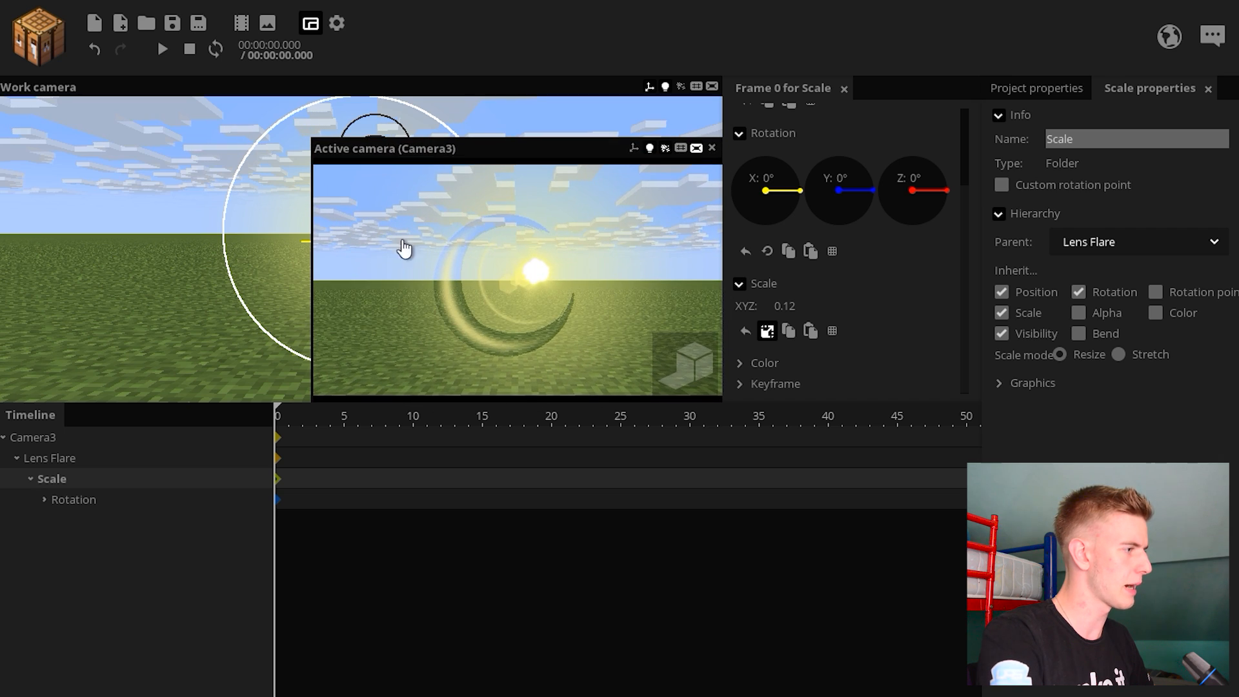
Examine the Ring element inside the Rotation folder, resize the camera preview and collapse the folder again
{"action": "left_click", "coordinate": [43, 500]}
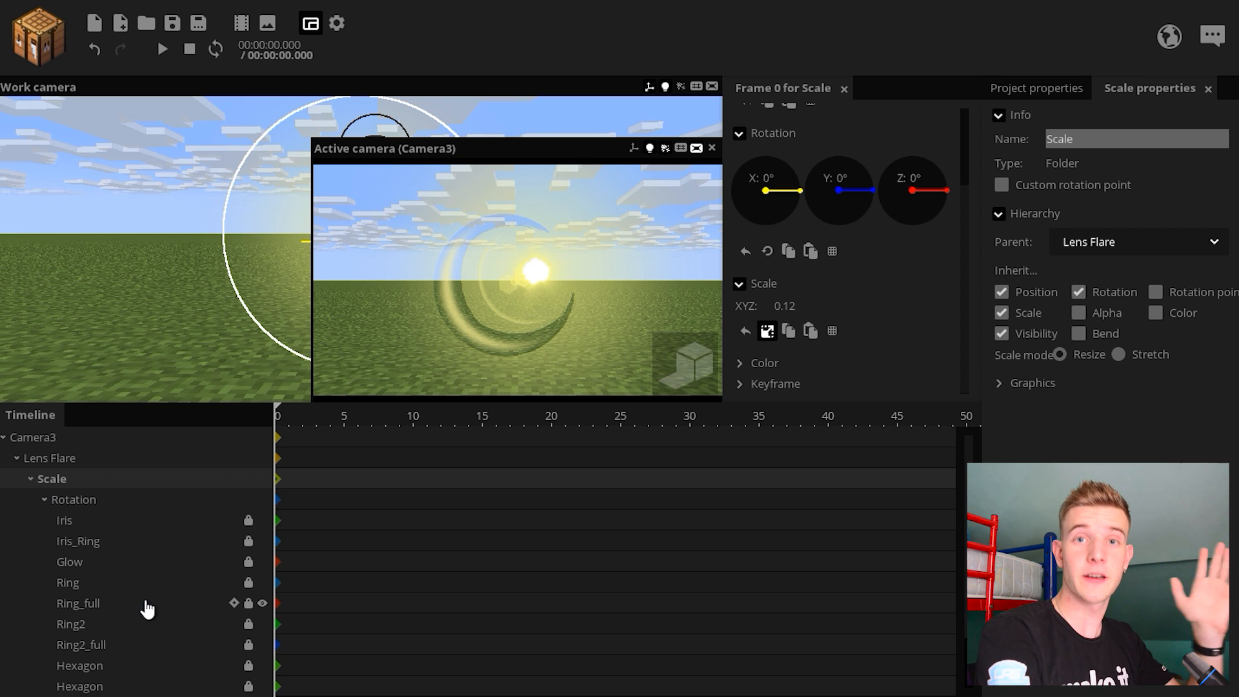
{"action": "left_click", "coordinate": [71, 582]}
{"action": "left_click_drag", "start_coordinate": [312, 138], "coordinate": [324, 142]}
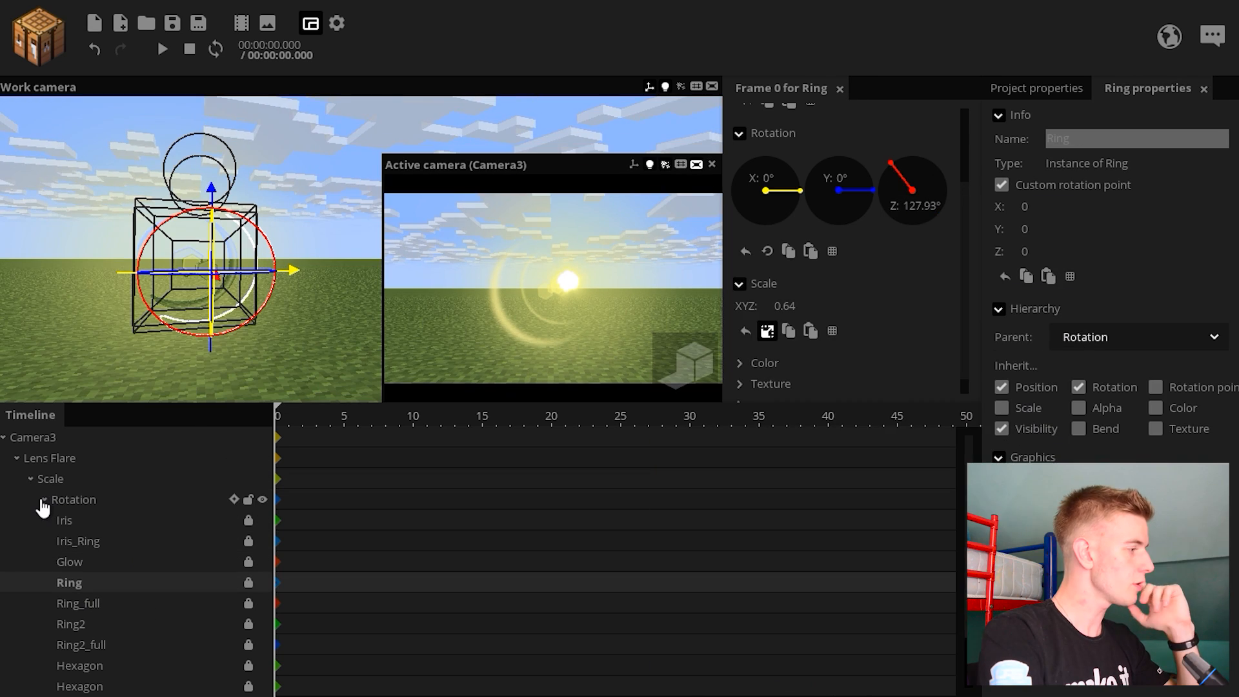
{"action": "left_click", "coordinate": [43, 500]}
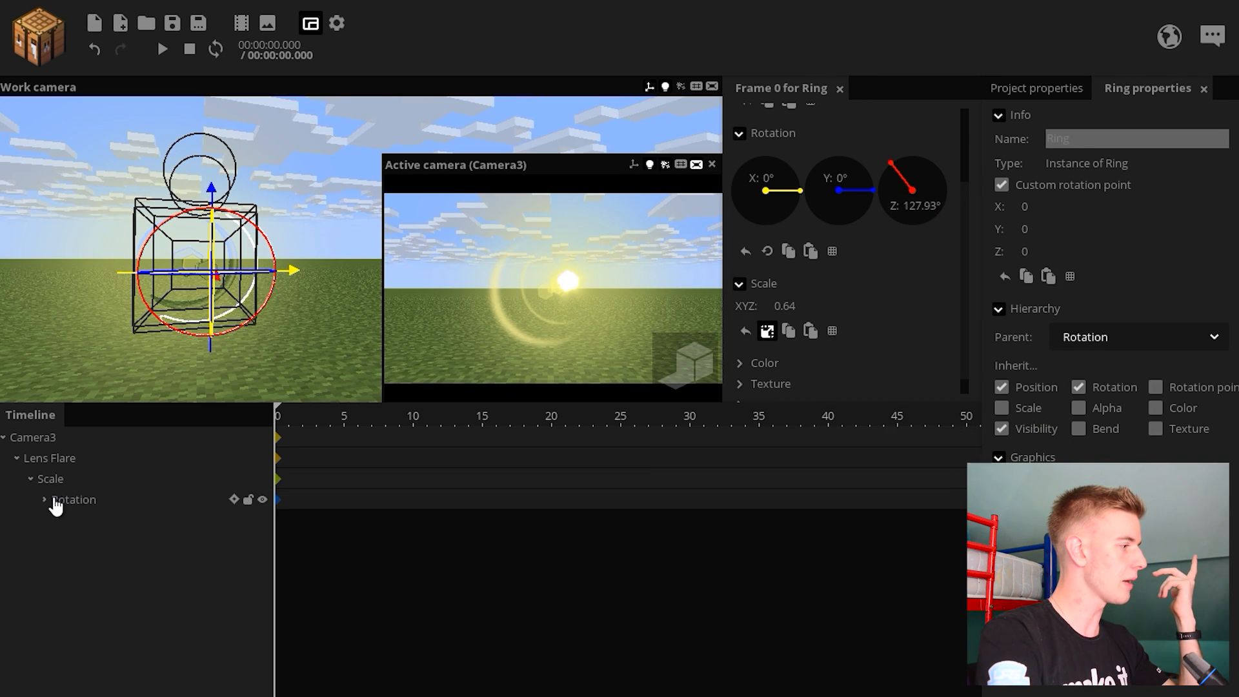
Add a keyframe for the Scale folder at frame 7 and set its XYZ scale to 1
{"action": "left_click", "coordinate": [369, 487]}
{"action": "left_click", "coordinate": [790, 312]}
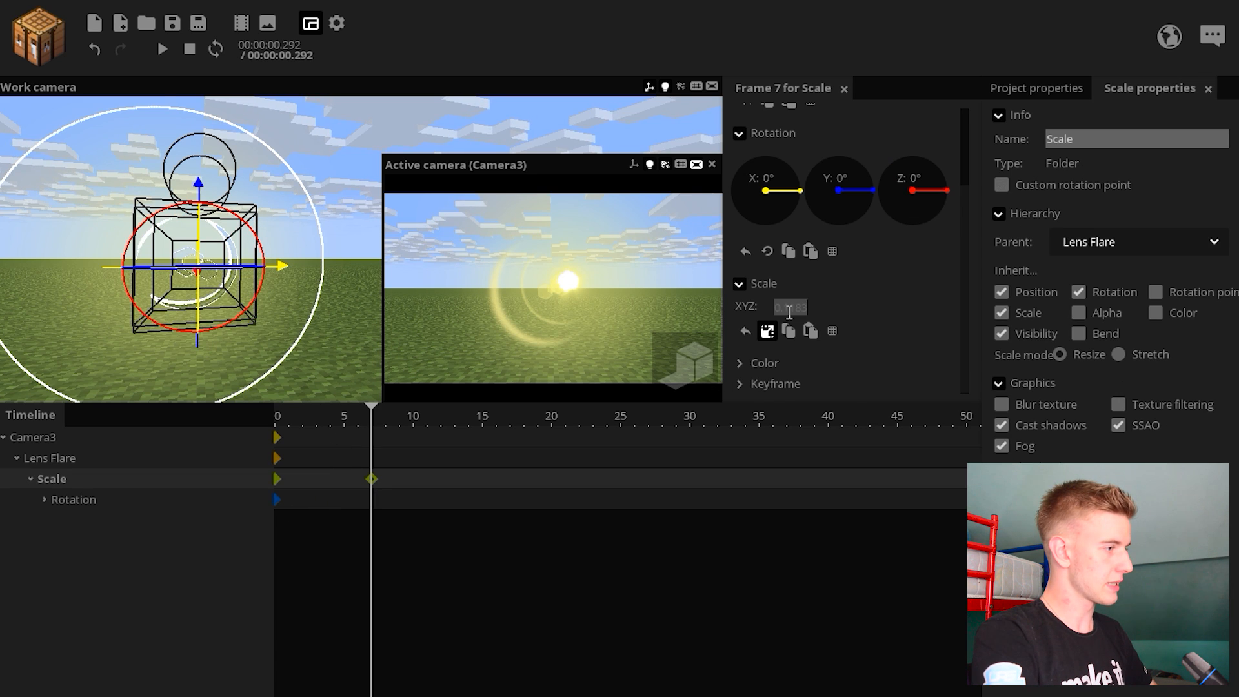
{"action": "type", "text": "1"}
{"action": "key", "text": "Return"}
Rotate the flare about Z on a Rotation folder keyframe placed at frame 4, and add another keyframe at frame 15
{"action": "left_click", "coordinate": [370, 500]}
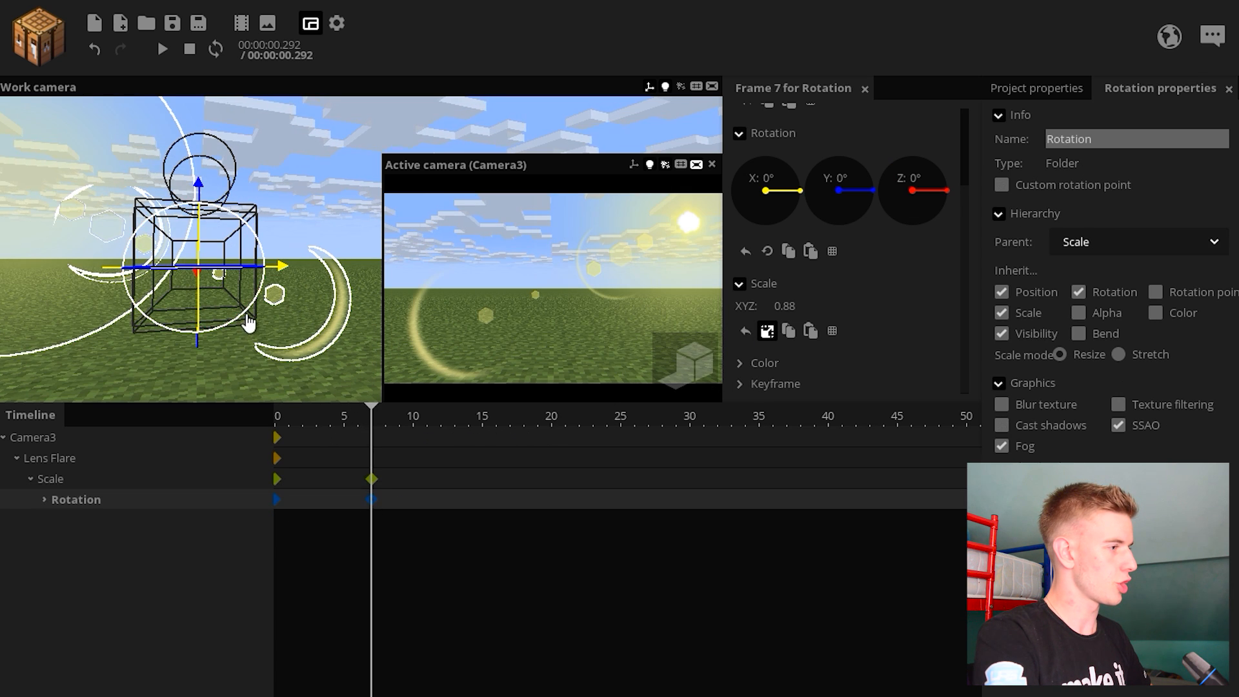
{"action": "left_click_drag", "start_coordinate": [248, 315], "coordinate": [276, 296]}
{"action": "left_click_drag", "start_coordinate": [370, 499], "coordinate": [330, 499]}
{"action": "left_click", "coordinate": [479, 497]}
Play back the lens flare animation, stop it and select the Rotation keyframe at frame 15
{"action": "key", "text": "space"}
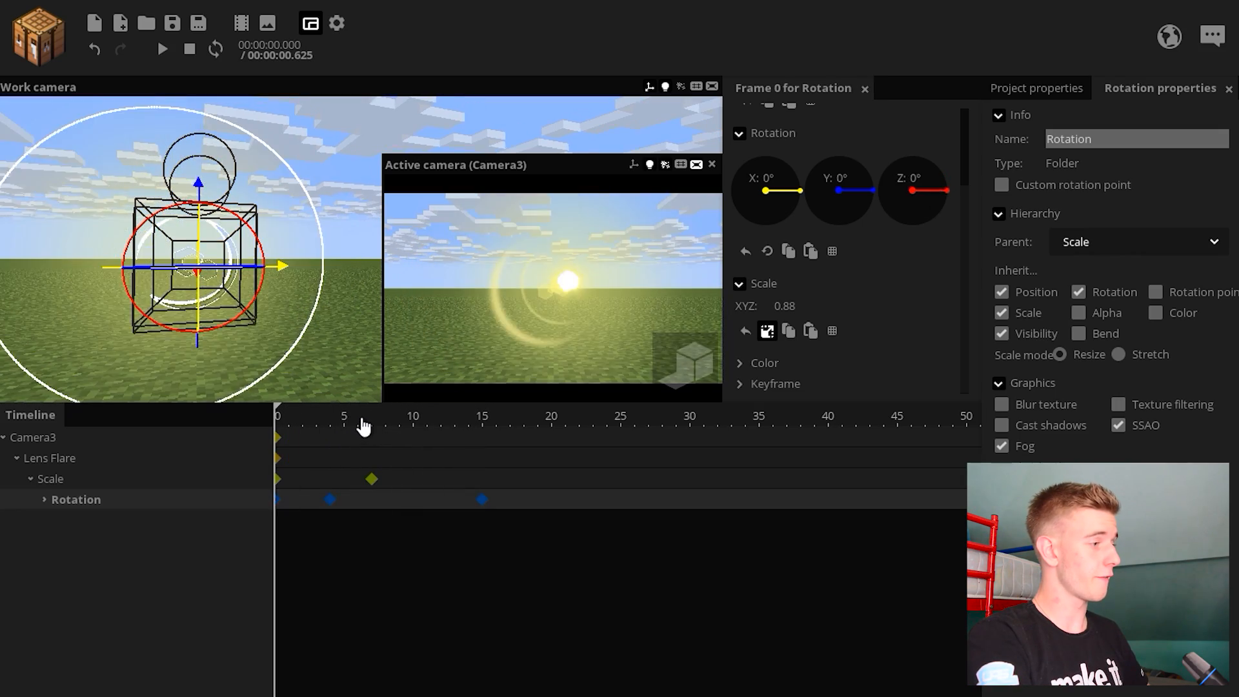
{"action": "key", "text": "space"}
{"action": "left_click_drag", "start_coordinate": [411, 448], "coordinate": [257, 471]}
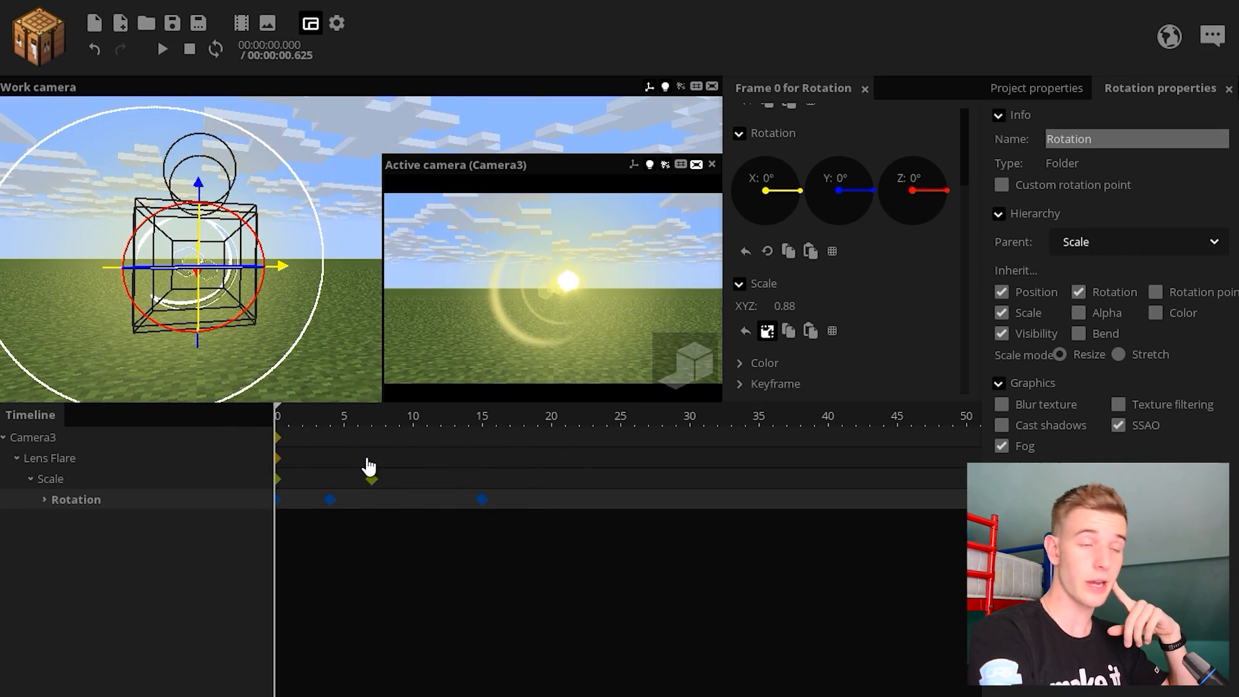
{"action": "left_click", "coordinate": [482, 500]}
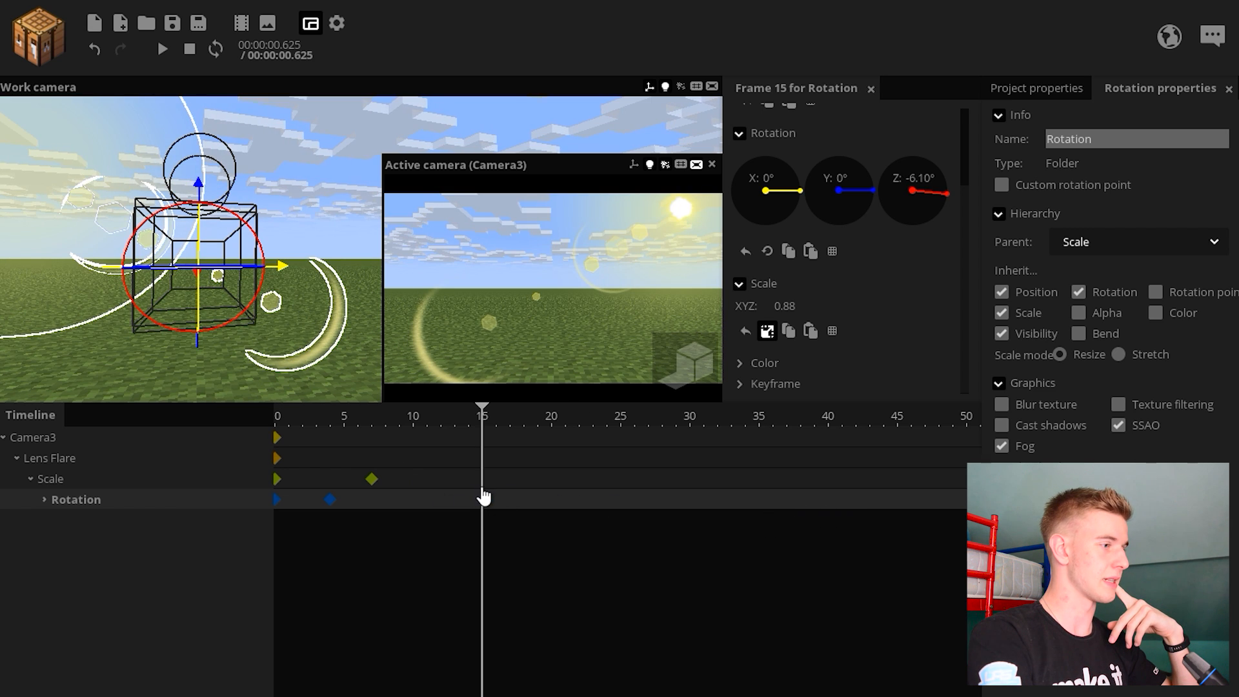
Add a keyframe for the Scale folder at frame 12 and undo the last trial edit of the flare
{"action": "left_click_drag", "start_coordinate": [790, 316], "coordinate": [766, 332]}
{"action": "key", "text": "ctrl+z"}
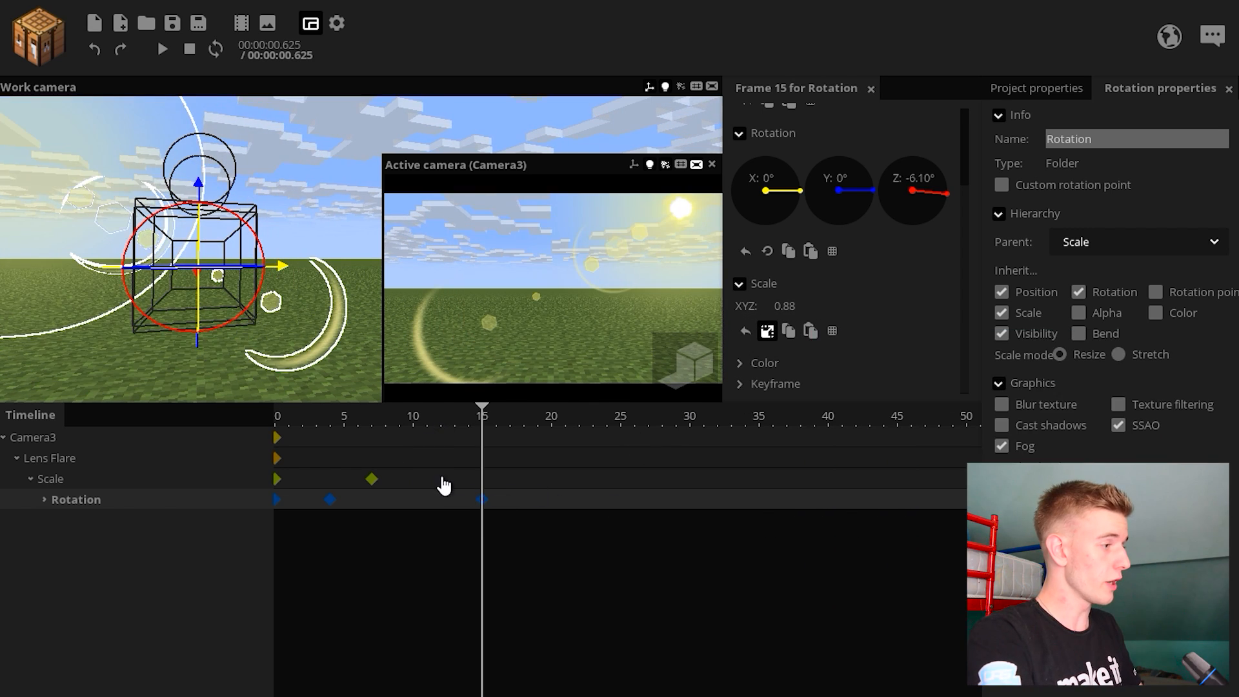
{"action": "left_click", "coordinate": [442, 480]}
{"action": "left_click_drag", "start_coordinate": [203, 330], "coordinate": [268, 347]}
{"action": "key", "text": "ctrl+z"}
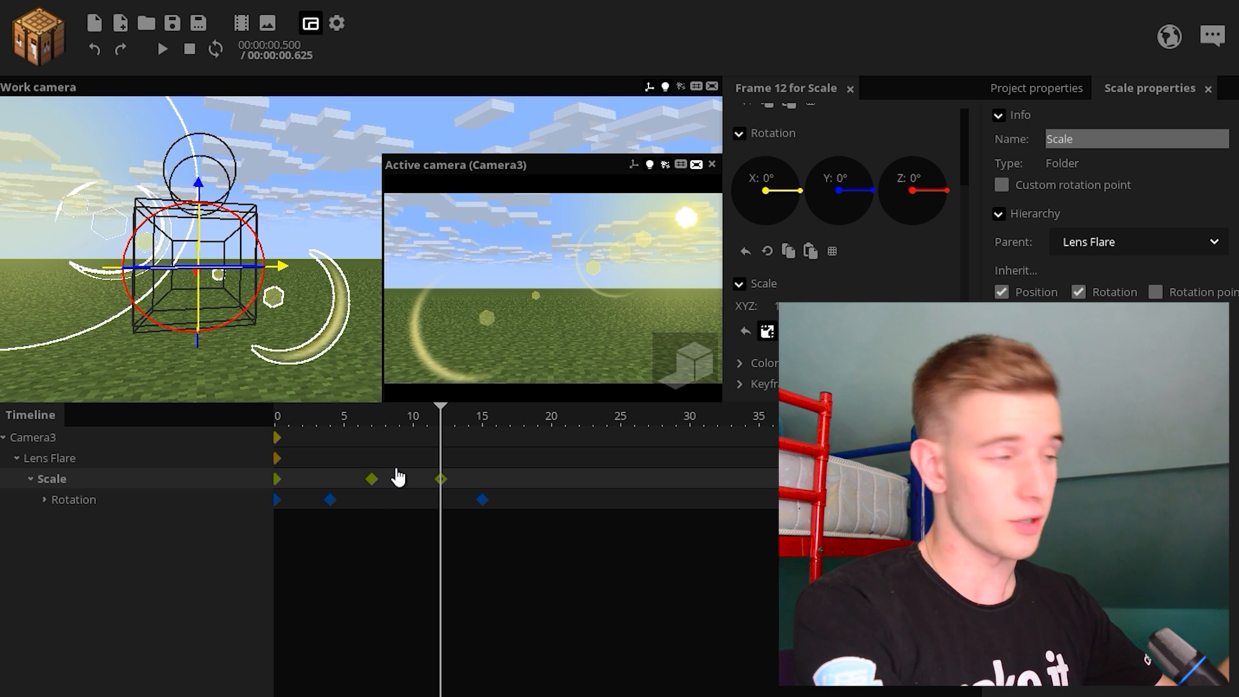
{"action": "left_click_drag", "start_coordinate": [525, 510], "coordinate": [340, 488]}
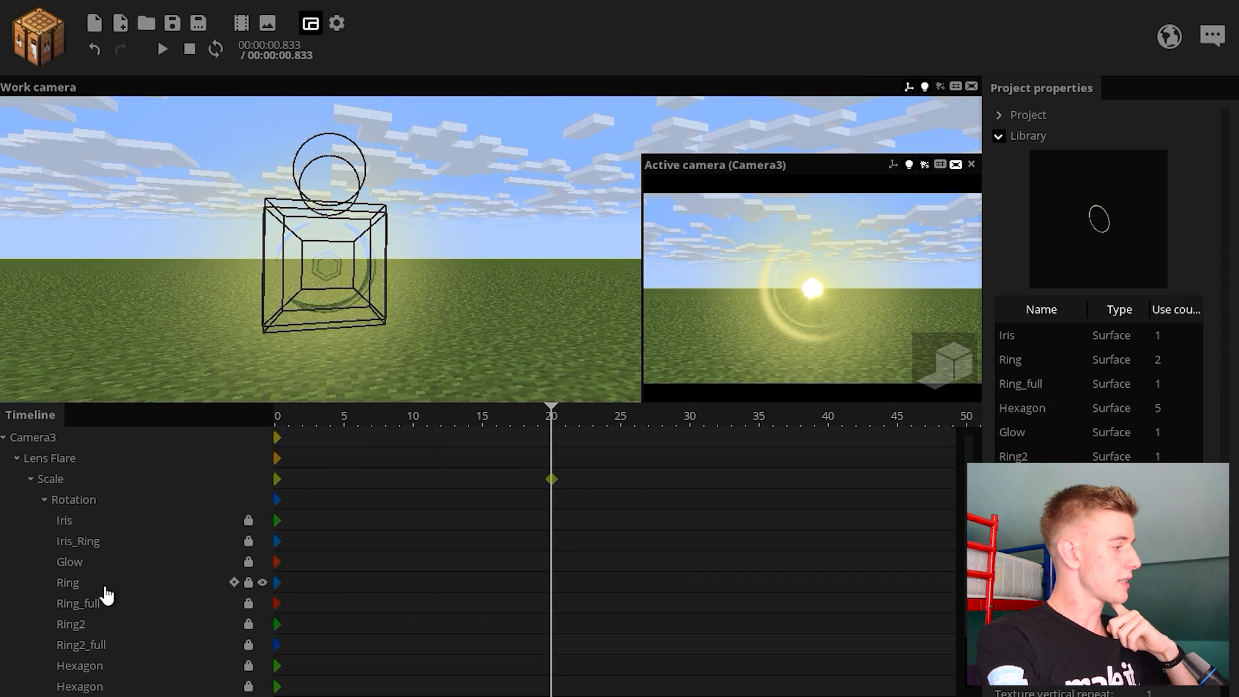
Look through the ring elements and unlock the Ring, Ring_full, Ring2 and Ring2_full timelines
{"action": "left_click", "coordinate": [96, 584]}
{"action": "left_click", "coordinate": [87, 604]}
{"action": "left_click", "coordinate": [90, 642]}
{"action": "left_click", "coordinate": [91, 599]}
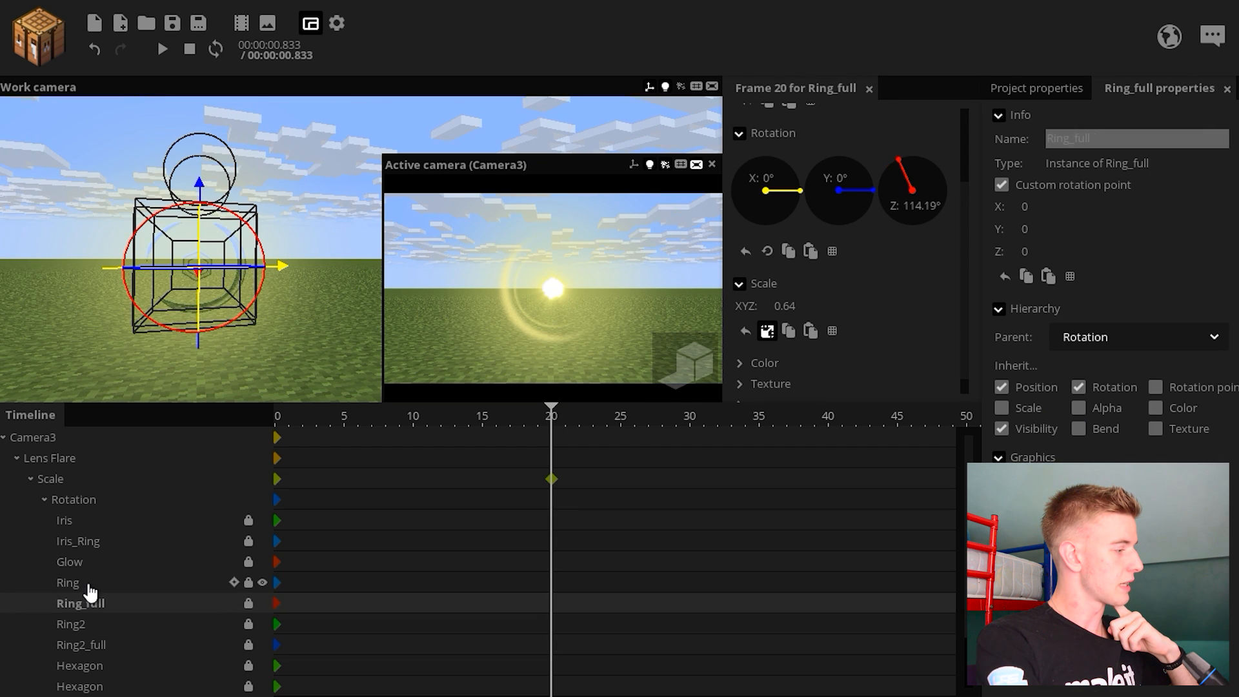
{"action": "left_click", "coordinate": [90, 623]}
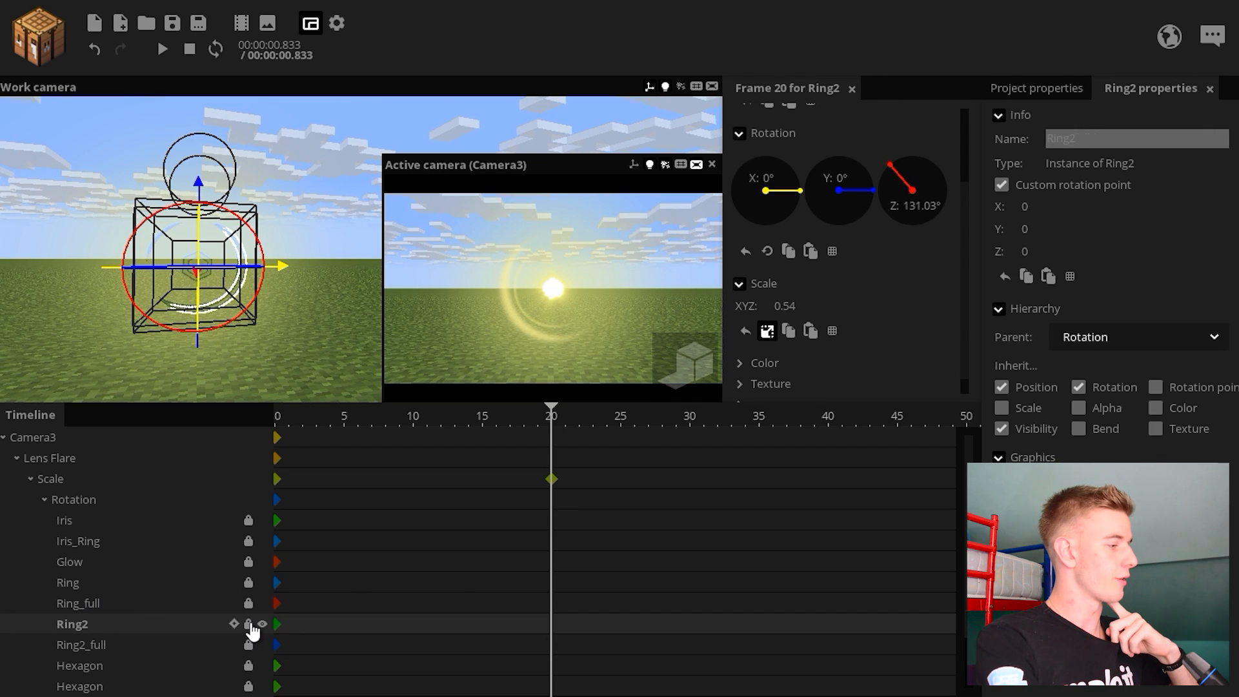
{"action": "left_click", "coordinate": [249, 605]}
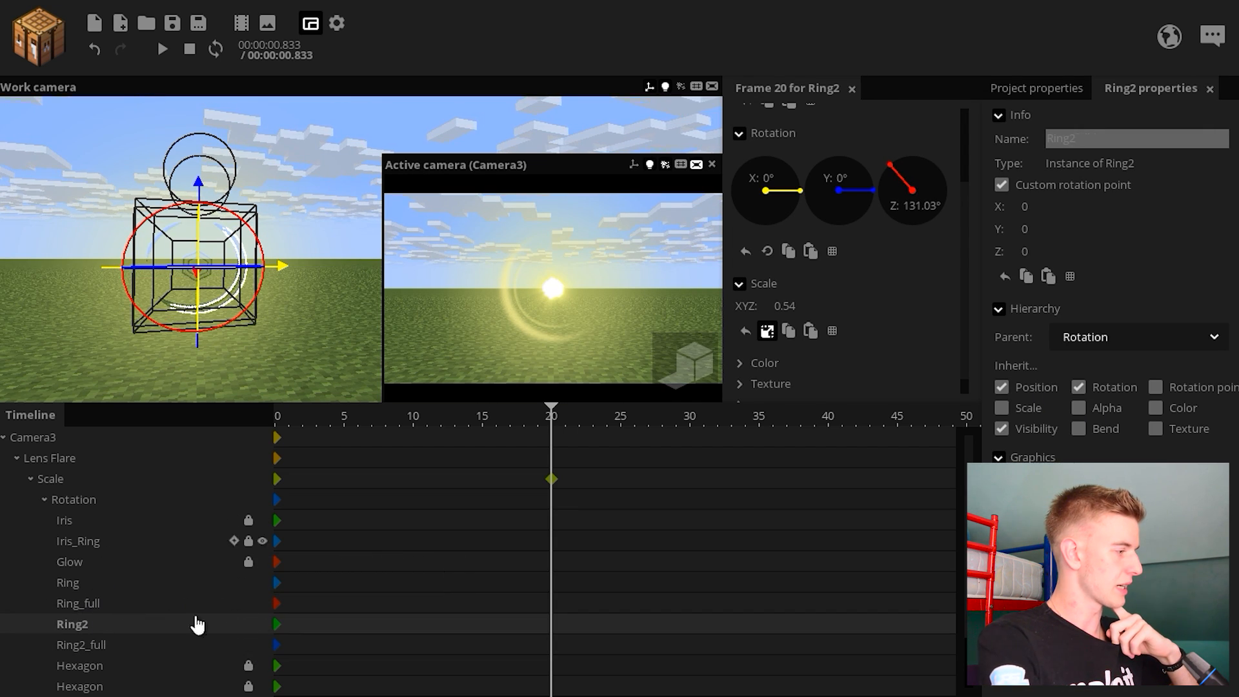
Add keyframes at frame 20 for Ring, Ring_full, Ring2 and Ring2_full
{"action": "left_click", "coordinate": [277, 582]}
{"action": "left_click", "coordinate": [552, 588]}
{"action": "left_click", "coordinate": [551, 603]}
{"action": "left_click", "coordinate": [551, 624]}
{"action": "left_click", "coordinate": [552, 647]}
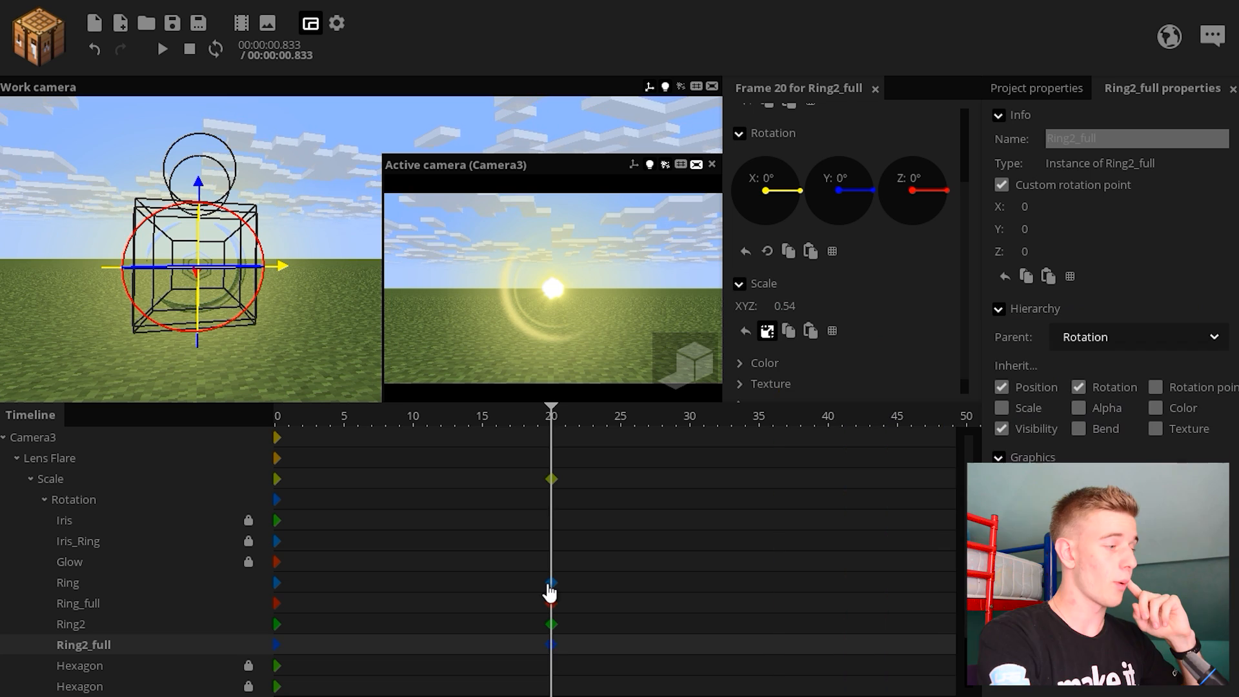
Set the alpha of the Ring keyframe at frame 20 to 0%
{"action": "left_click", "coordinate": [278, 583]}
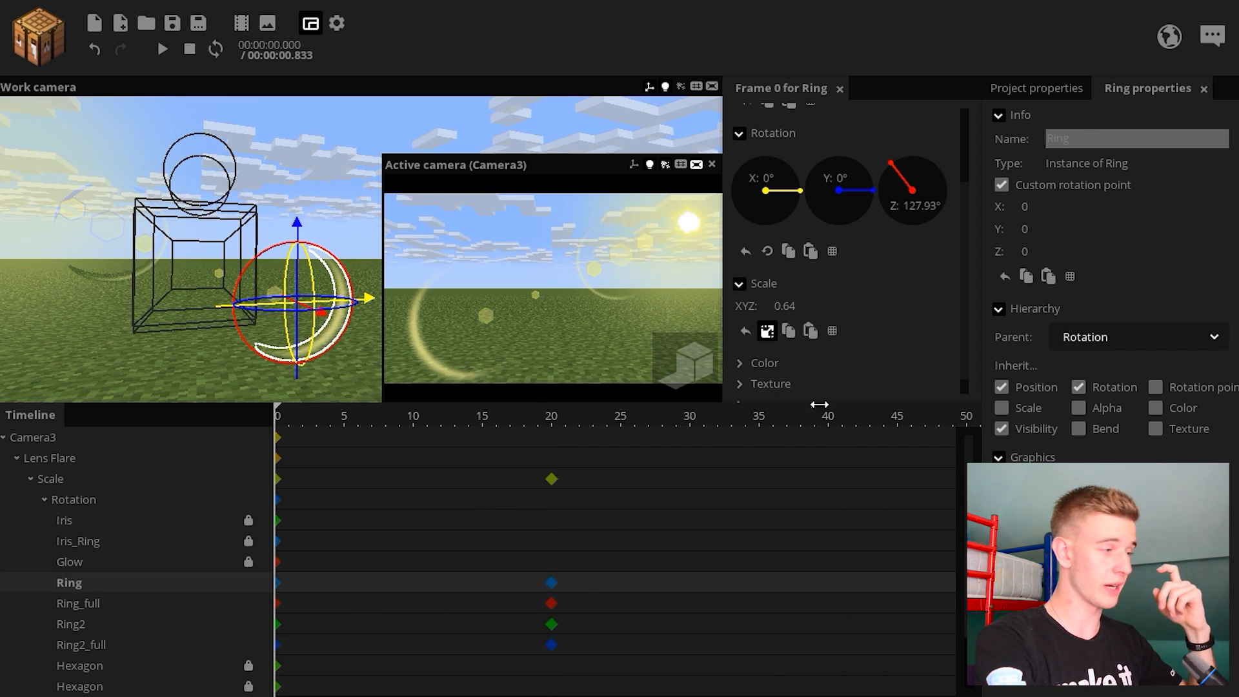
{"action": "left_click", "coordinate": [551, 583]}
{"action": "left_click", "coordinate": [765, 363]}
{"action": "scroll", "coordinate": [903, 278], "scroll_direction": "down", "scroll_amount": 2}
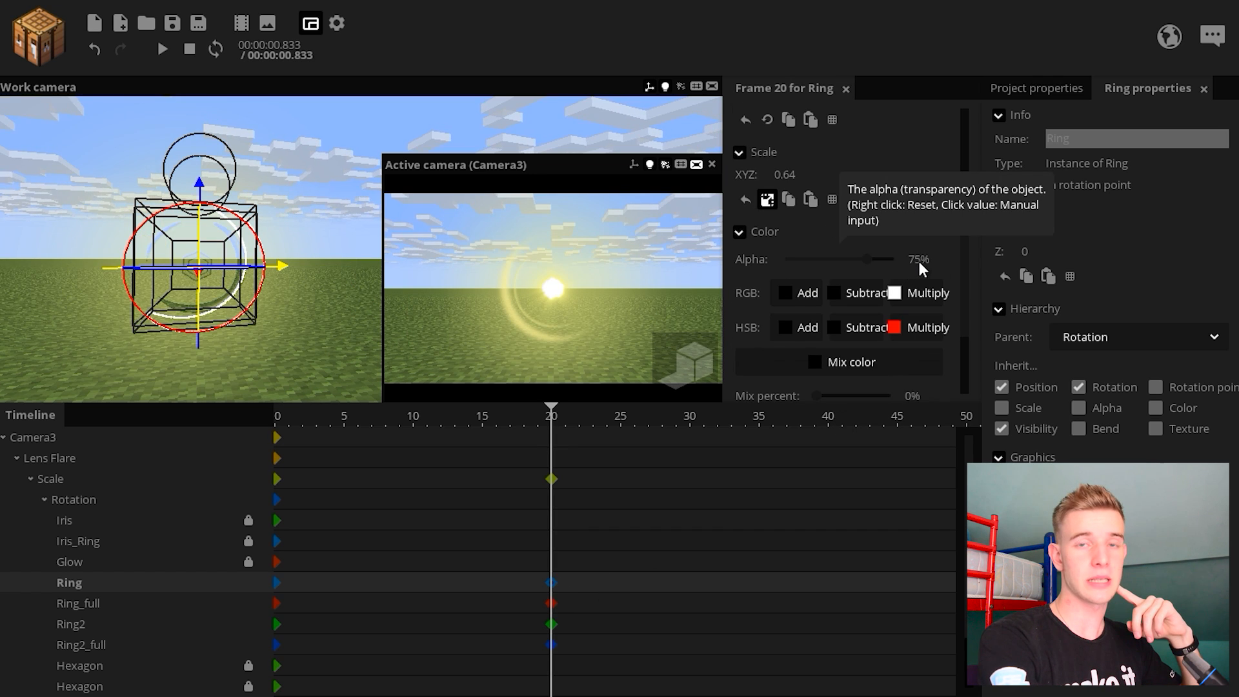
{"action": "left_click_drag", "start_coordinate": [551, 421], "coordinate": [557, 454]}
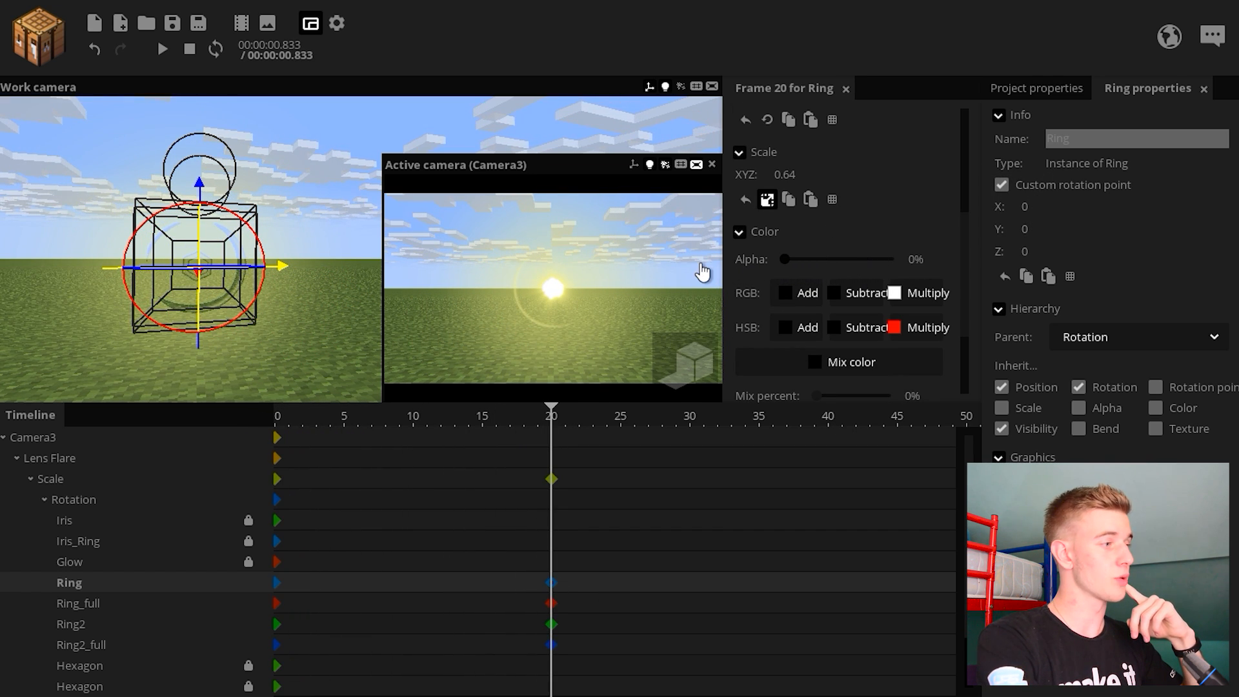
Raise the alpha of the Ring_full keyframe at frame 20 and scrub the timeline to preview the fade
{"action": "left_click", "coordinate": [546, 605]}
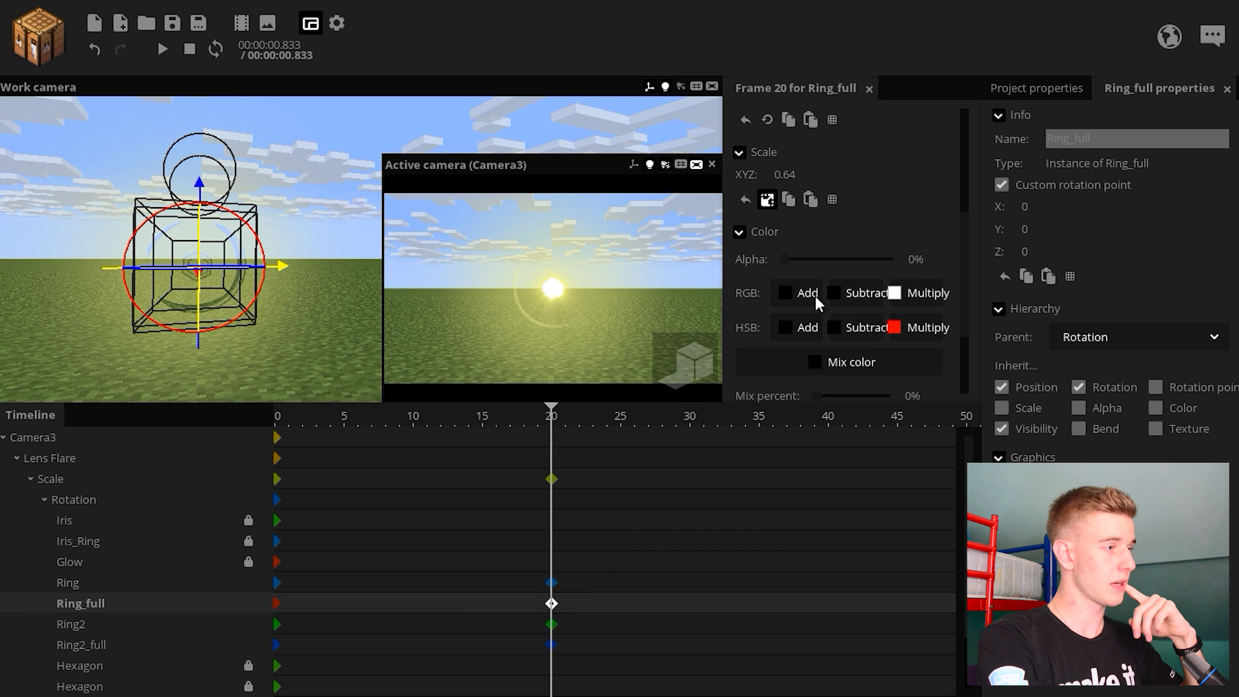
{"action": "left_click_drag", "start_coordinate": [788, 262], "coordinate": [870, 272]}
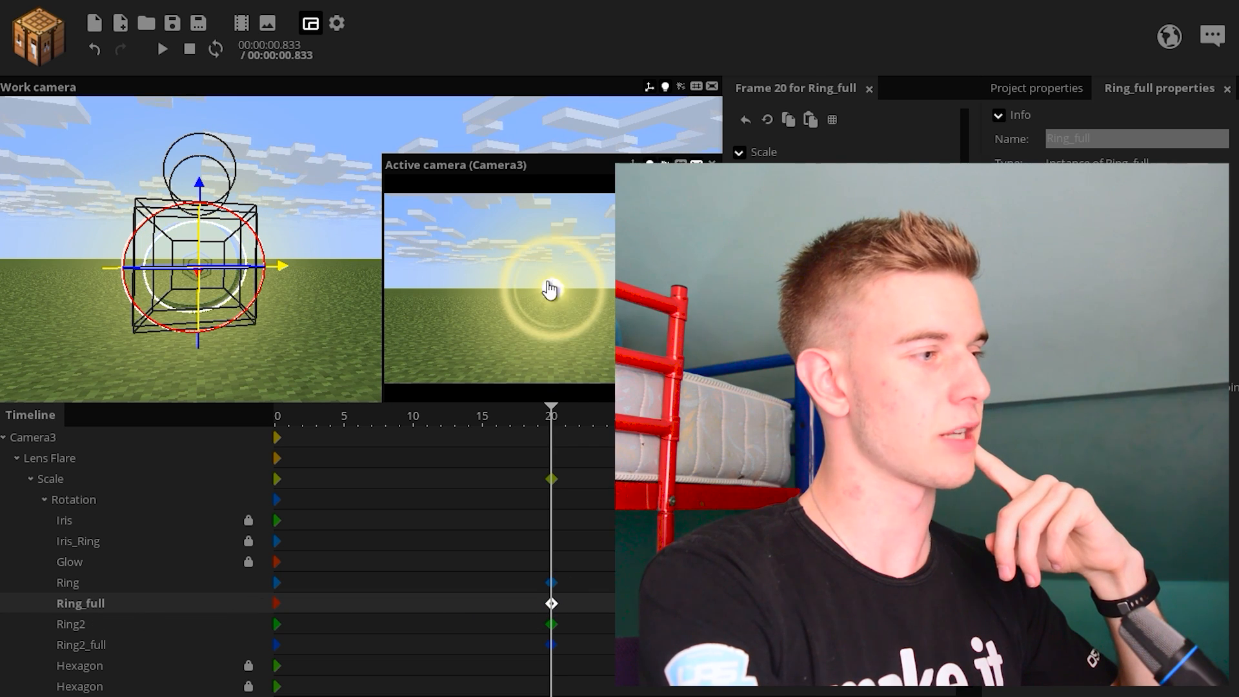
{"action": "left_click_drag", "start_coordinate": [550, 423], "coordinate": [277, 429]}
Apply the same alpha crossfade to the Ring2 and Ring2_full keyframes at frame 20 and play back the animation
{"action": "left_click", "coordinate": [552, 625]}
{"action": "left_click", "coordinate": [552, 646]}
{"action": "left_click", "coordinate": [376, 372]}
{"action": "key", "text": "space"}
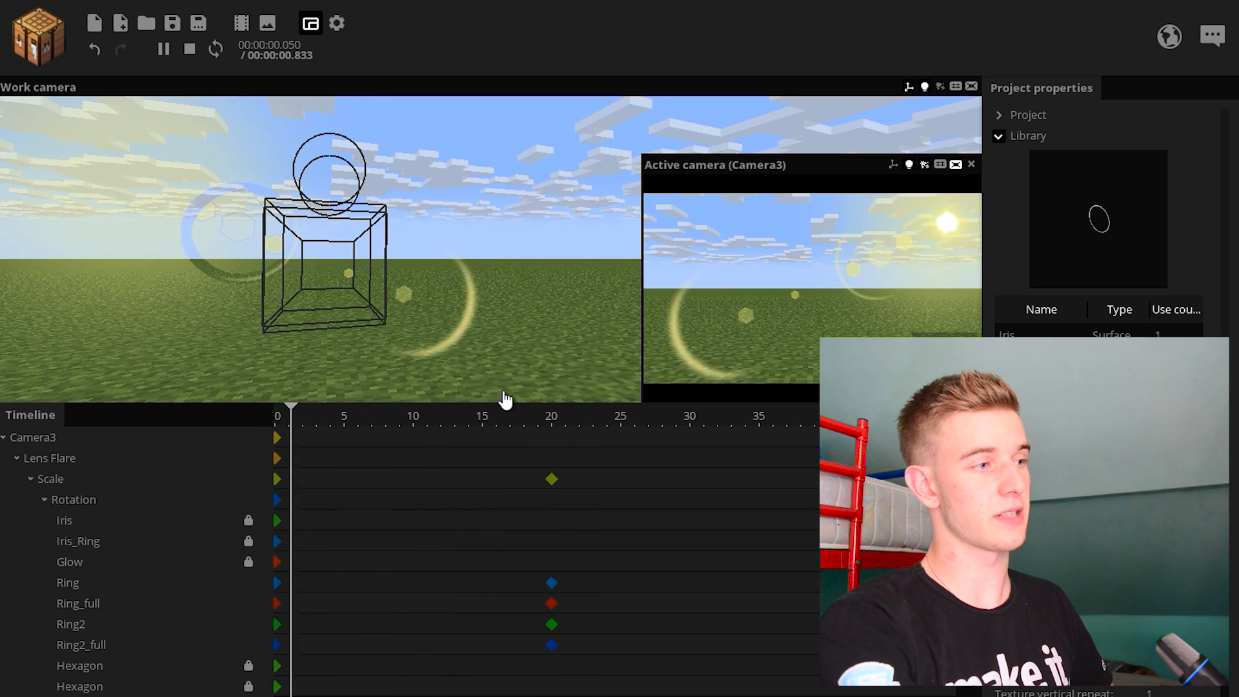
{"action": "key", "text": "space"}
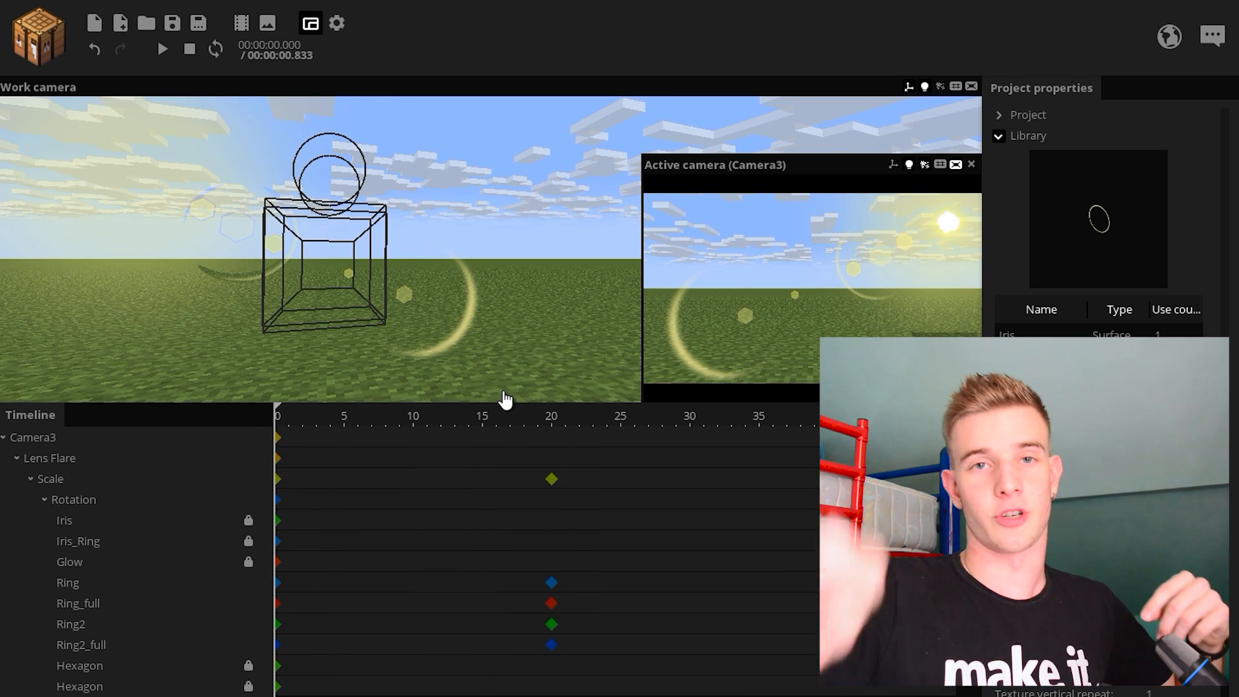
Shrink the active camera preview and set the texture of the Iris surface in the library to iris1
{"action": "left_click_drag", "start_coordinate": [650, 160], "coordinate": [710, 217]}
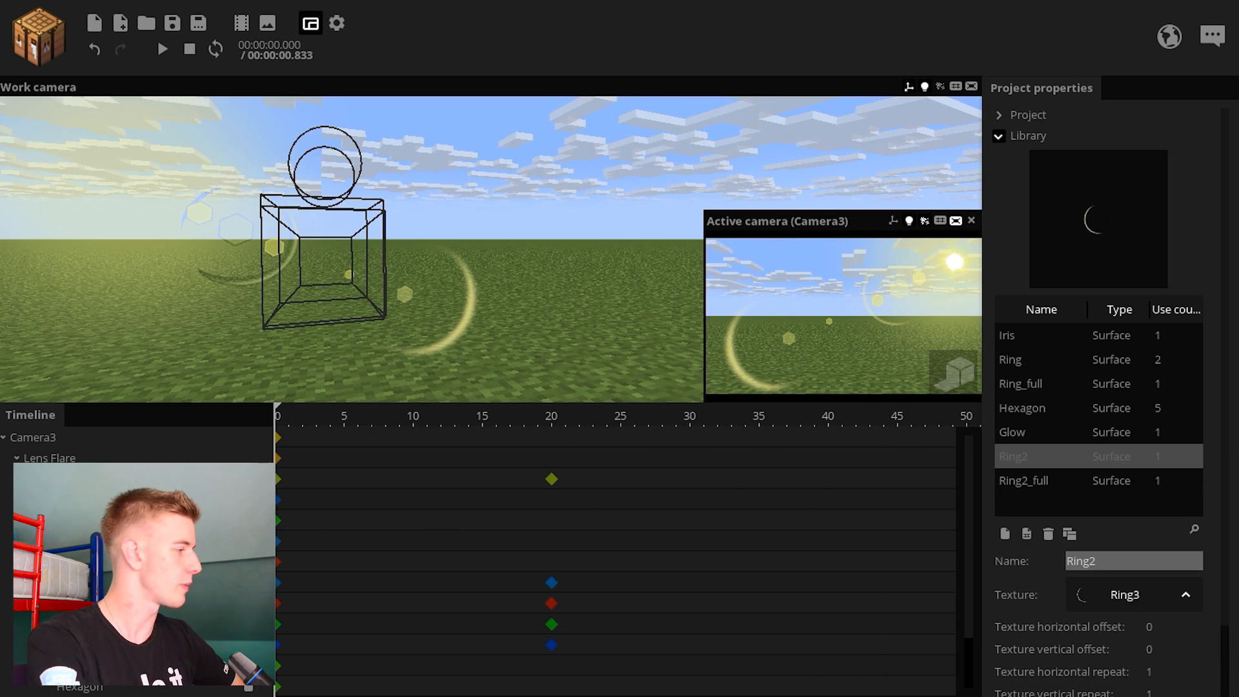
{"action": "left_click", "coordinate": [1027, 340]}
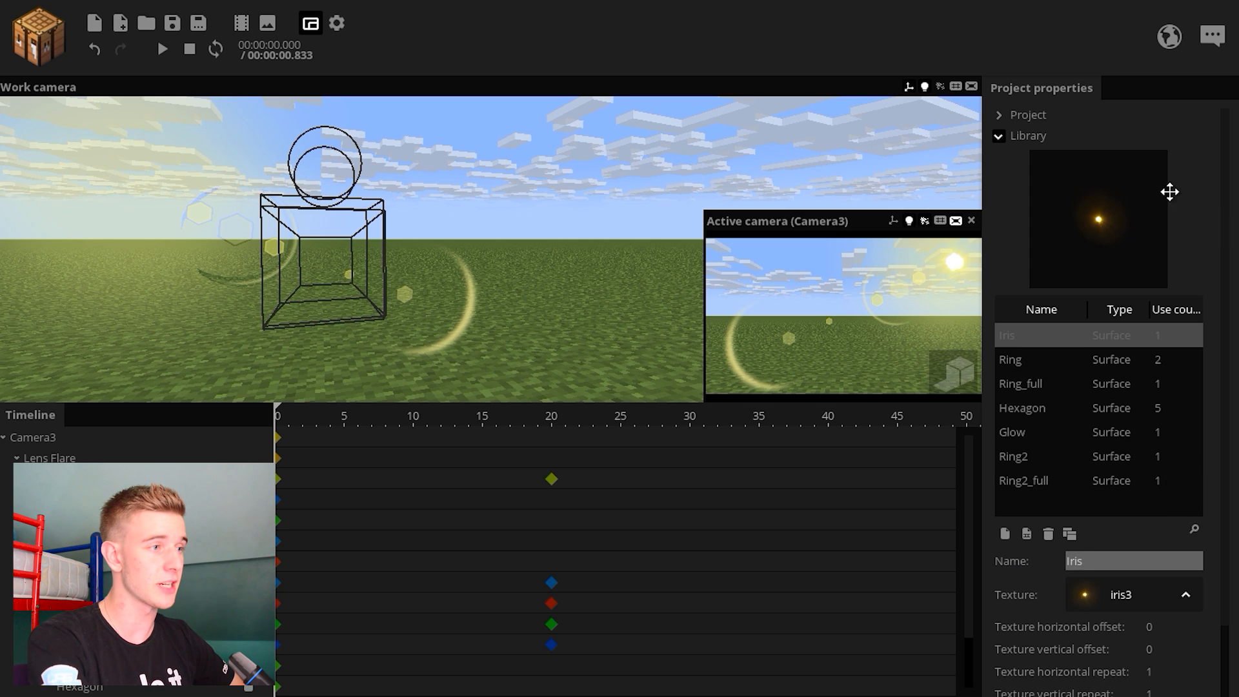
{"action": "left_click", "coordinate": [1147, 601]}
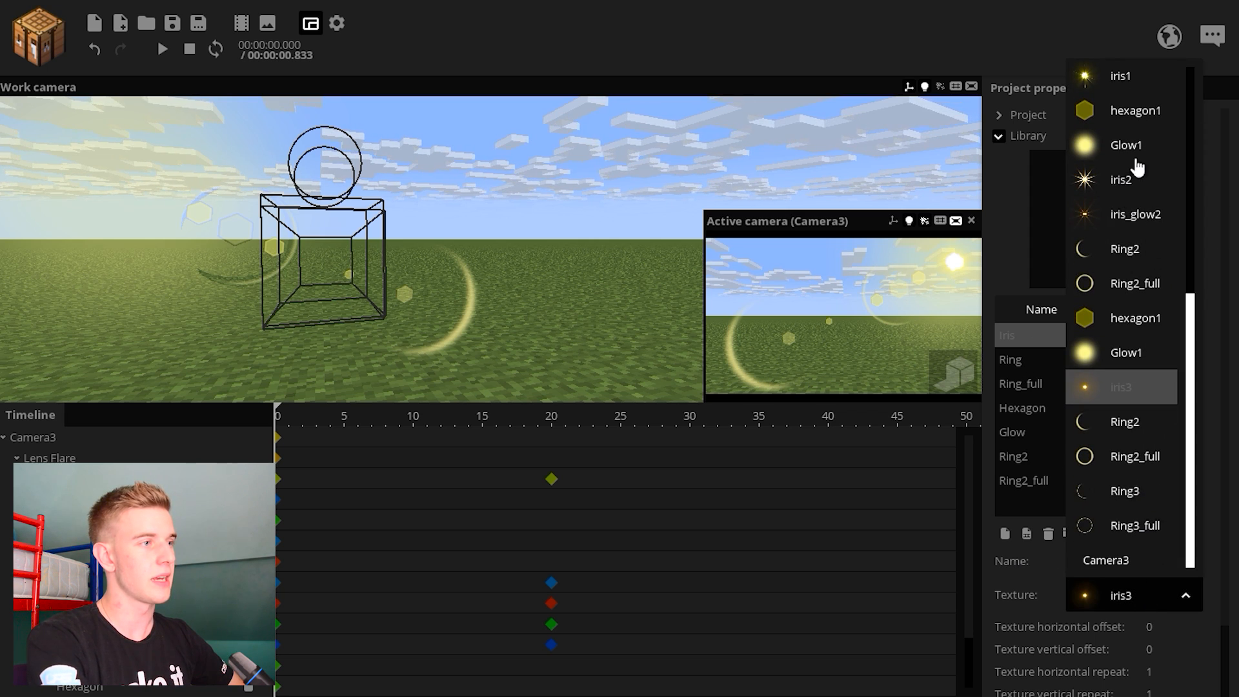
{"action": "left_click", "coordinate": [1123, 77]}
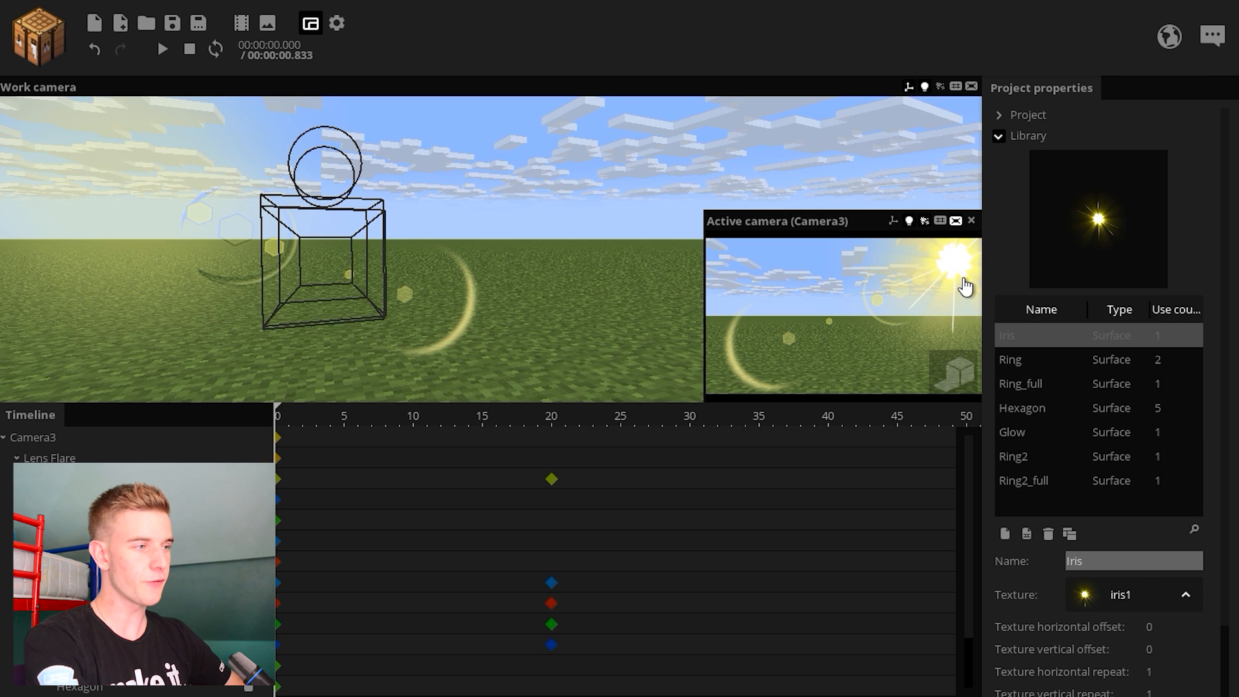
Switch the Iris surface's texture to iris2 and save the project
{"action": "left_click", "coordinate": [1143, 592]}
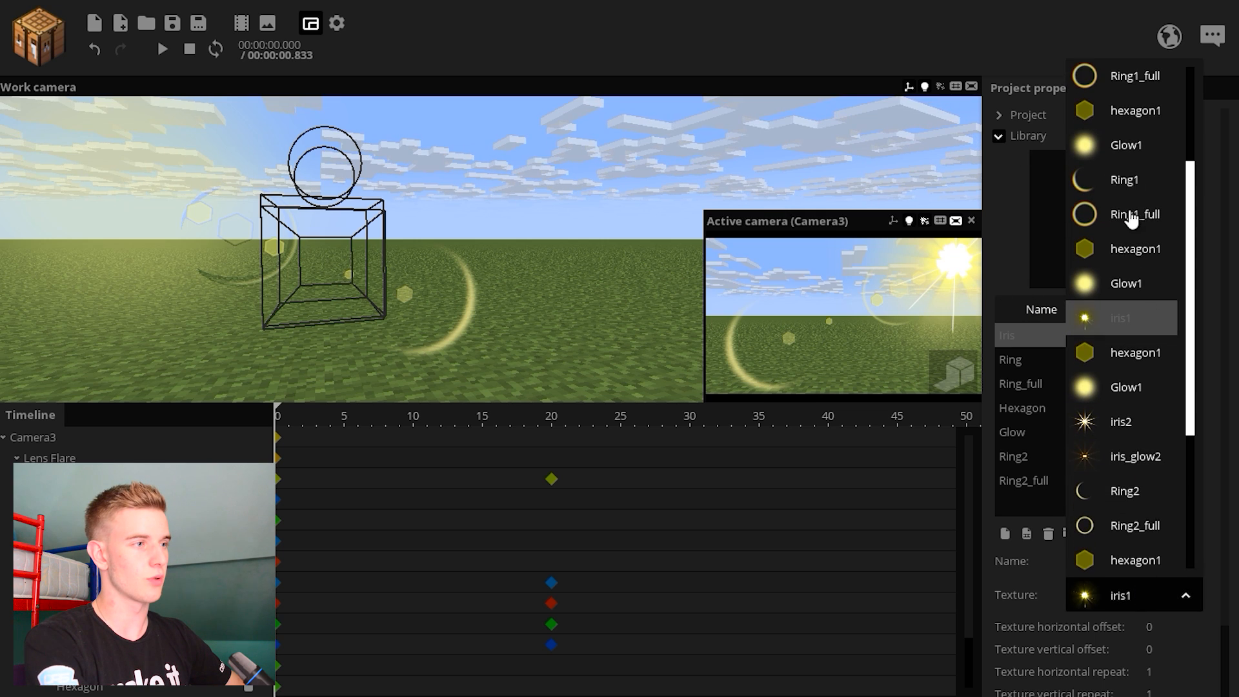
{"action": "left_click", "coordinate": [1123, 422]}
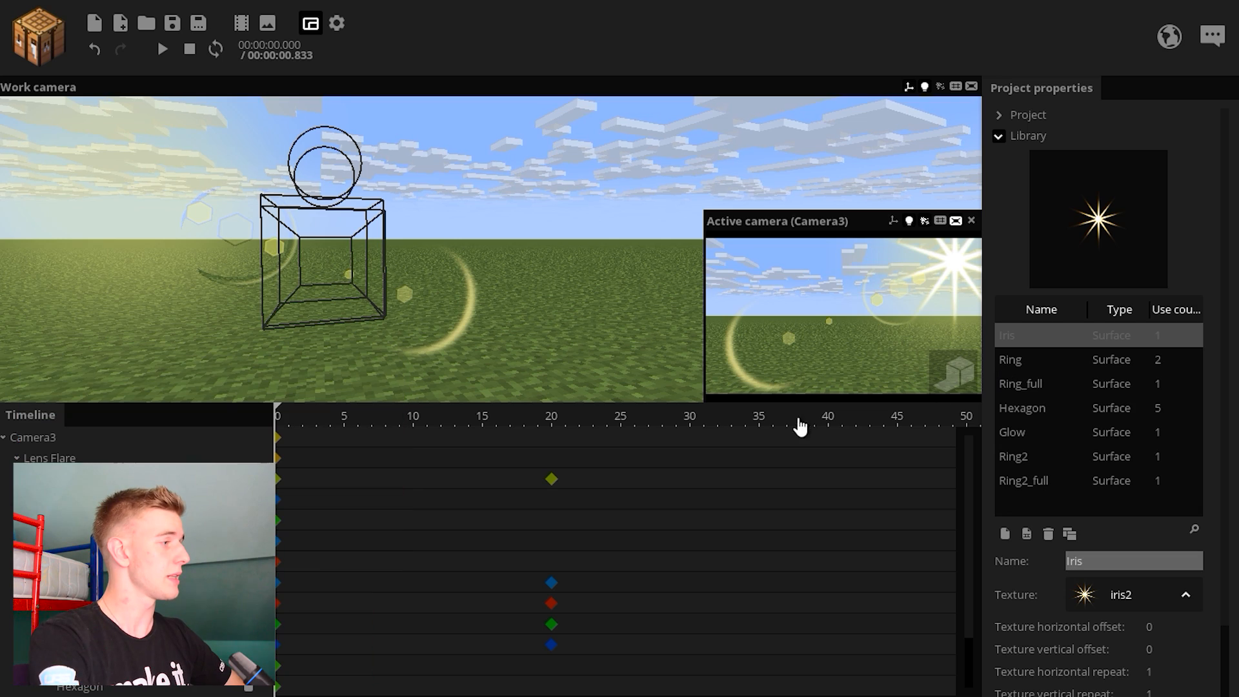
{"action": "left_click_drag", "start_coordinate": [592, 258], "coordinate": [587, 258]}
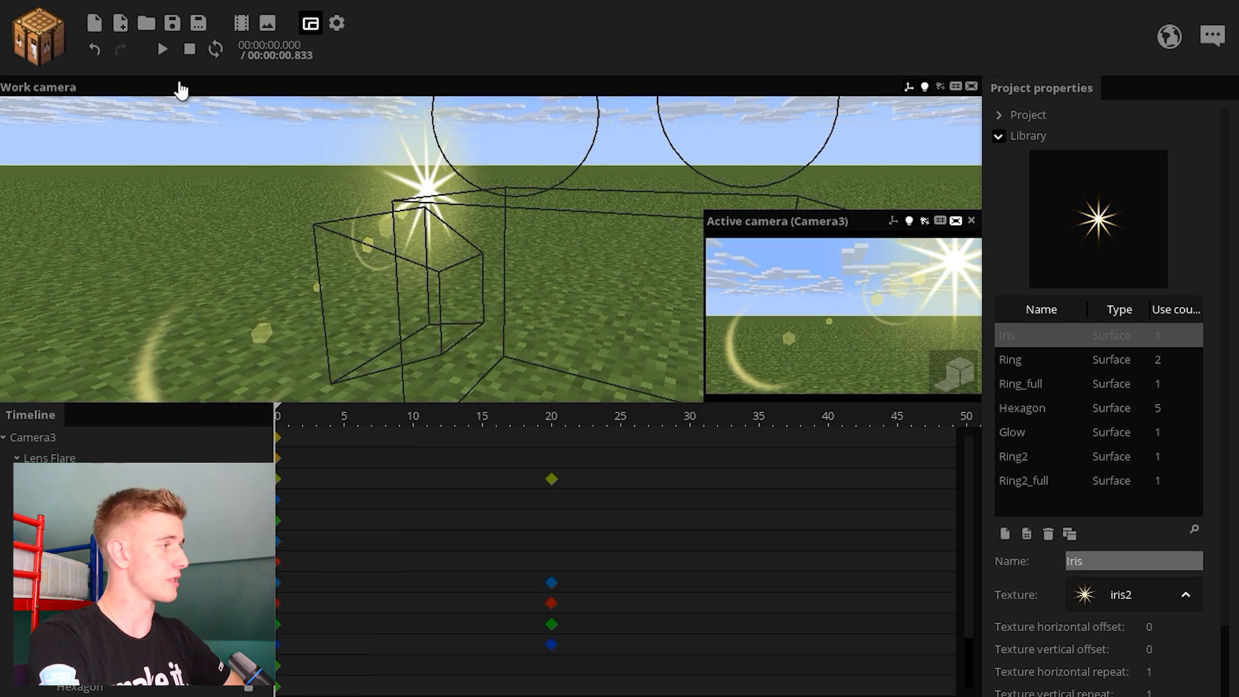
{"action": "left_click", "coordinate": [172, 26]}
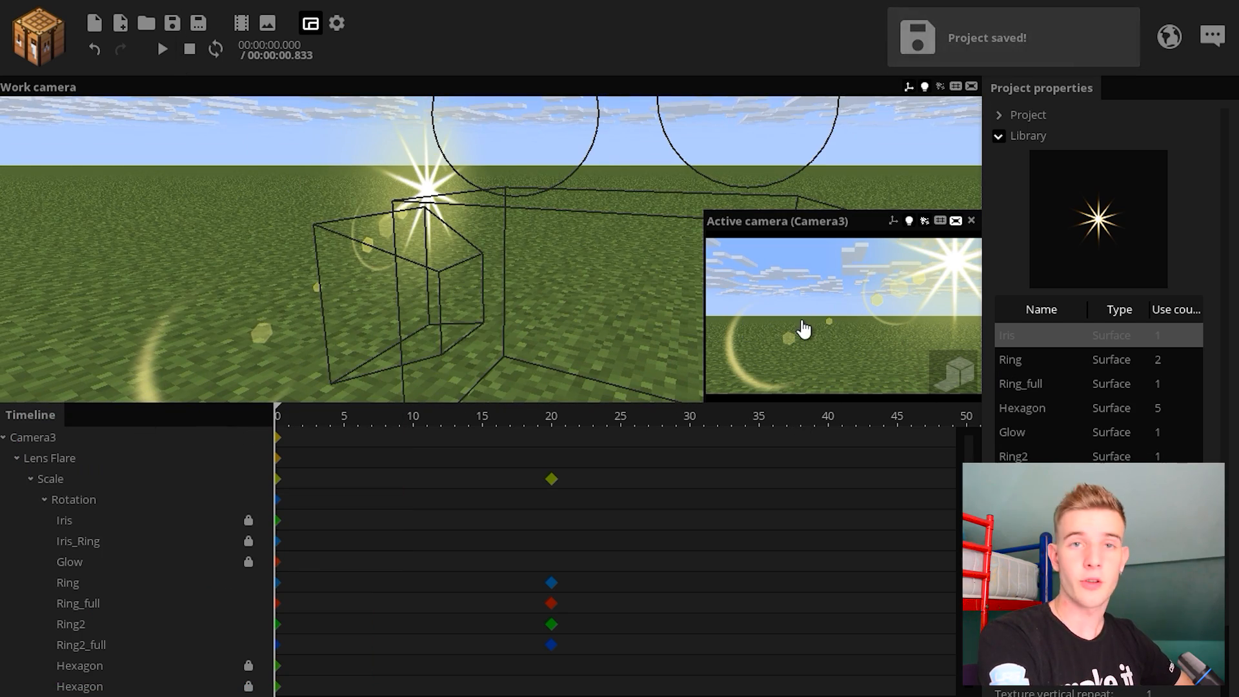
Reposition the first Hexagon element at frame 0, scrub the timeline to check its motion and save the project
{"action": "left_click", "coordinate": [96, 668]}
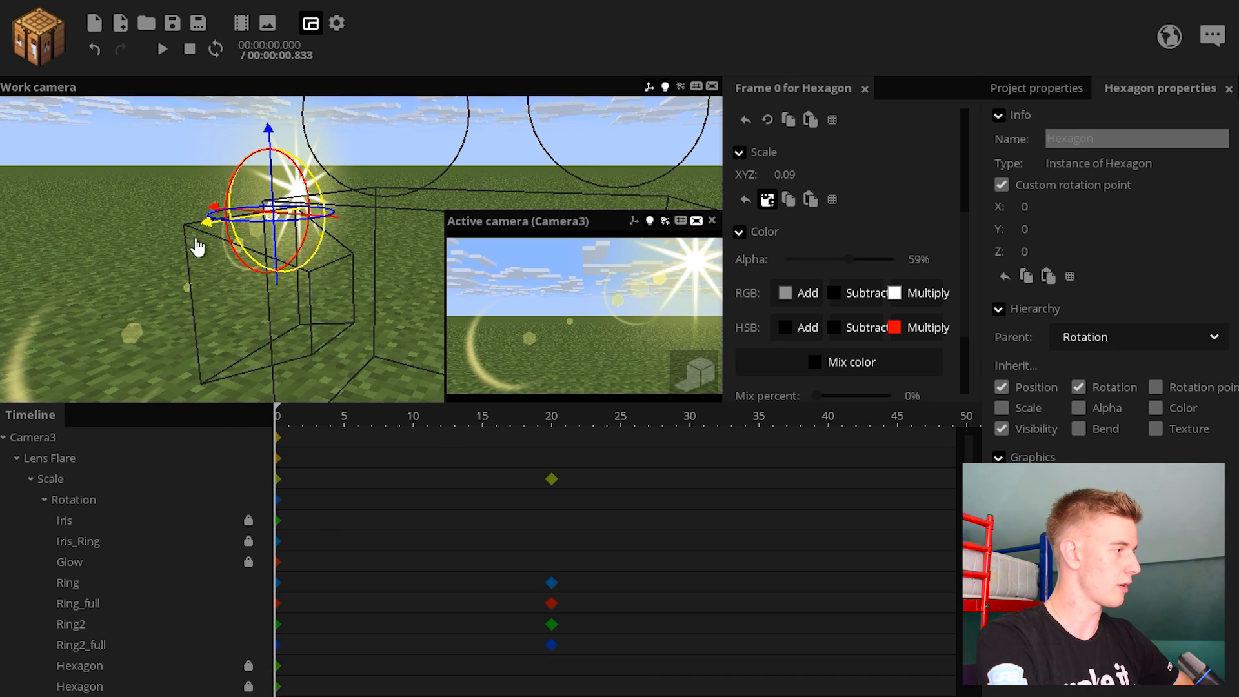
{"action": "left_click_drag", "start_coordinate": [208, 231], "coordinate": [167, 245]}
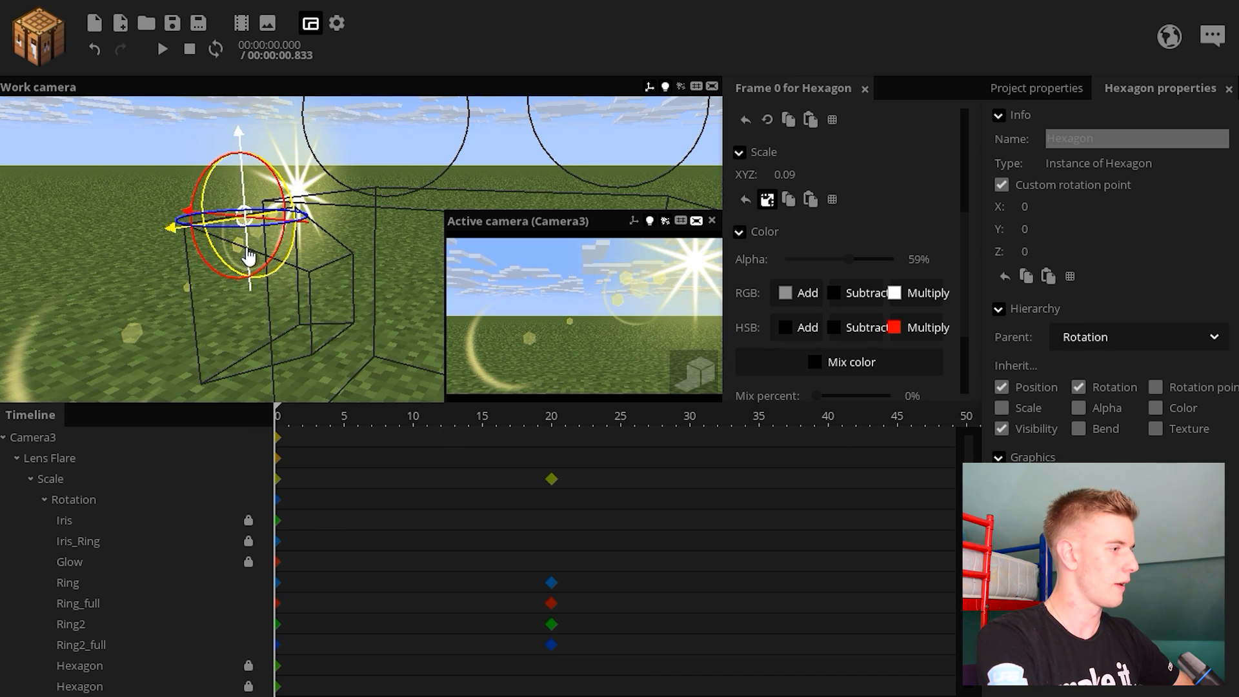
{"action": "left_click_drag", "start_coordinate": [431, 425], "coordinate": [285, 454]}
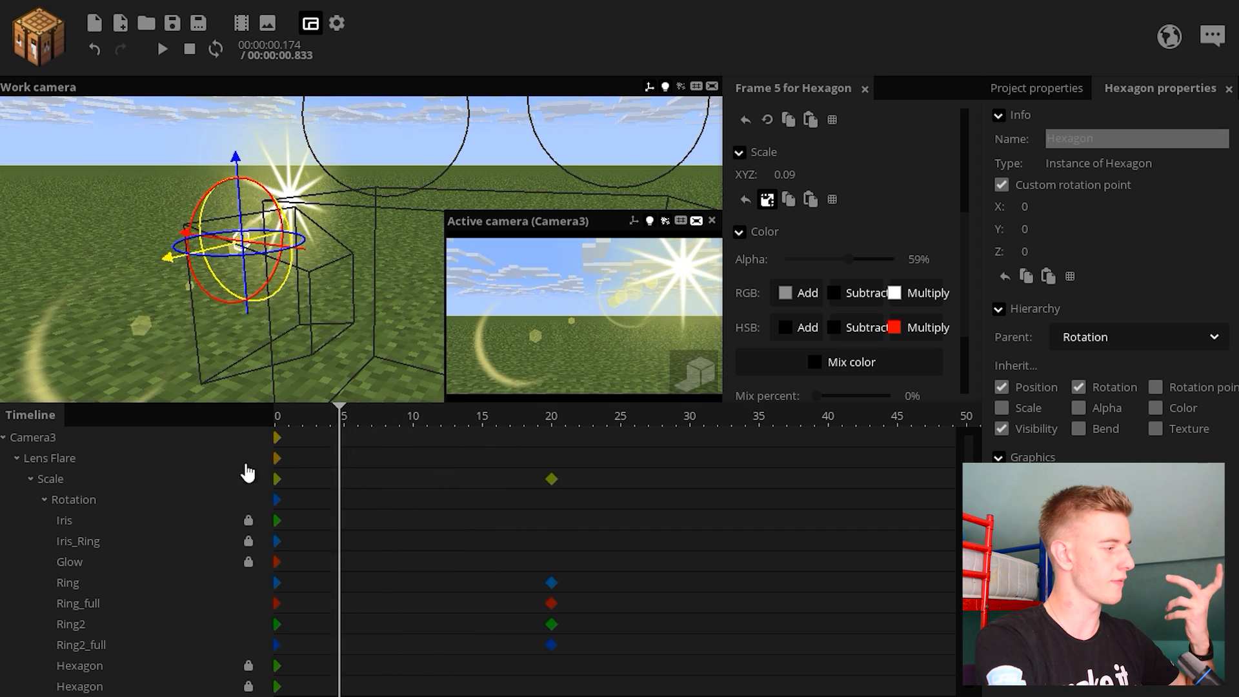
{"action": "left_click", "coordinate": [99, 219]}
{"action": "left_click", "coordinate": [171, 23]}
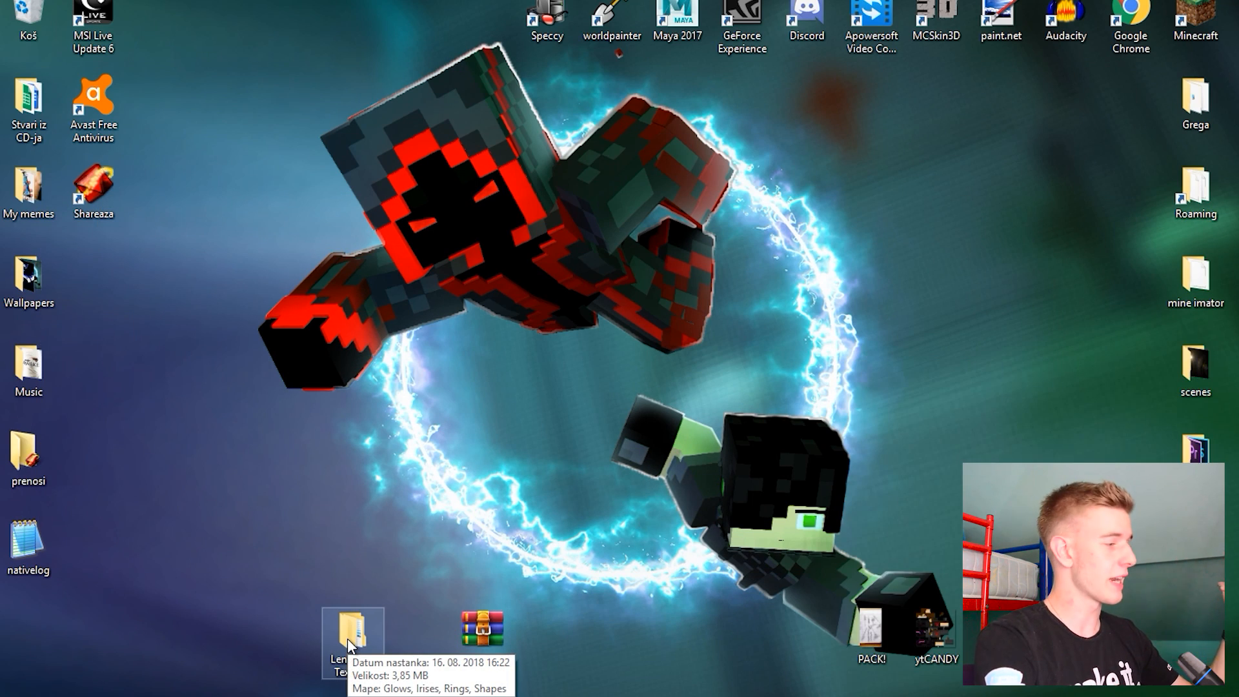
Open the Lens Flare Textures folder on the desktop and look over its Glows, Irises and Rings subfolders
{"action": "double_click", "coordinate": [347, 638]}
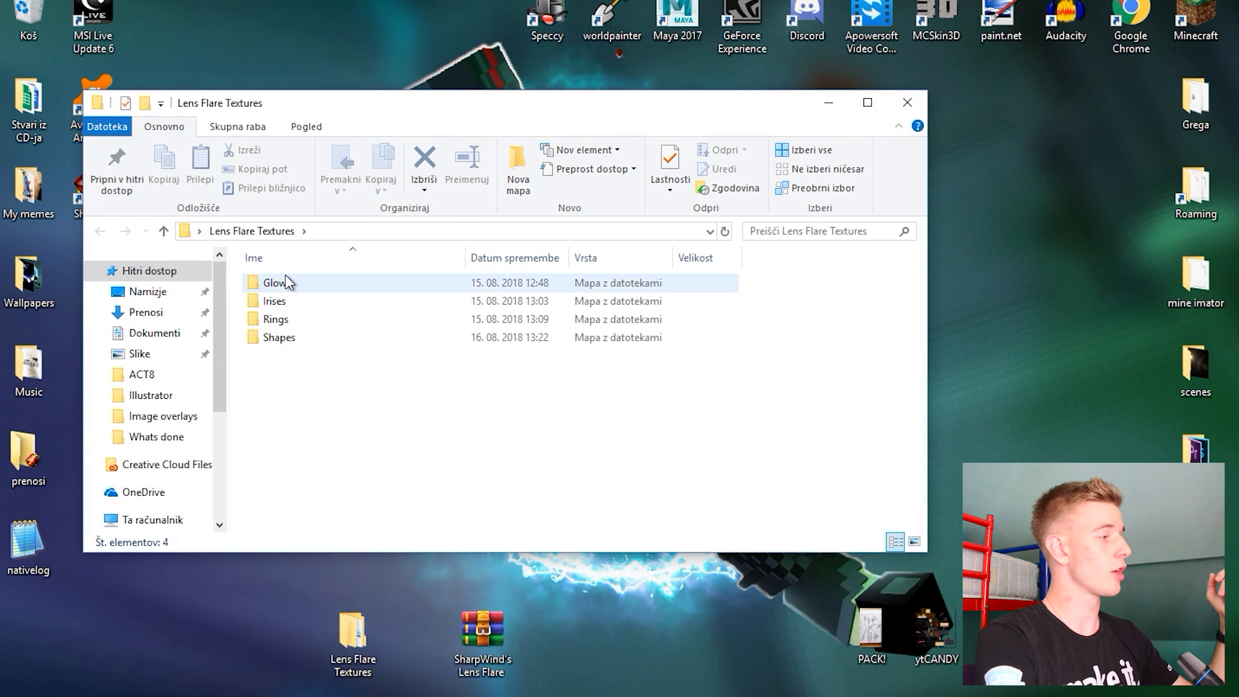
{"action": "left_click", "coordinate": [287, 282]}
{"action": "left_click", "coordinate": [291, 302]}
{"action": "left_click", "coordinate": [288, 319]}
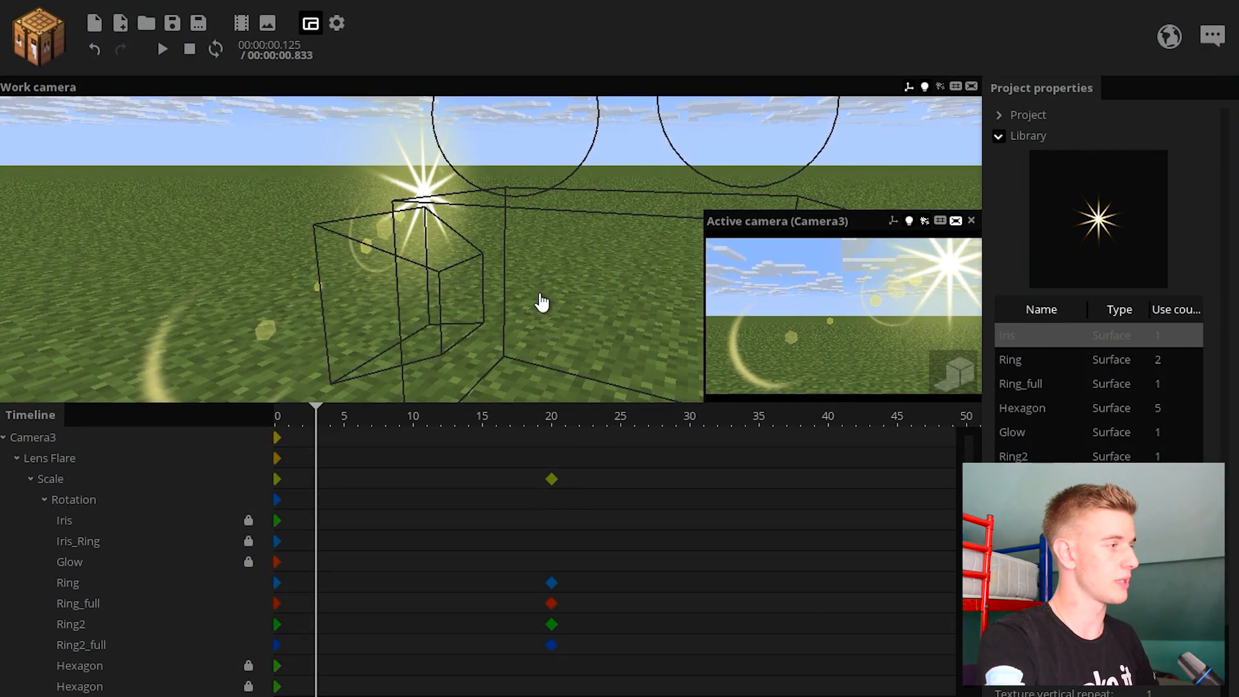
Toggle the Glow element's visibility repeatedly in Mine-imator to compare the flare with and without the glow
{"action": "left_click_drag", "start_coordinate": [542, 303], "coordinate": [729, 275]}
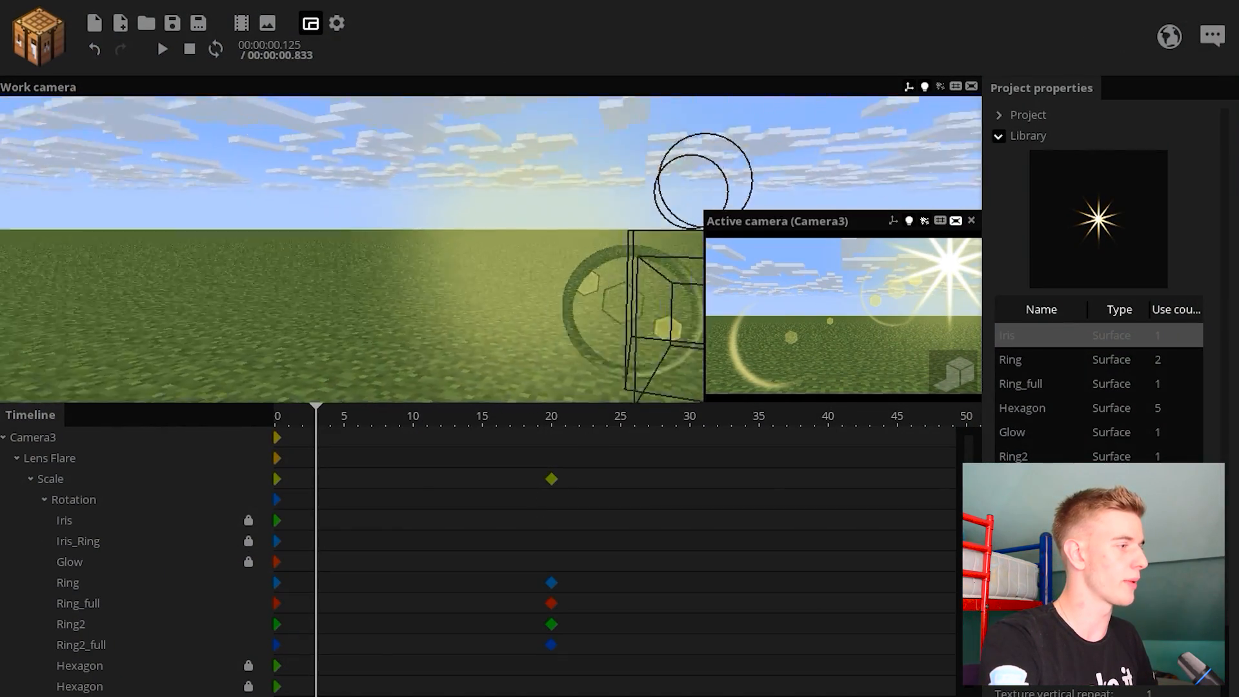
{"action": "left_click", "coordinate": [262, 563]}
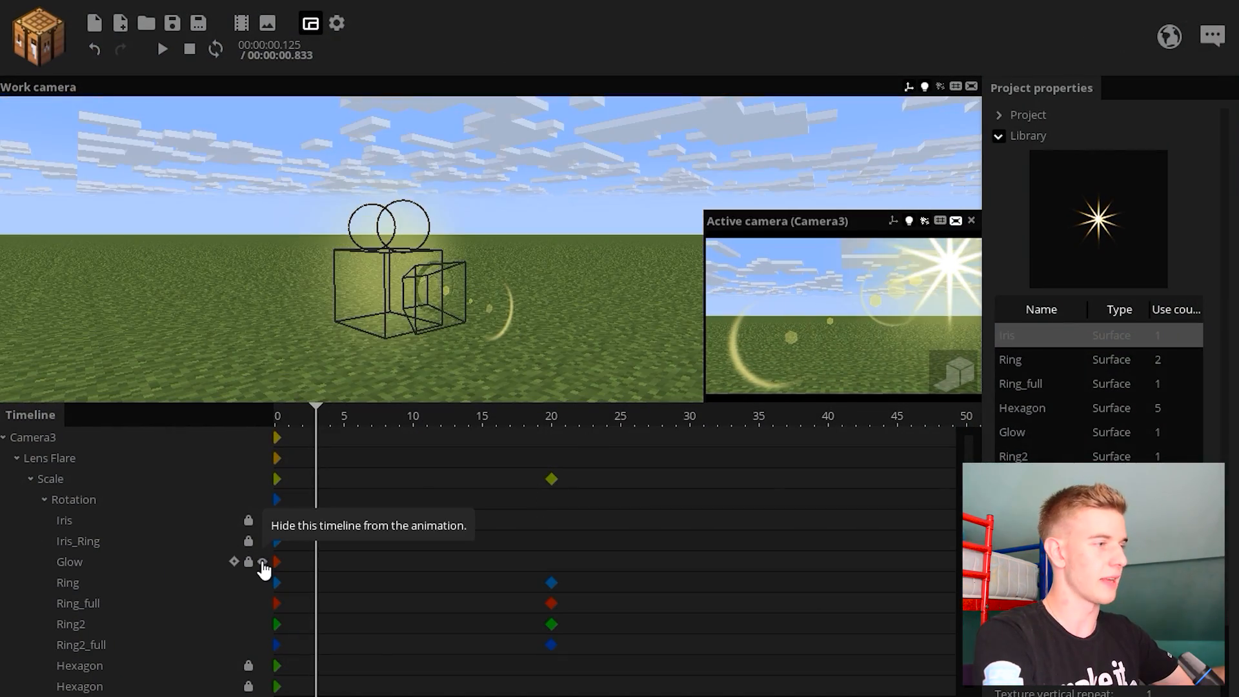
{"action": "left_click", "coordinate": [262, 563]}
{"action": "left_click", "coordinate": [263, 563]}
{"action": "left_click", "coordinate": [263, 563]}
{"action": "left_click", "coordinate": [262, 563]}
{"action": "left_click", "coordinate": [263, 563]}
{"action": "left_click", "coordinate": [263, 563]}
Return to the Lens Flare Textures folder in File Explorer and view the iris textures in the Irises subfolder
{"action": "left_click", "coordinate": [255, 696]}
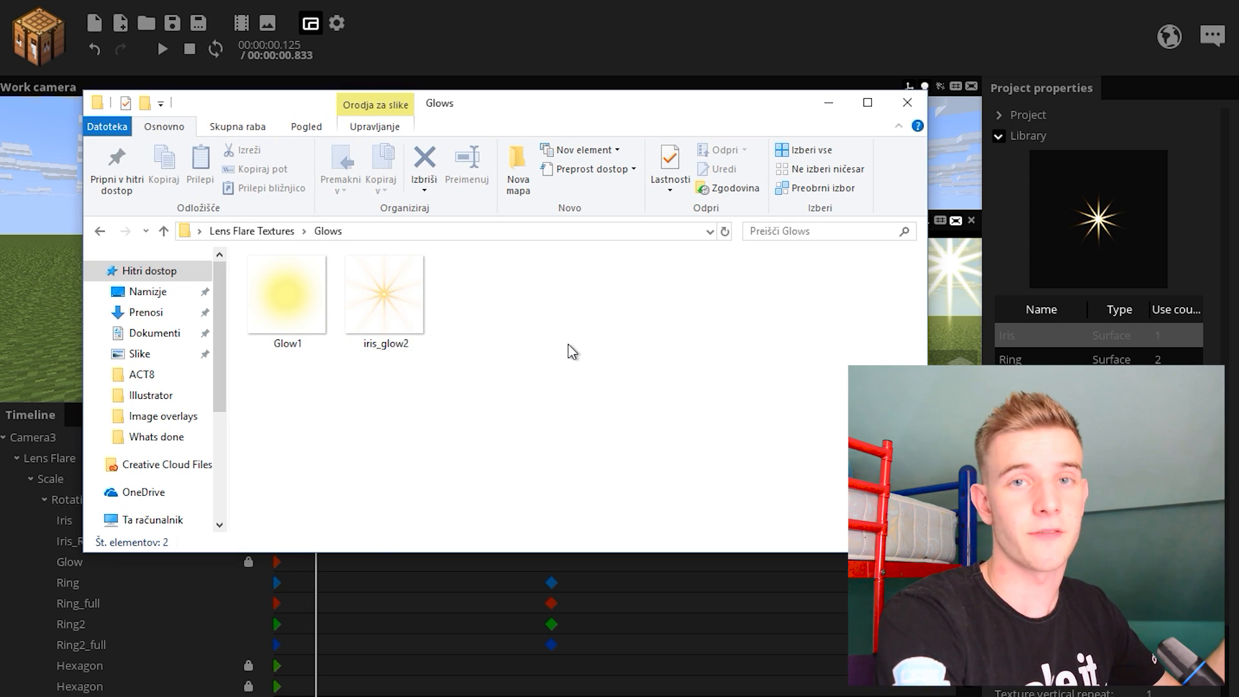
{"action": "left_click", "coordinate": [252, 231]}
{"action": "double_click", "coordinate": [287, 300]}
{"action": "left_click_drag", "start_coordinate": [278, 390], "coordinate": [685, 408]}
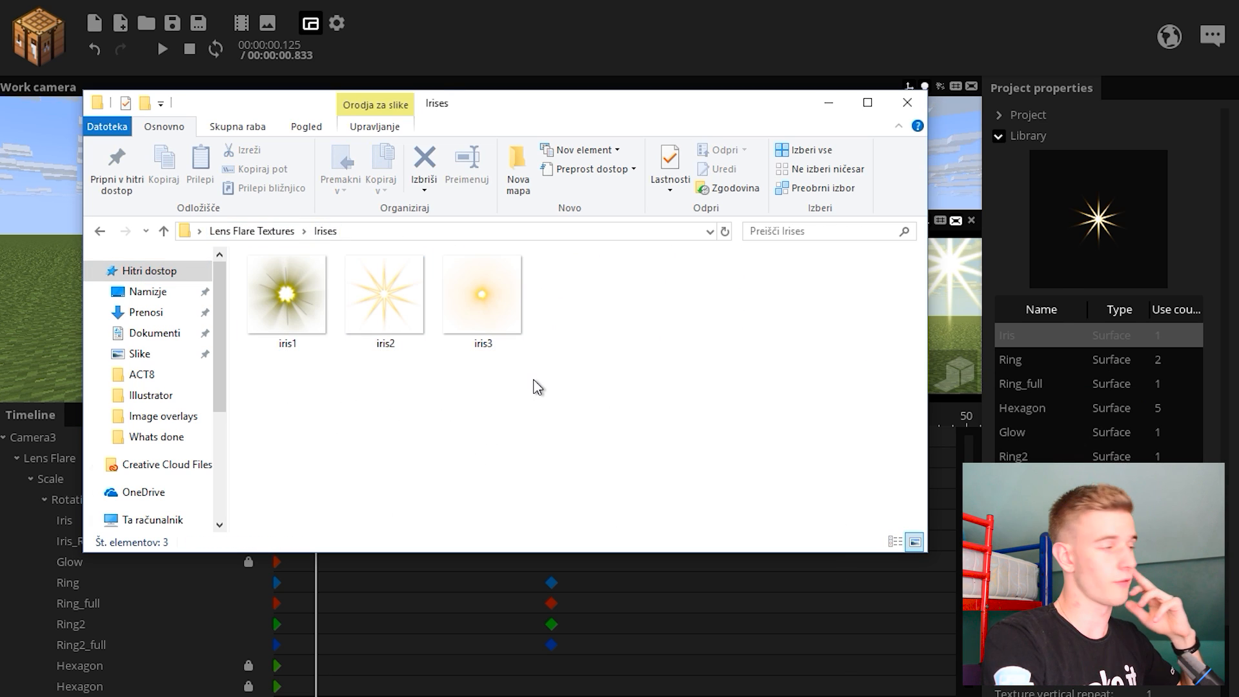
{"action": "mouse_move", "coordinate": [293, 304]}
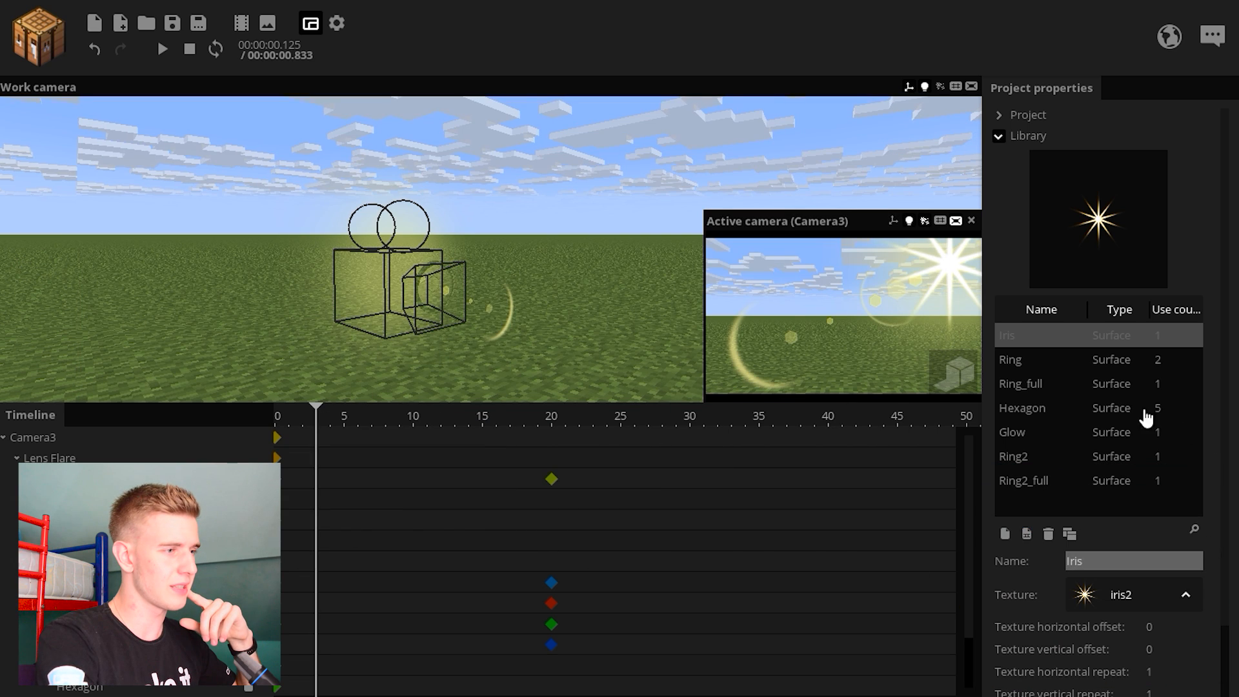
Set the Iris surface's texture back to iris1 in the Mine-imator library
{"action": "left_click", "coordinate": [1117, 597]}
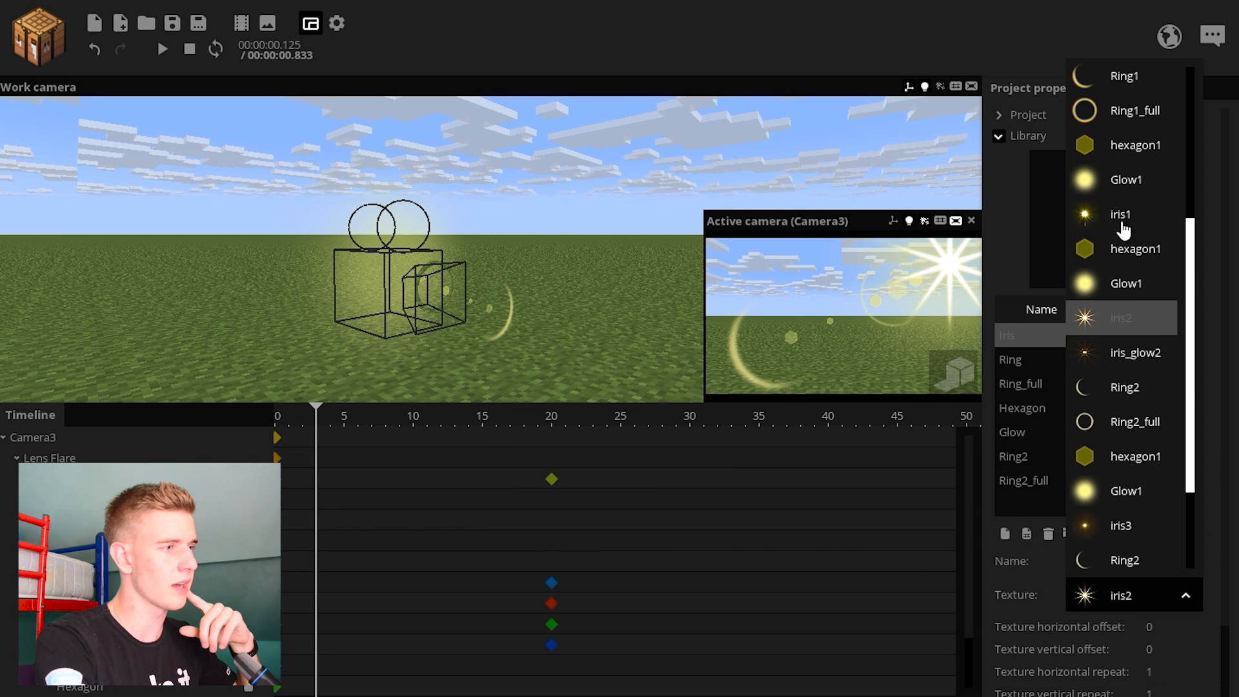
{"action": "left_click", "coordinate": [1120, 219]}
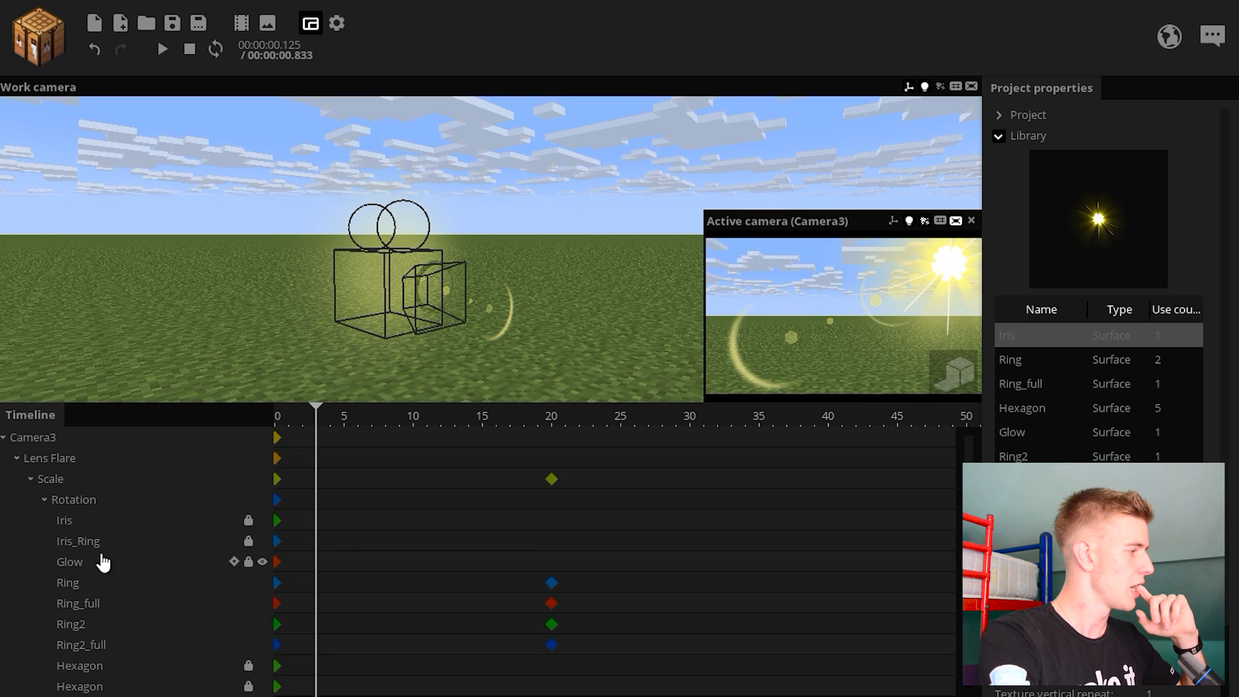
Try out different RGB add colors on the Iris element at frame 3
{"action": "left_click", "coordinate": [65, 520]}
{"action": "left_click", "coordinate": [797, 295]}
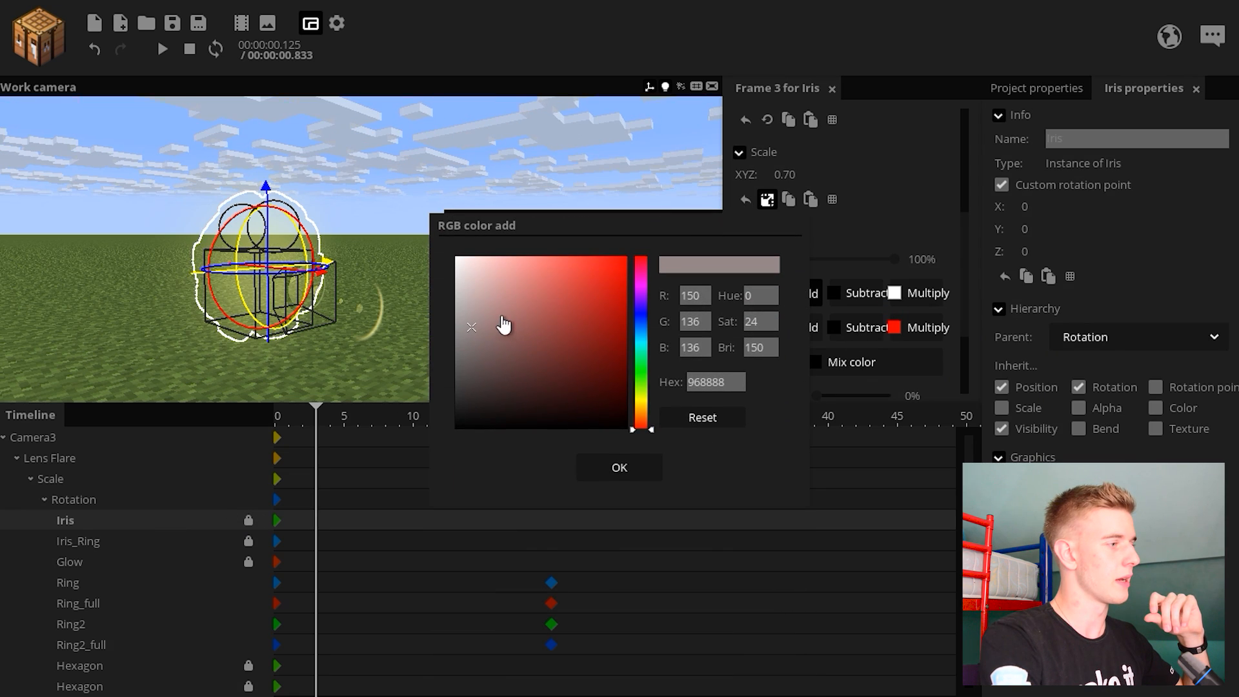
{"action": "left_click_drag", "start_coordinate": [571, 231], "coordinate": [136, 100]}
{"action": "left_click_drag", "start_coordinate": [45, 215], "coordinate": [10, 394]}
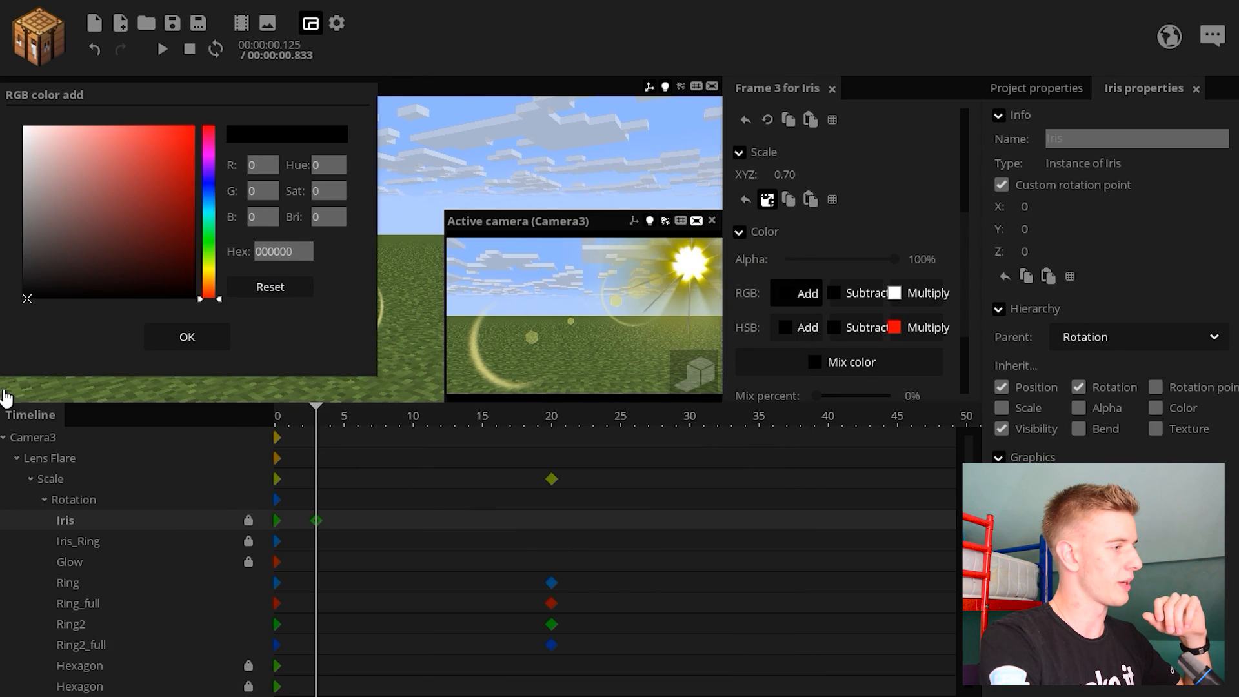
{"action": "left_click", "coordinate": [35, 200]}
{"action": "left_click_drag", "start_coordinate": [35, 200], "coordinate": [27, 119]}
{"action": "mouse_move", "coordinate": [30, 205]}
{"action": "left_mouse_down"}
{"action": "mouse_move", "coordinate": [77, 148]}
{"action": "mouse_move", "coordinate": [103, 207]}
{"action": "mouse_move", "coordinate": [206, 259]}
{"action": "mouse_move", "coordinate": [59, 293]}
{"action": "left_mouse_up"}
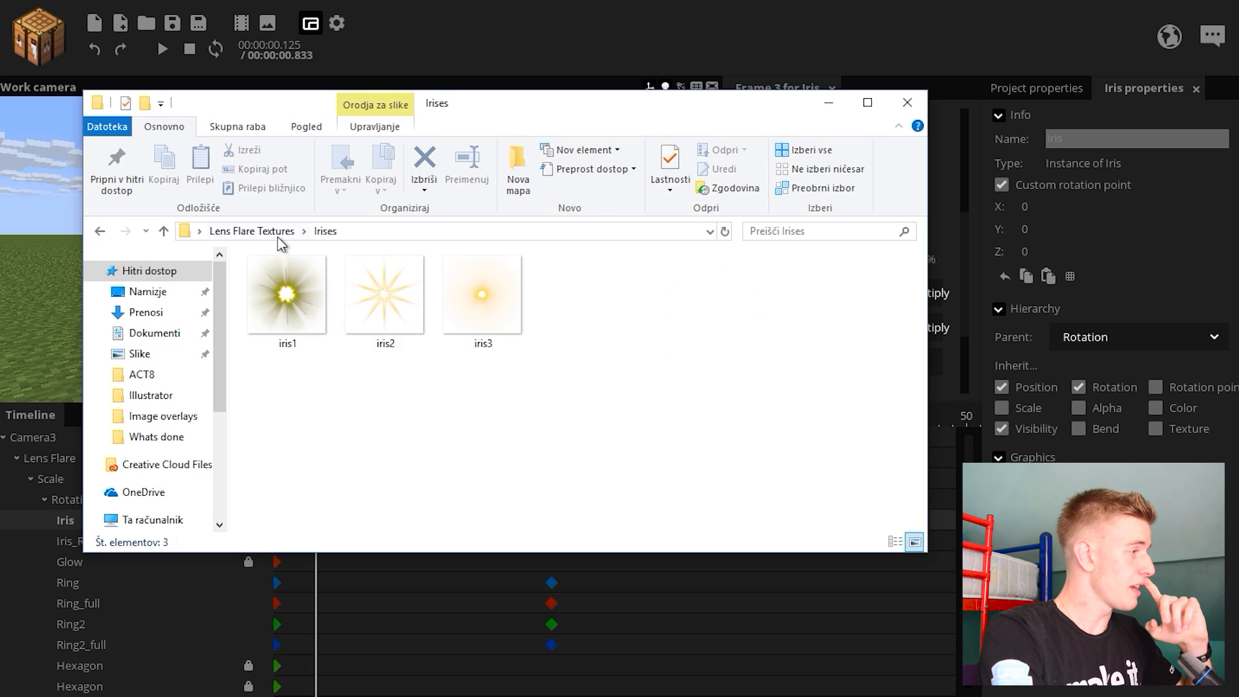
Open the Rings subfolder of Lens Flare Textures in File Explorer and look over the partial and full ring textures
{"action": "left_click", "coordinate": [277, 234]}
{"action": "double_click", "coordinate": [304, 321]}
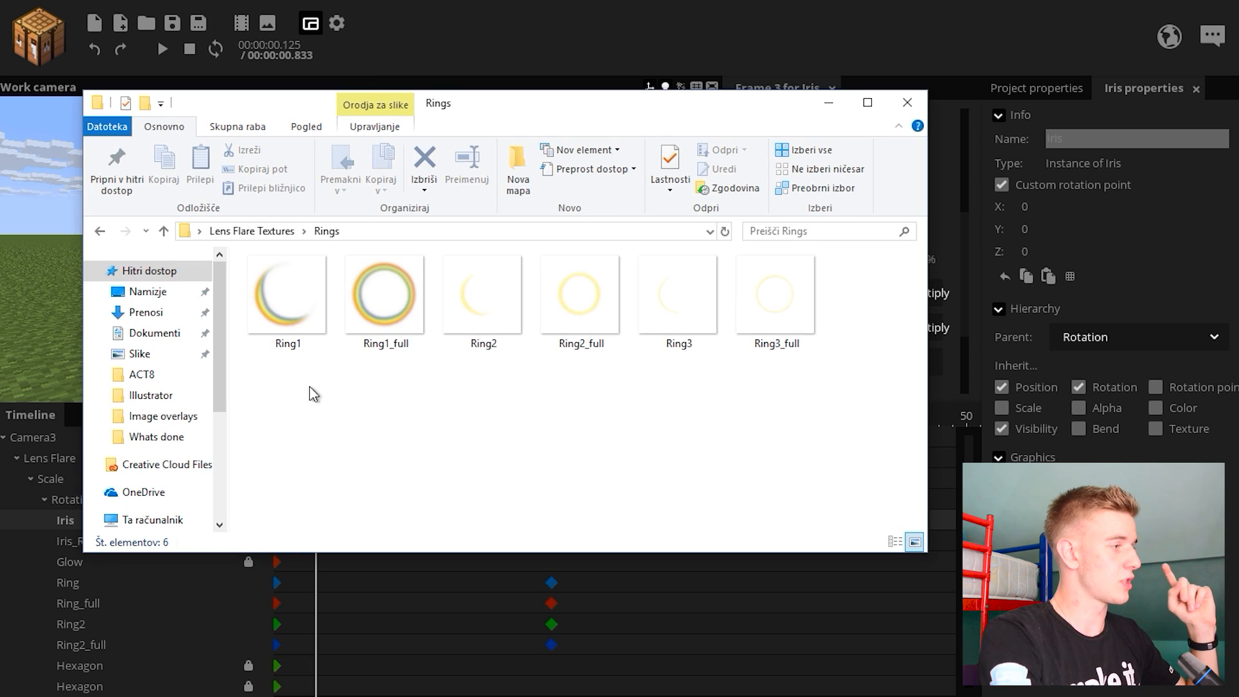
{"action": "left_click_drag", "start_coordinate": [268, 389], "coordinate": [405, 295]}
{"action": "left_click", "coordinate": [476, 449]}
{"action": "left_click_drag", "start_coordinate": [451, 373], "coordinate": [596, 283]}
{"action": "left_click", "coordinate": [681, 379]}
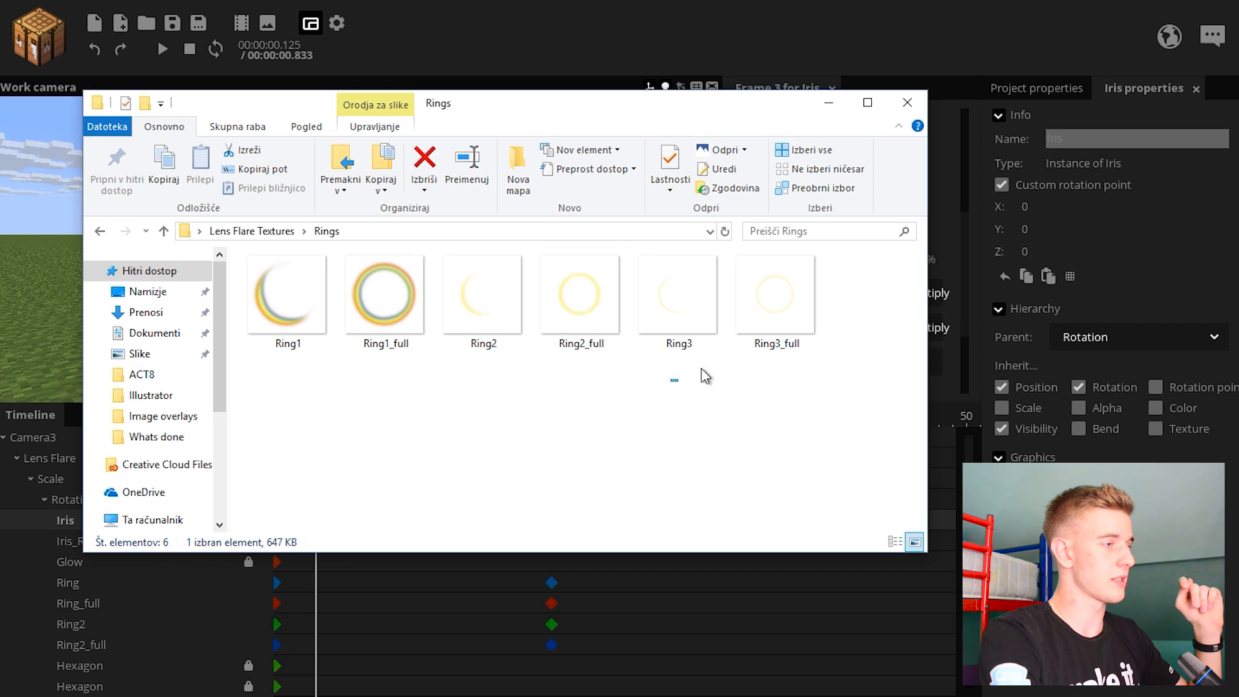
{"action": "left_click", "coordinate": [731, 443]}
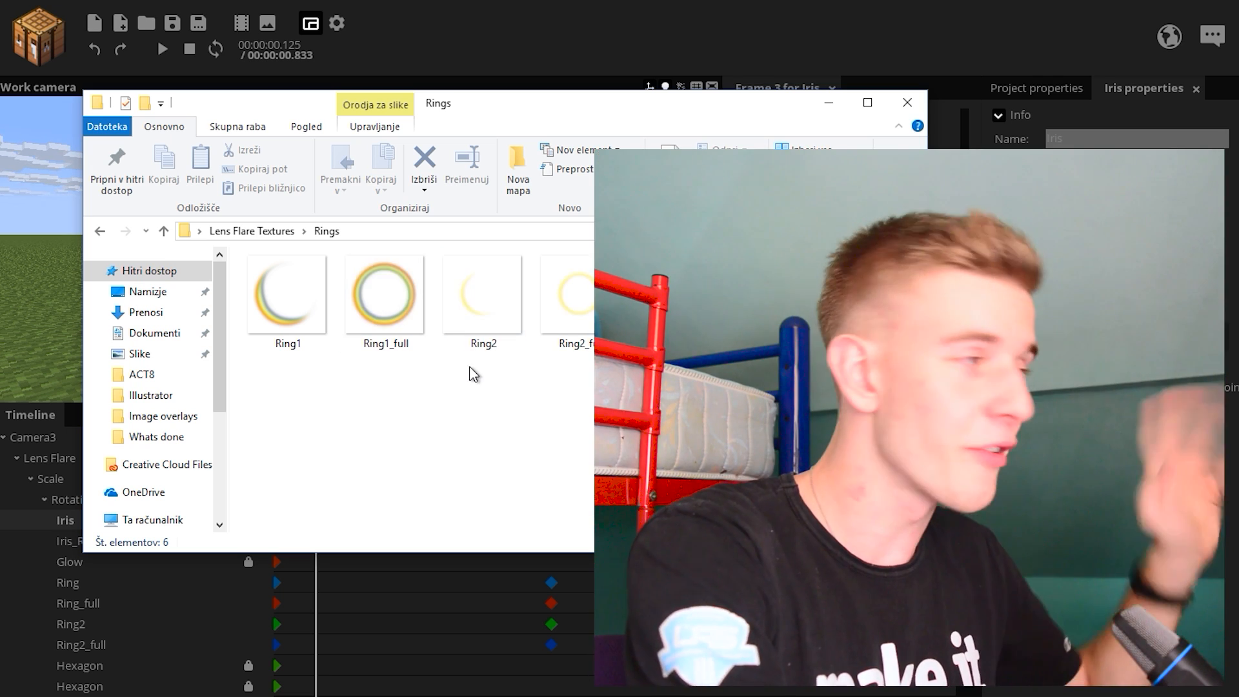
Open the Shapes subfolder of Lens Flare Textures and look over the circle1, hexagon1 and hexagon2 textures
{"action": "left_click", "coordinate": [257, 231]}
{"action": "double_click", "coordinate": [292, 339]}
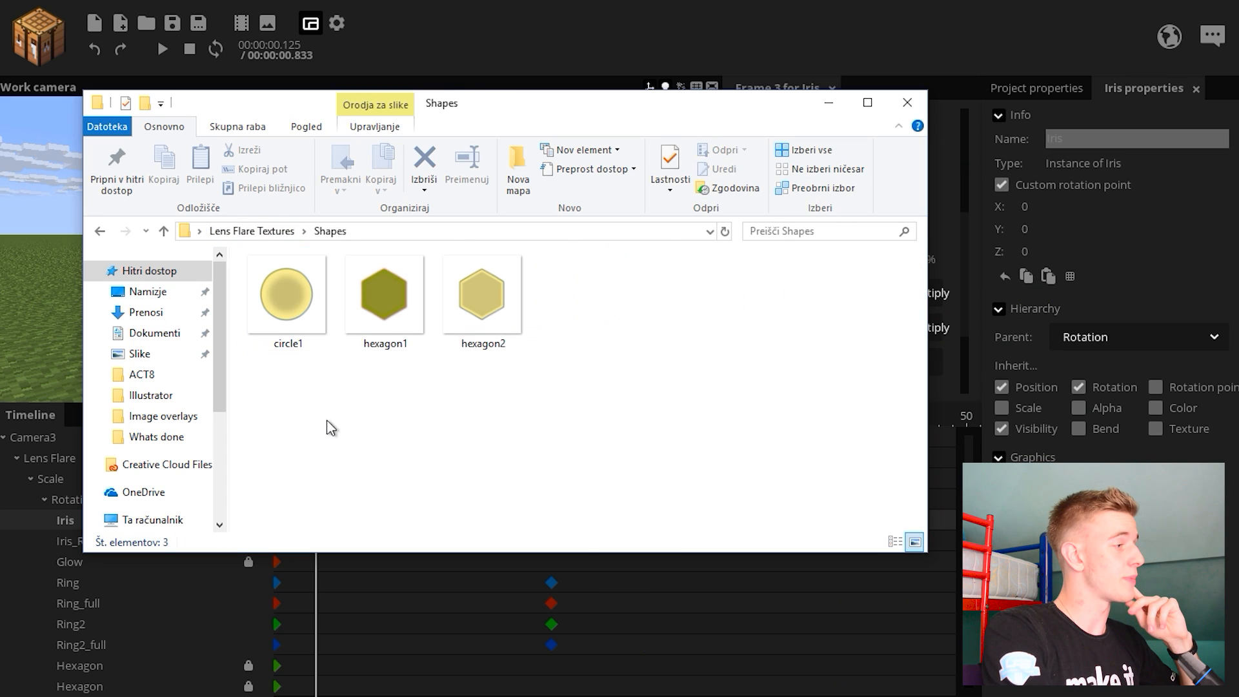
{"action": "left_click", "coordinate": [401, 298]}
{"action": "left_click", "coordinate": [483, 300]}
{"action": "left_click", "coordinate": [297, 305]}
{"action": "left_click", "coordinate": [391, 436]}
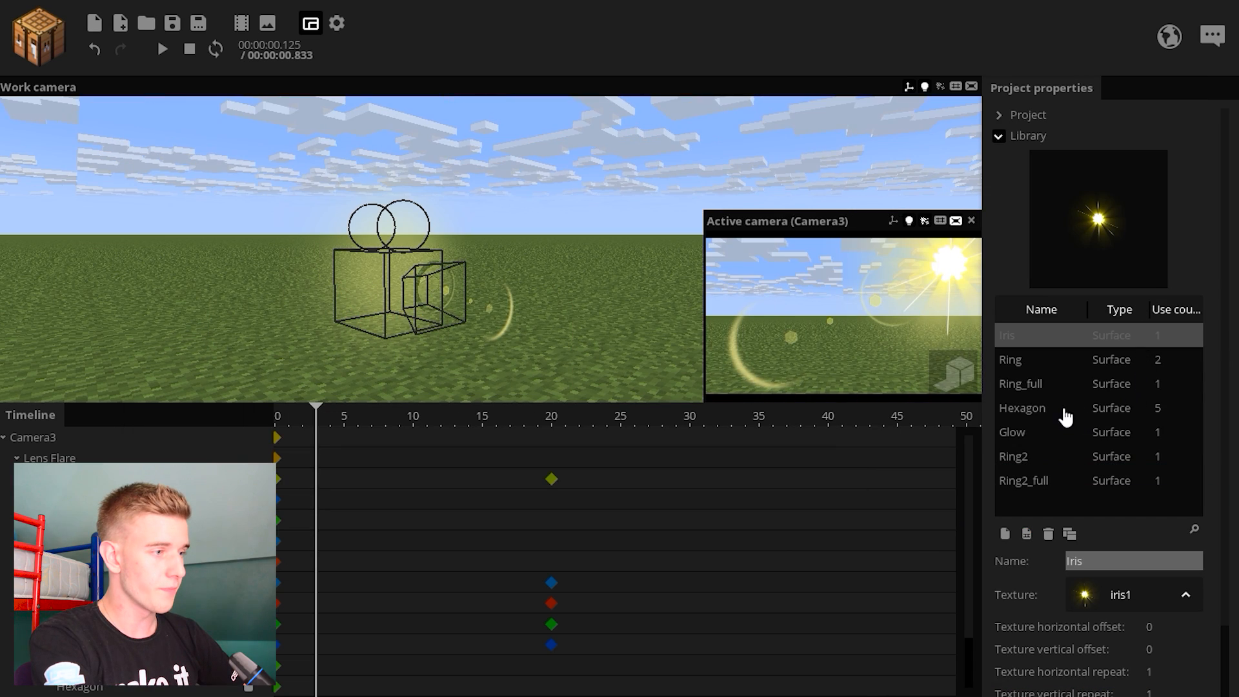
In Mine-imator, load circle1 from the Shapes folder as the Hexagon surface's texture and enlarge the active camera preview
{"action": "left_click", "coordinate": [1062, 409]}
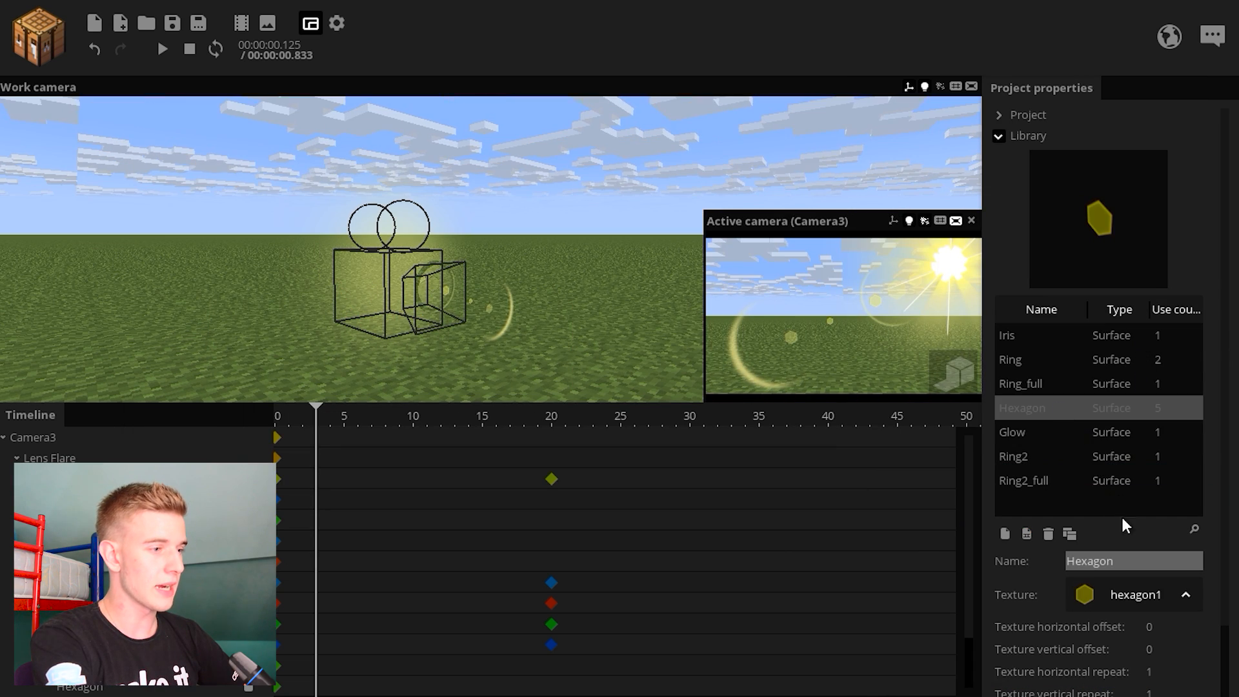
{"action": "left_click", "coordinate": [1130, 589]}
{"action": "scroll", "coordinate": [1196, 108], "scroll_direction": "up", "scroll_amount": 10}
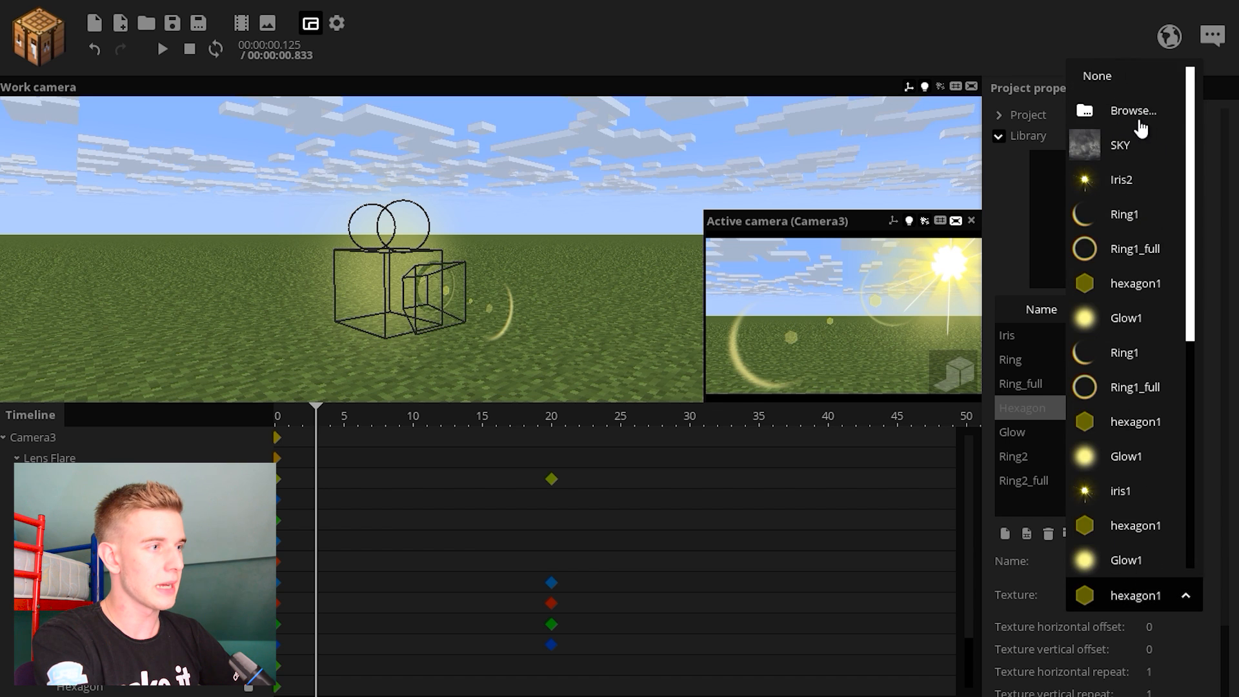
{"action": "left_click", "coordinate": [1129, 114]}
{"action": "left_click", "coordinate": [468, 226]}
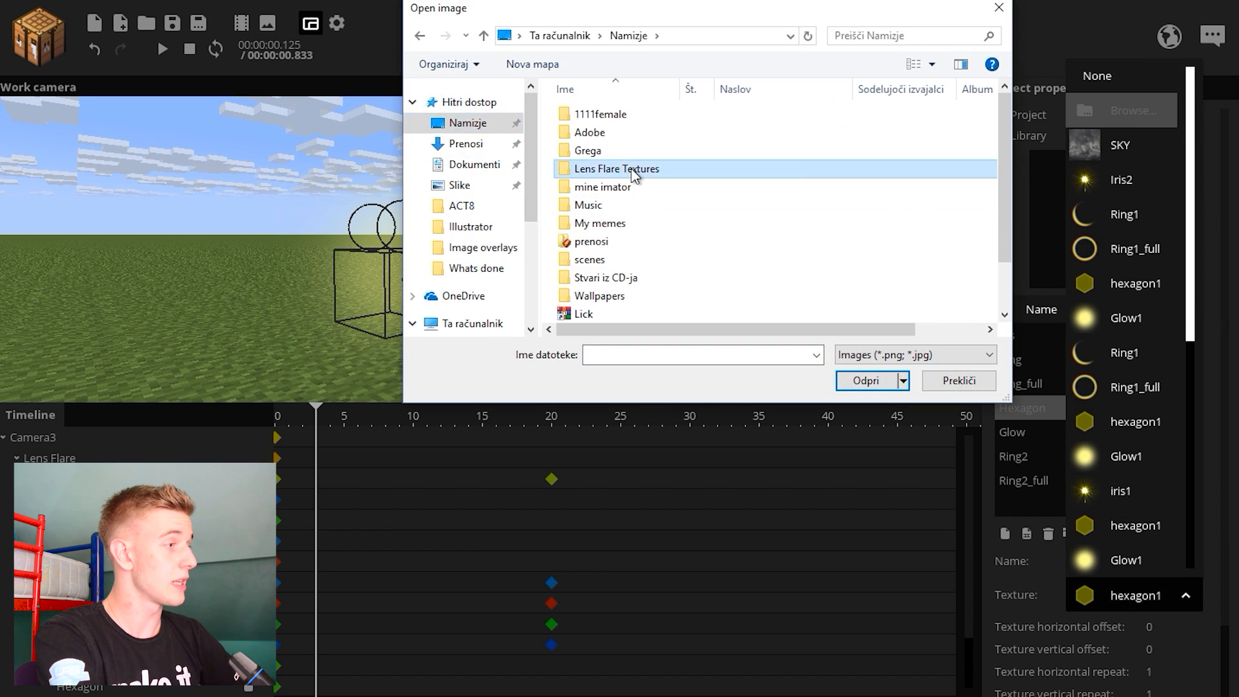
{"action": "double_click", "coordinate": [556, 168]}
{"action": "double_click", "coordinate": [606, 187]}
{"action": "double_click", "coordinate": [612, 158]}
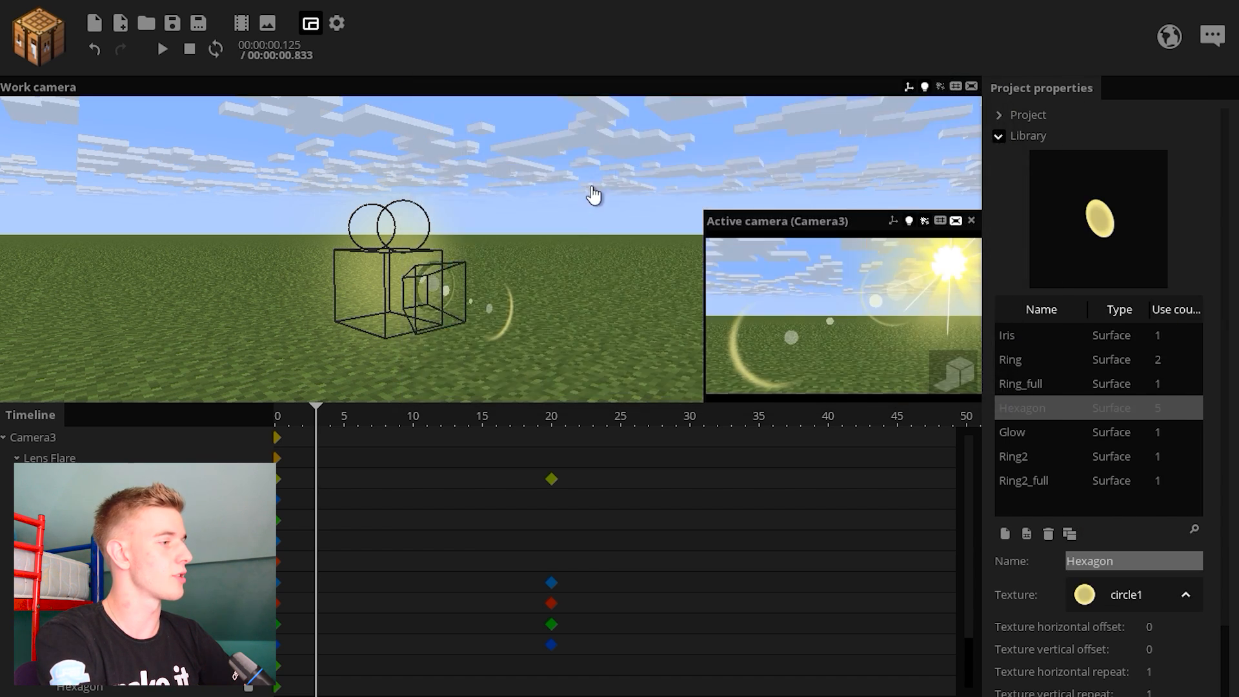
{"action": "left_click_drag", "start_coordinate": [708, 212], "coordinate": [419, 75]}
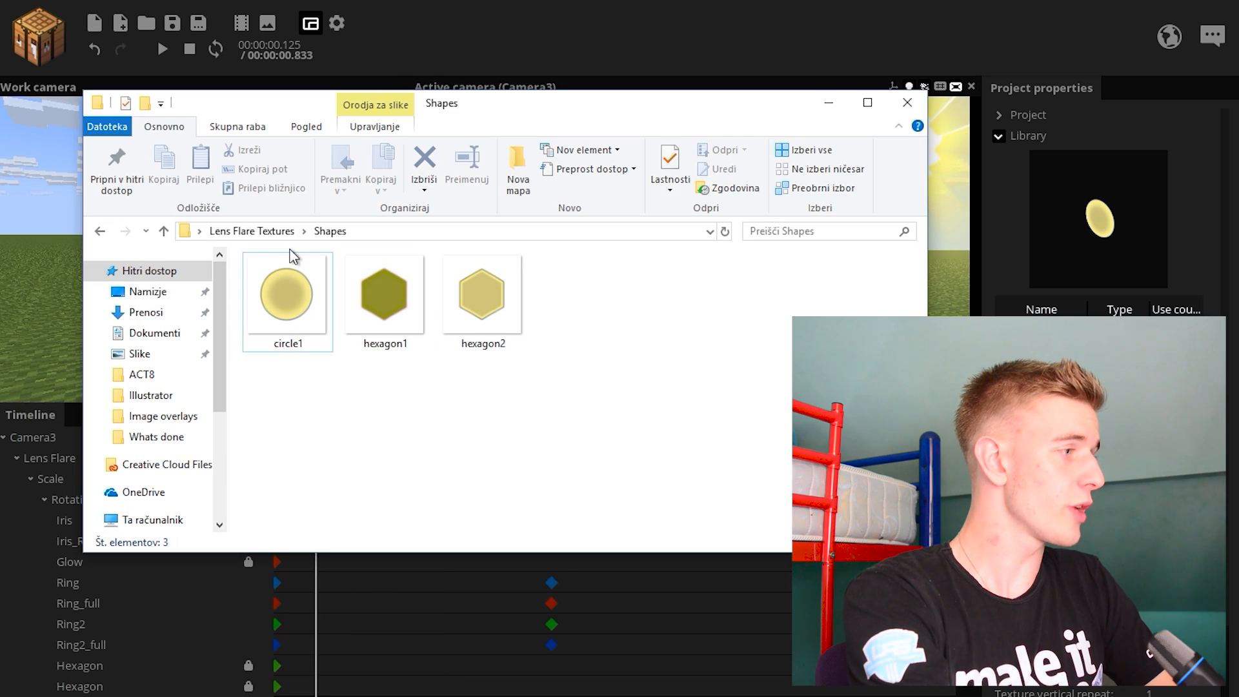
Return to the Lens Flare Textures folder in File Explorer and view the iris images full size one after another
{"action": "left_click", "coordinate": [280, 234]}
{"action": "left_click_drag", "start_coordinate": [287, 432], "coordinate": [328, 284]}
{"action": "left_click_drag", "start_coordinate": [279, 387], "coordinate": [330, 271]}
{"action": "left_click", "coordinate": [319, 348]}
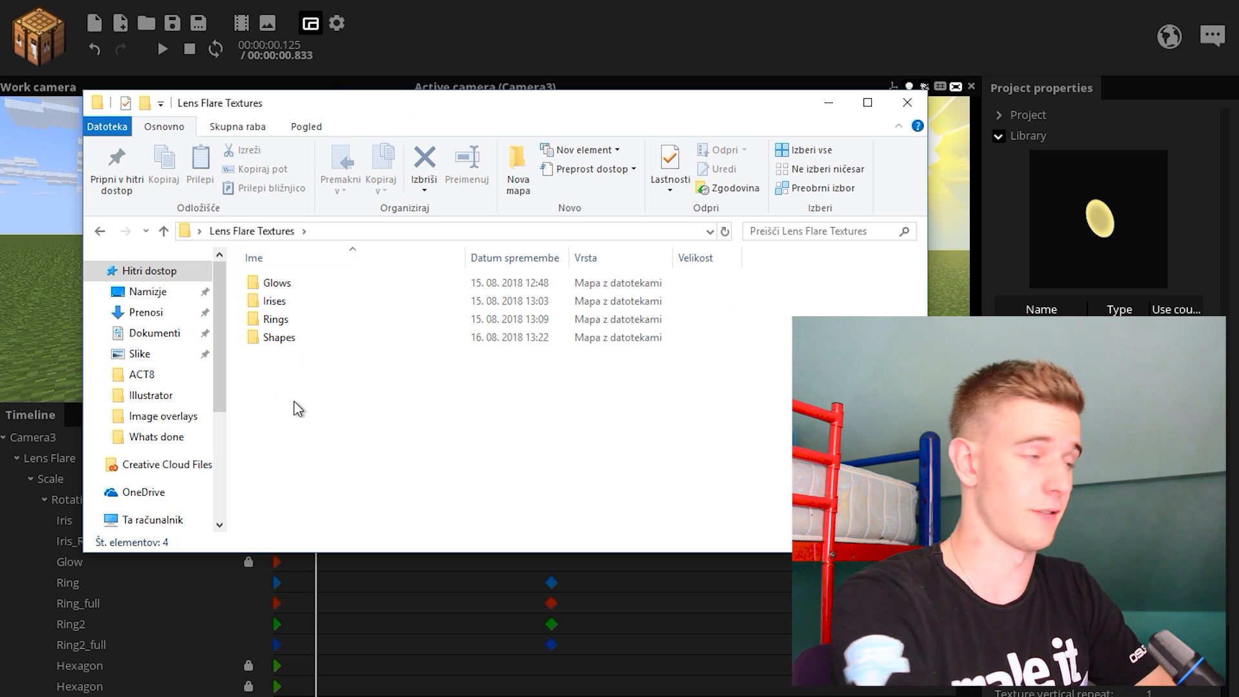
{"action": "double_click", "coordinate": [293, 301]}
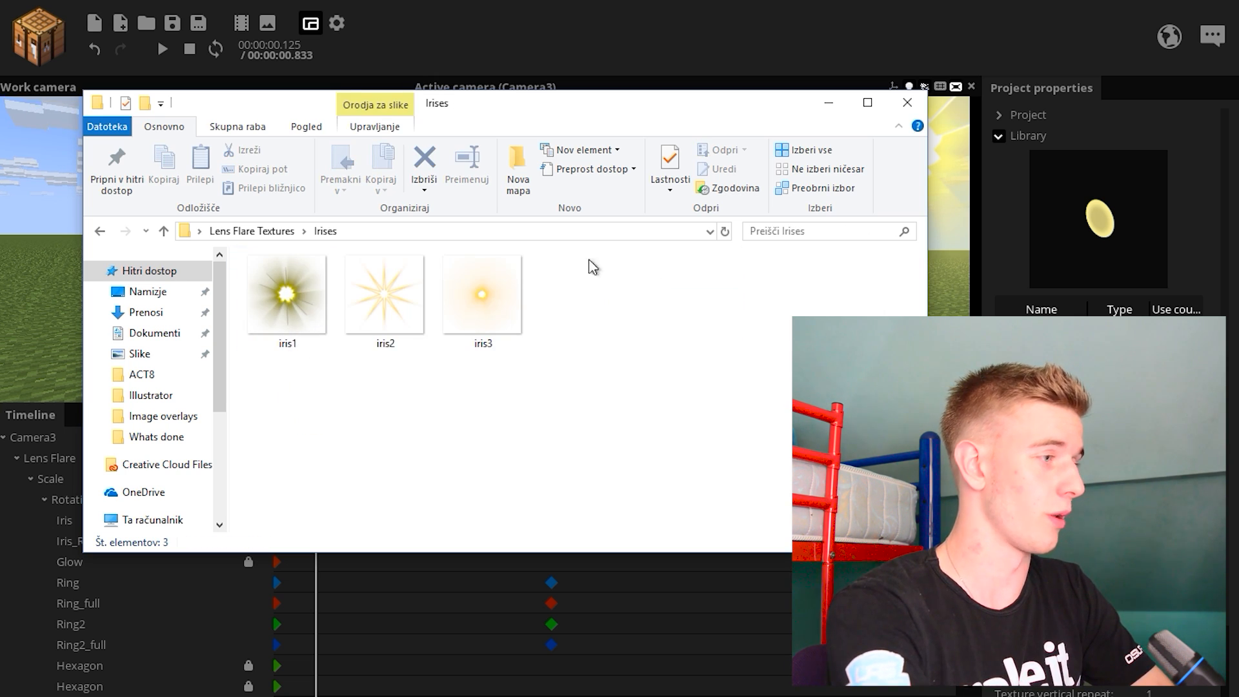
{"action": "double_click", "coordinate": [488, 303]}
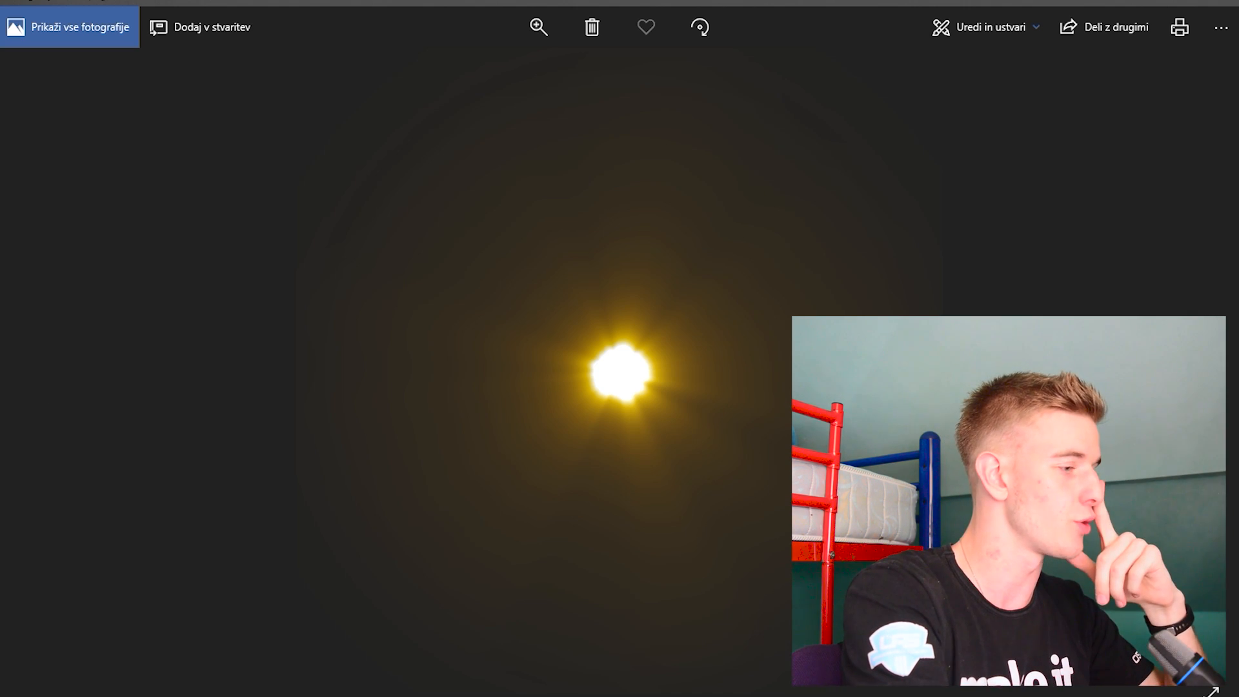
{"action": "key", "text": "Right"}
{"action": "key", "text": "Right"}
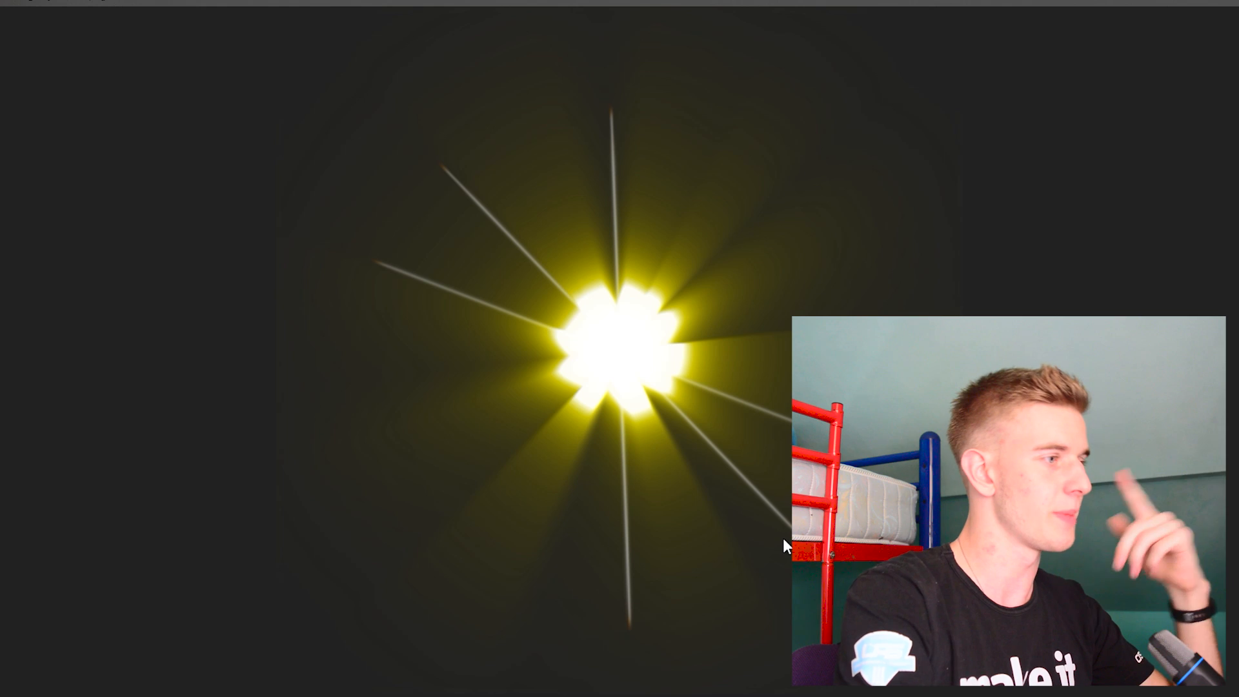
{"action": "key", "text": "Right"}
{"action": "key", "text": "Right"}
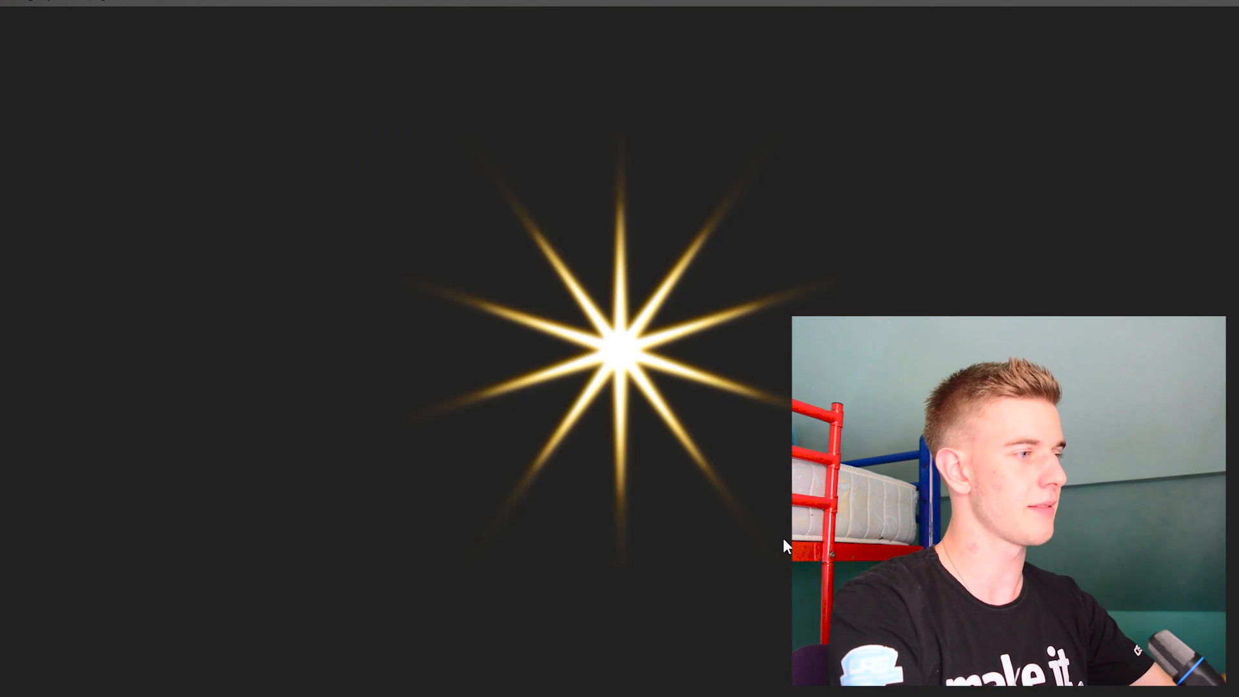
{"action": "key", "text": "alt+F4"}
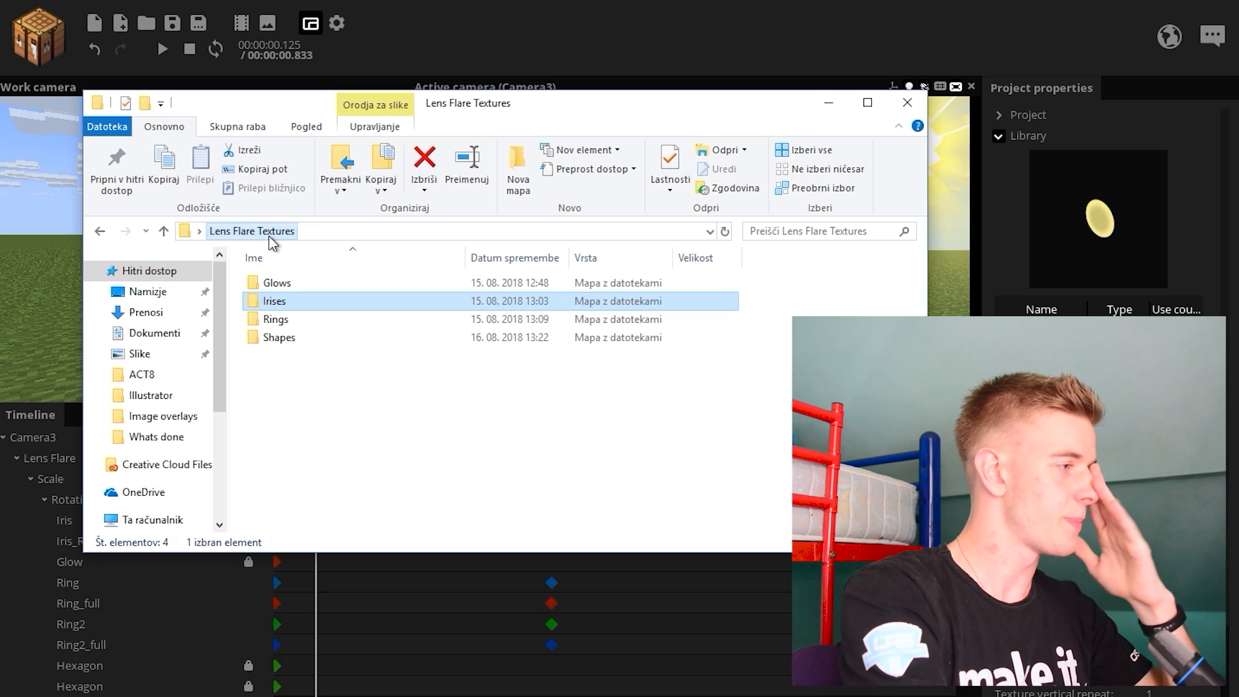
Open the Rings subfolder and view its ring images full size, starting with Ring1
{"action": "double_click", "coordinate": [318, 323]}
{"action": "double_click", "coordinate": [292, 303]}
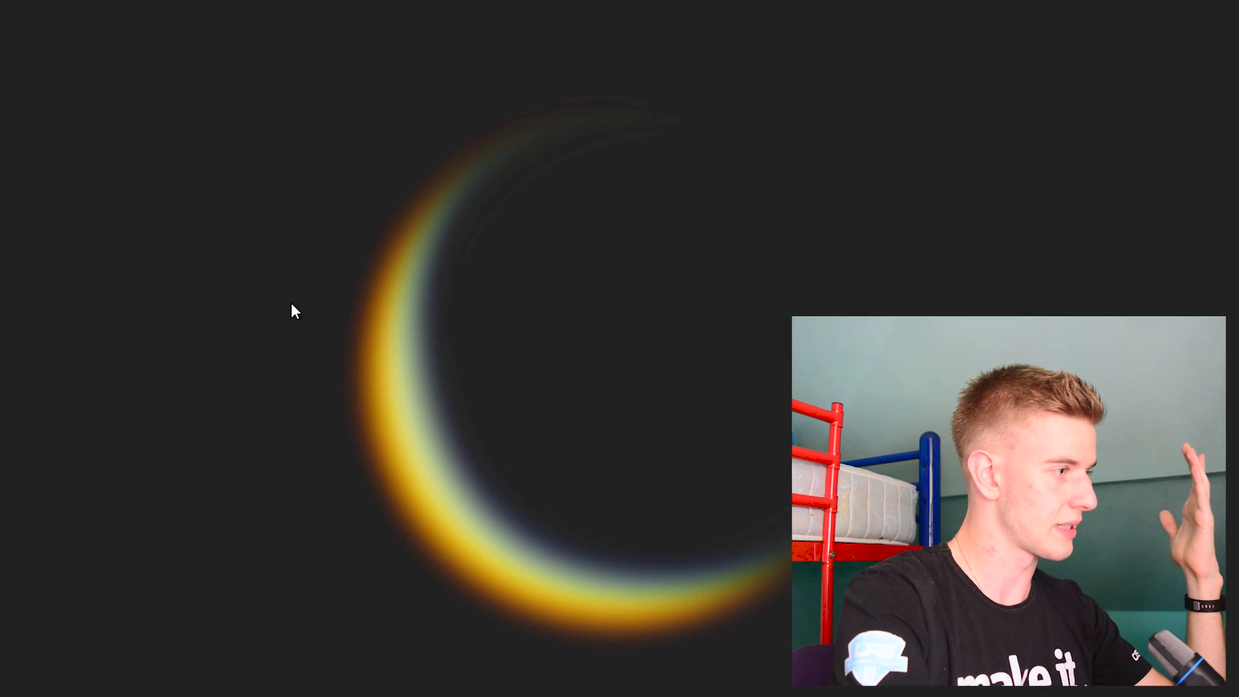
{"action": "key", "text": "Right"}
{"action": "key", "text": "Right"}
{"action": "key", "text": "Right"}
{"action": "key", "text": "Right"}
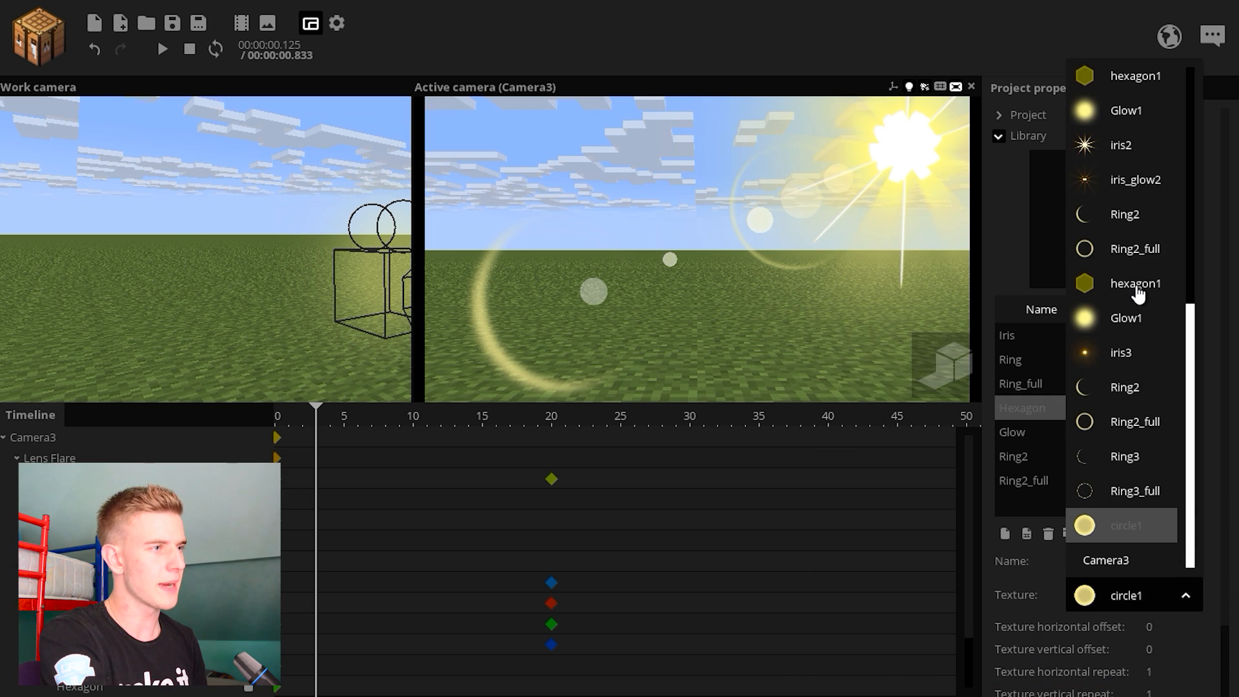
Set the Hexagon surface's texture back to hexagon1 in Mine-imator and make the active camera preview smaller
{"action": "left_click", "coordinate": [1159, 283]}
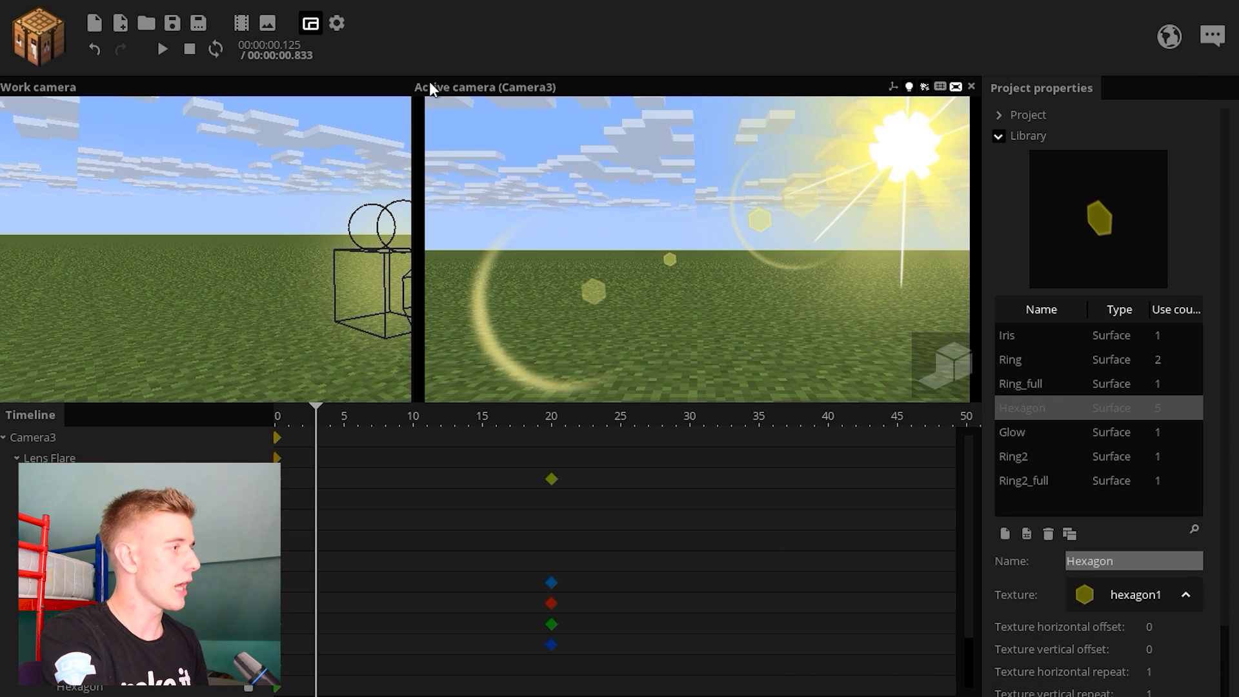
{"action": "left_click_drag", "start_coordinate": [418, 86], "coordinate": [620, 200]}
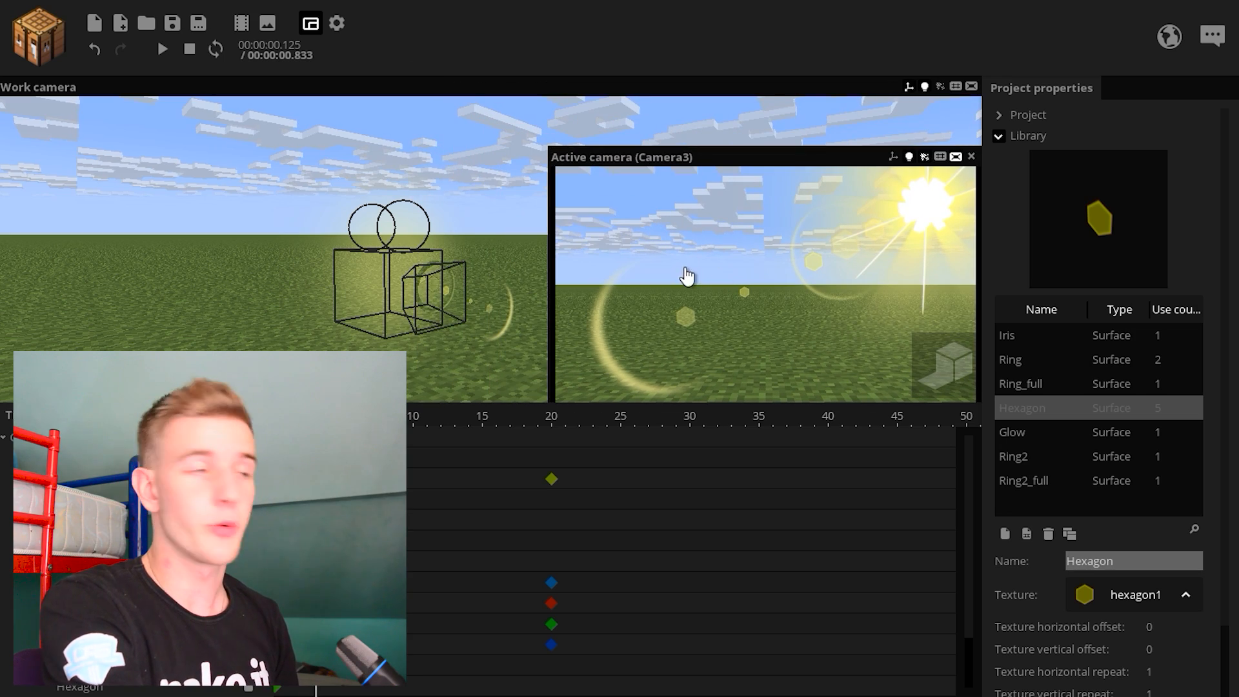
{"action": "left_click", "coordinate": [707, 310]}
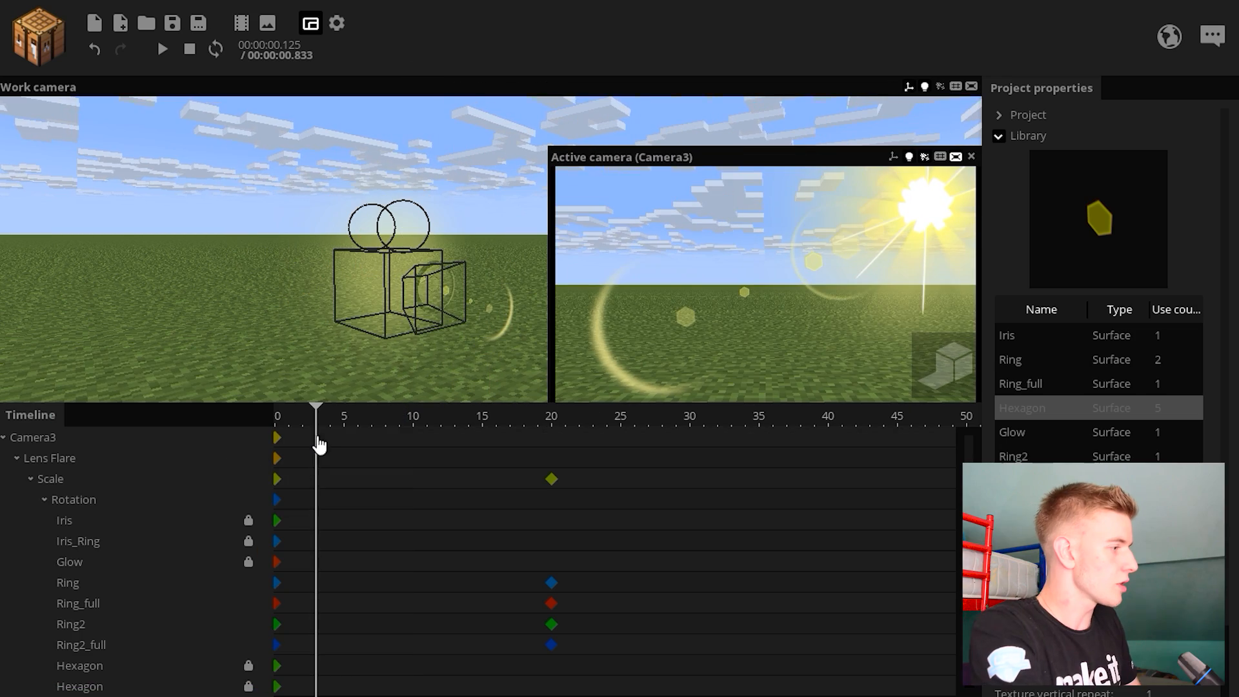
Try rotating Camera3 at frame 8 to see the flare move, undo the change and deselect the camera
{"action": "left_click", "coordinate": [388, 437]}
{"action": "left_click_drag", "start_coordinate": [451, 314], "coordinate": [426, 345]}
{"action": "key", "text": "ctrl+z"}
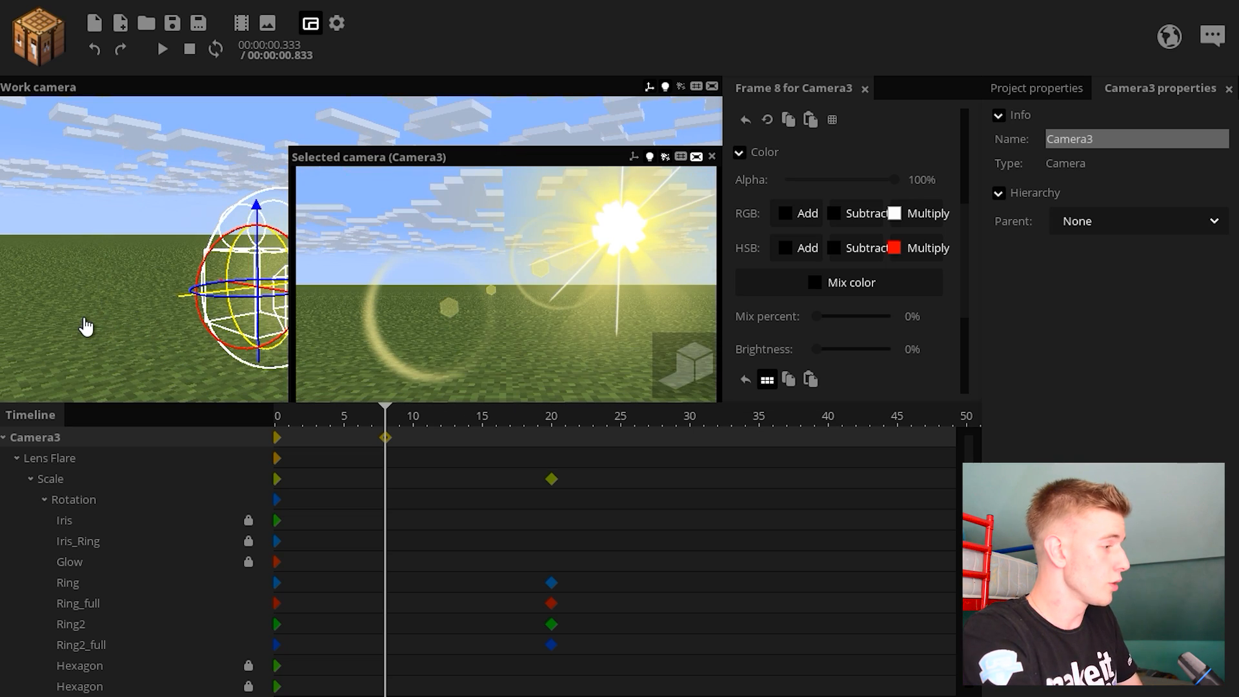
{"action": "left_click", "coordinate": [83, 327]}
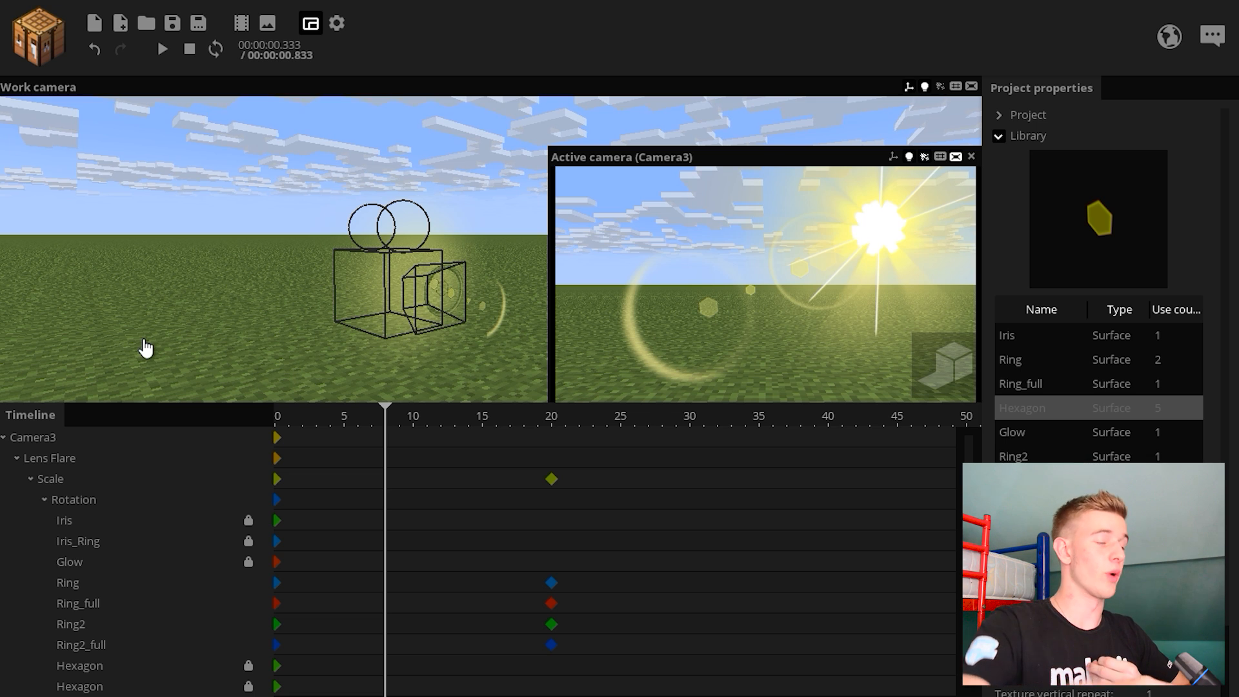
Delete the Scale and ring keyframes at frame 20 and save the project
{"action": "left_click_drag", "start_coordinate": [526, 458], "coordinate": [534, 658]}
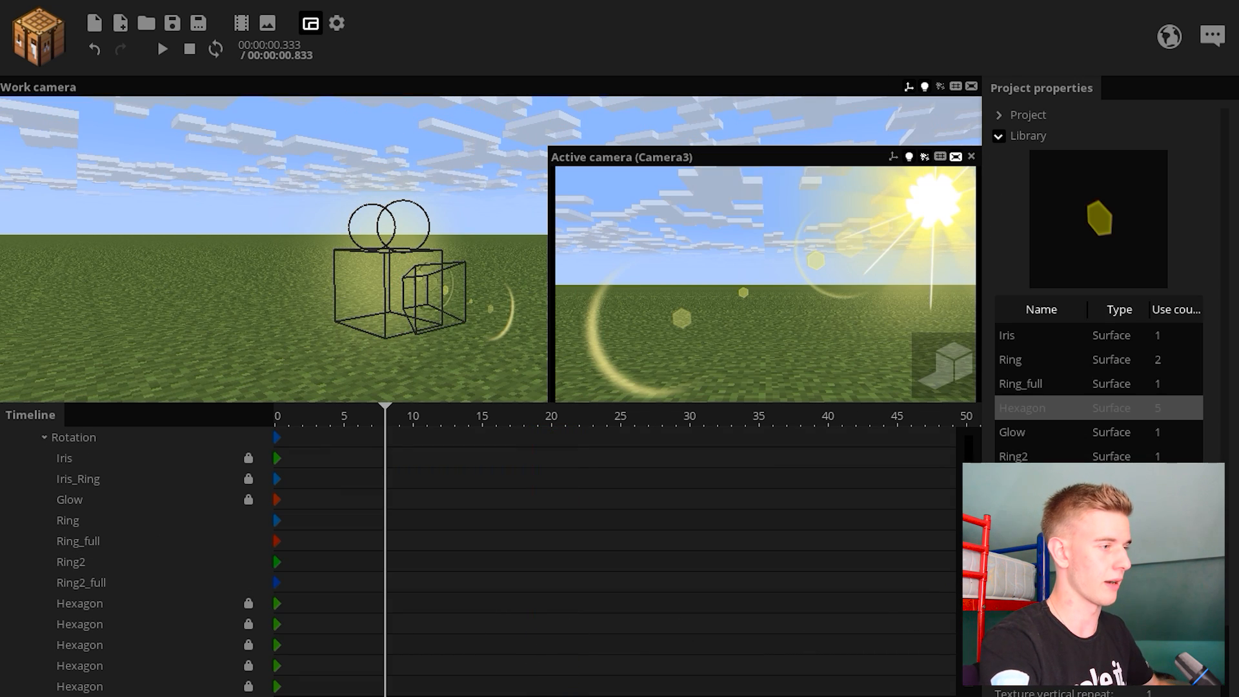
{"action": "left_click", "coordinate": [173, 23]}
Create a new surface without a texture and rename it Ring3 in the library
{"action": "left_click", "coordinate": [28, 8]}
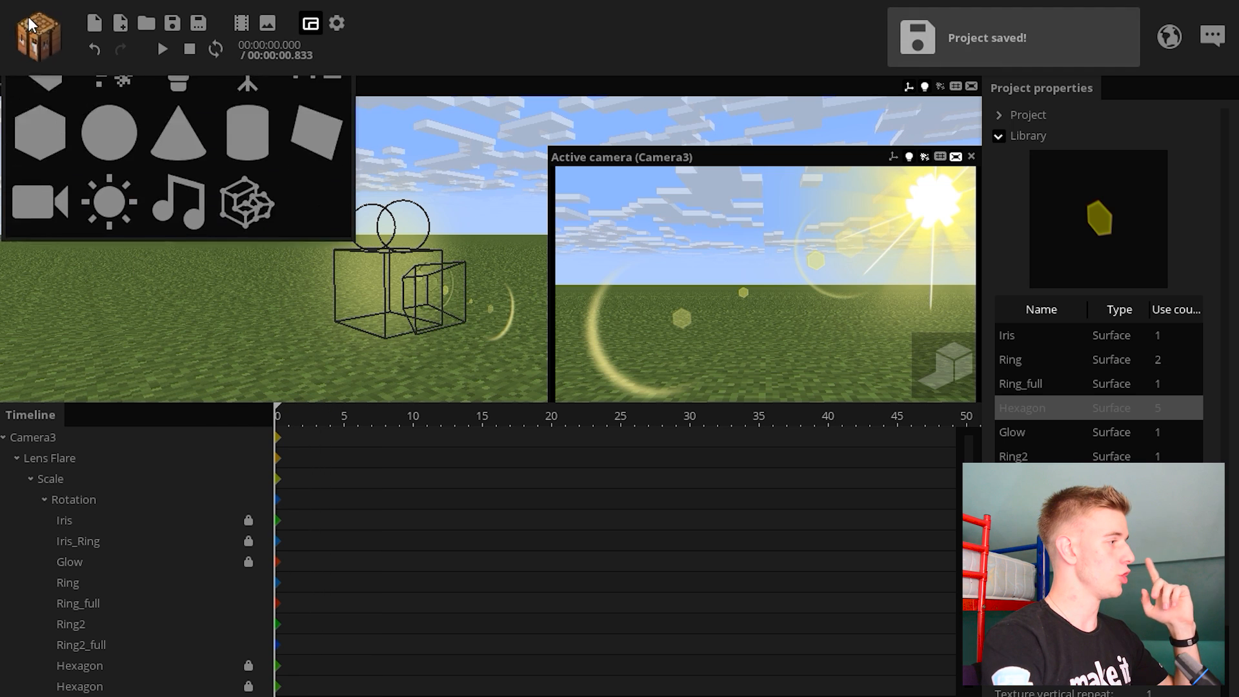
{"action": "left_click", "coordinate": [316, 249]}
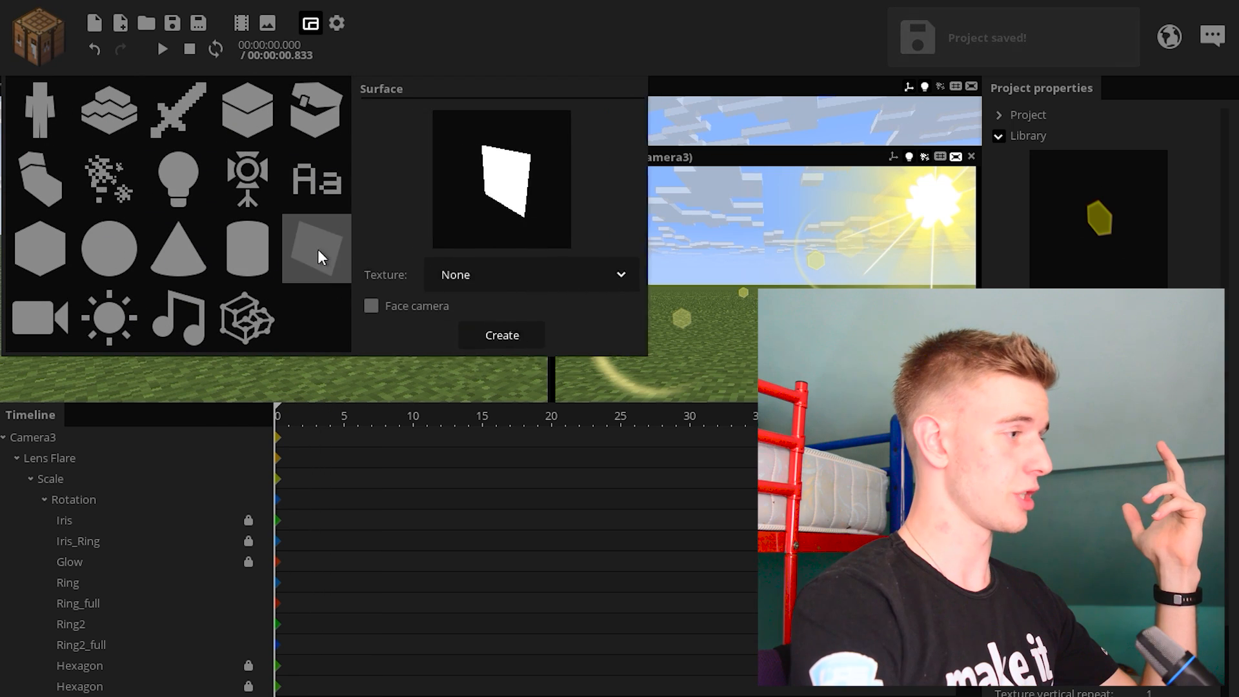
{"action": "left_click", "coordinate": [495, 331]}
{"action": "left_click", "coordinate": [1136, 519]}
{"action": "left_click", "coordinate": [1110, 510]}
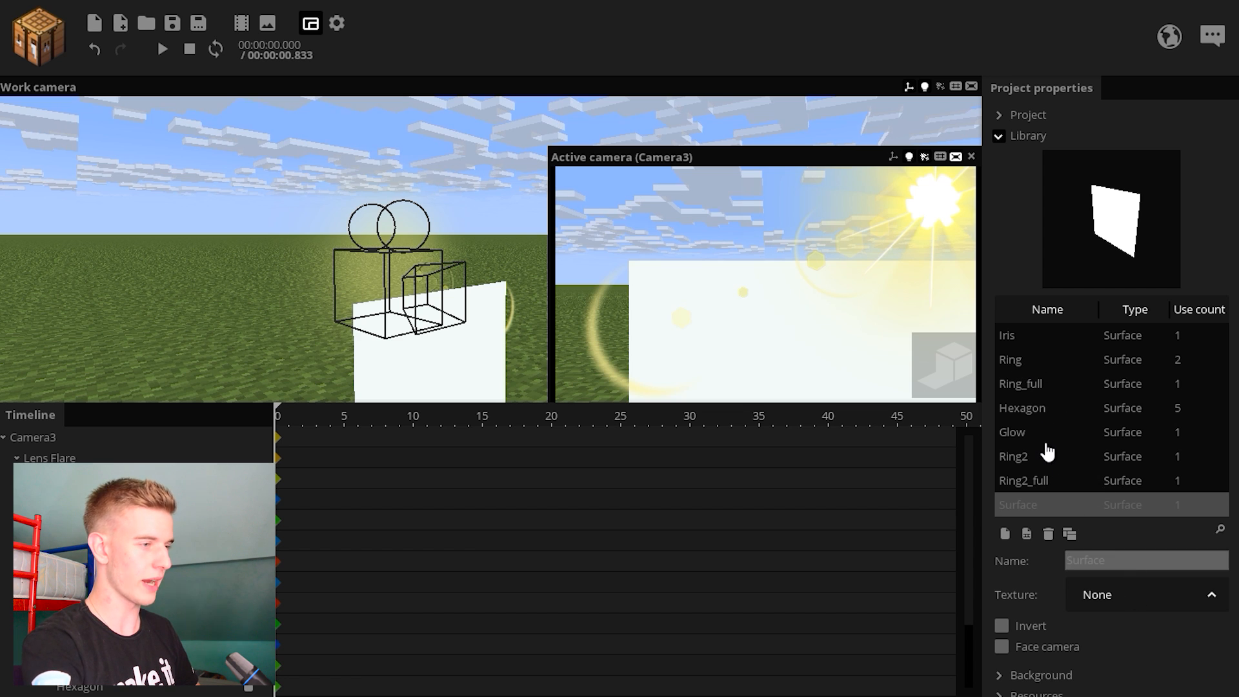
{"action": "type", "text": "Ring3"}
Load Ring1 from the Lens Flare Textures Rings folder as the Ring3 surface's texture, replacing the existing resource
{"action": "left_click", "coordinate": [1134, 600]}
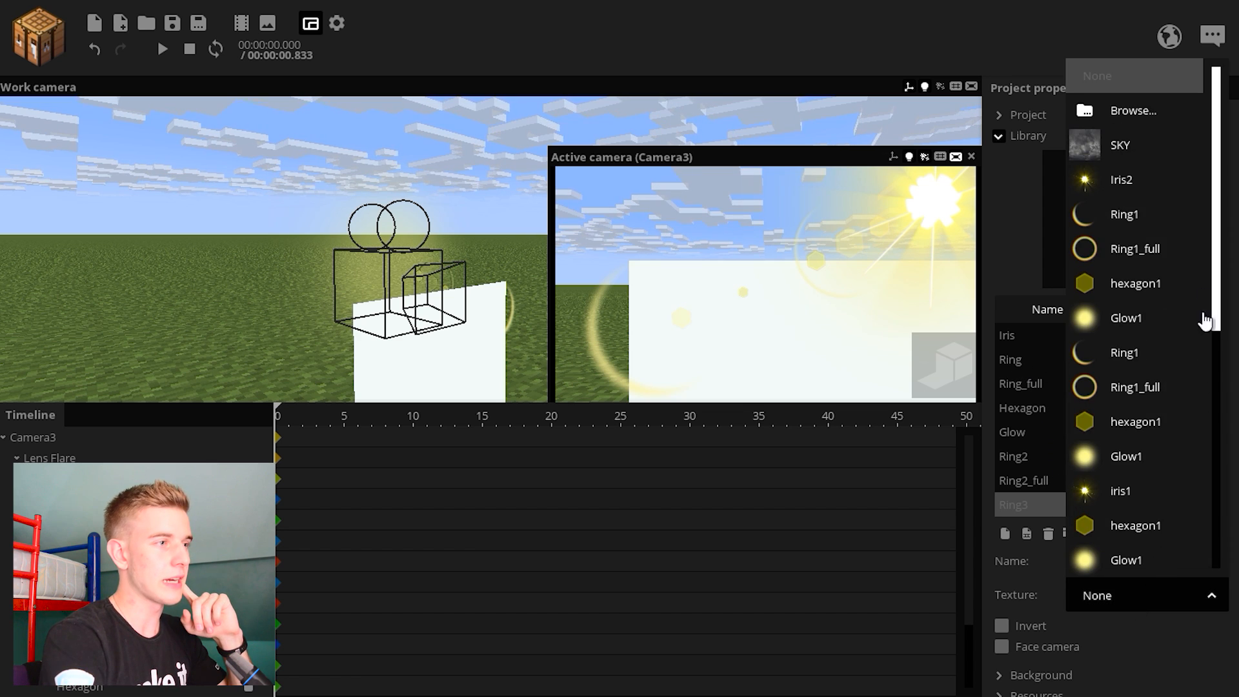
{"action": "left_click", "coordinate": [1136, 111]}
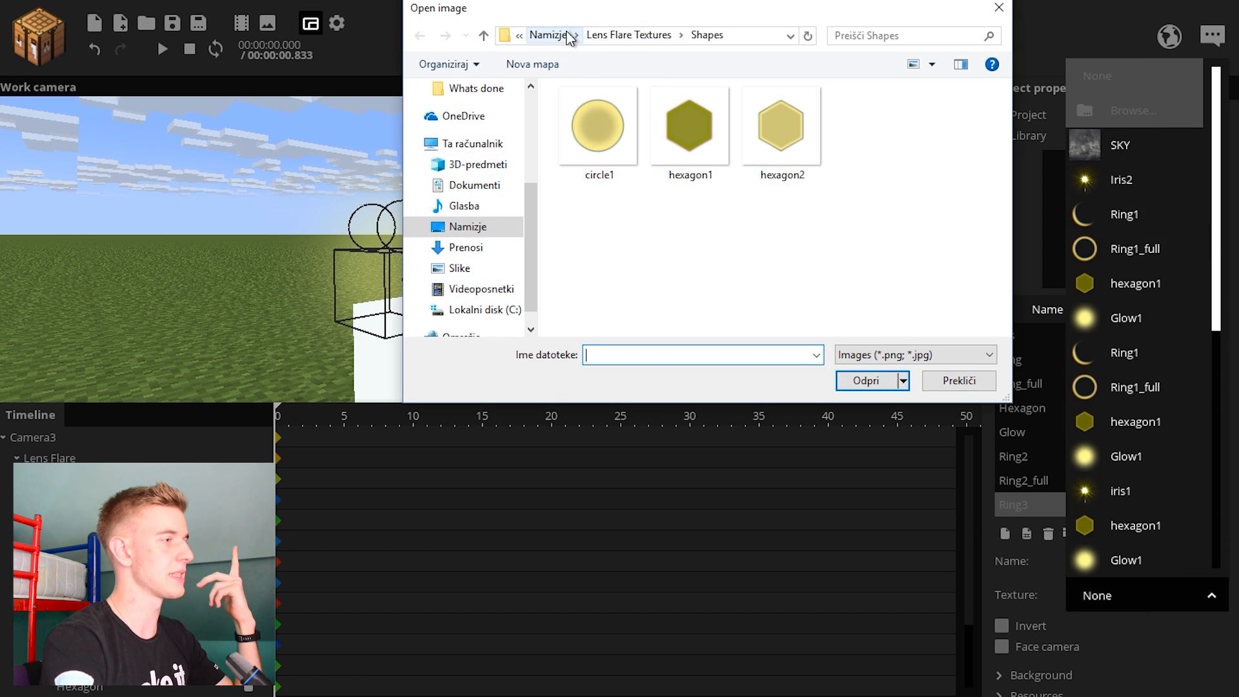
{"action": "left_click", "coordinate": [608, 37]}
{"action": "double_click", "coordinate": [614, 147]}
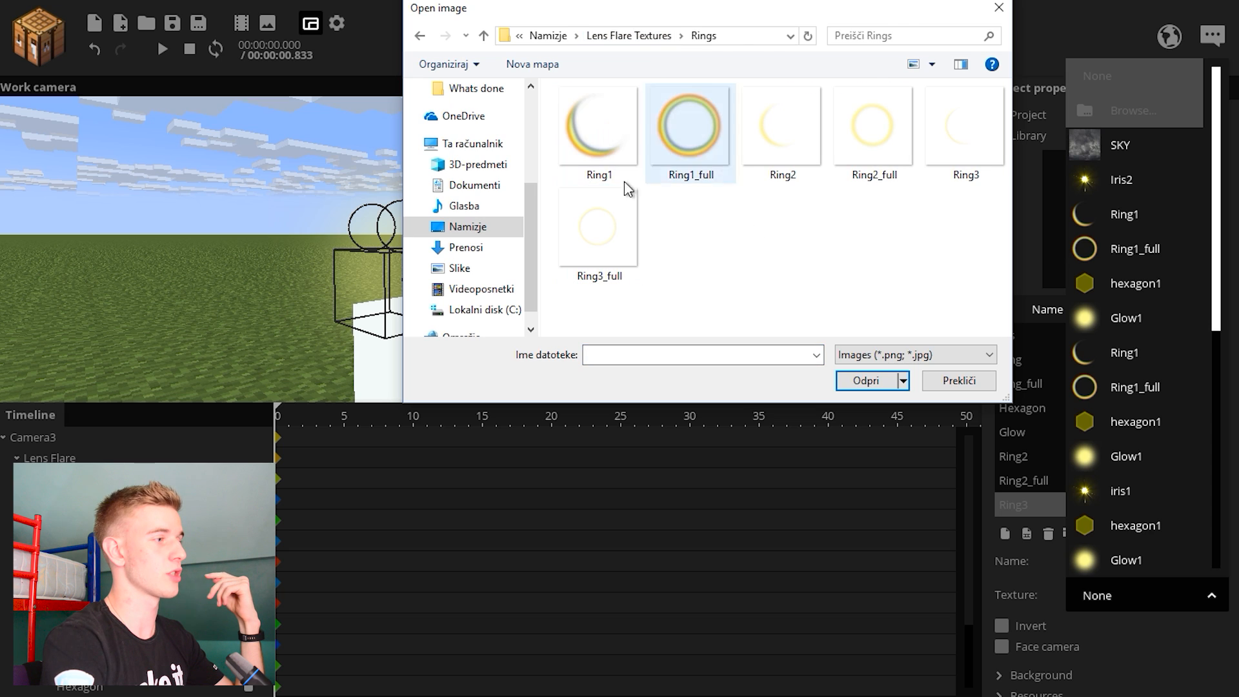
{"action": "double_click", "coordinate": [598, 137]}
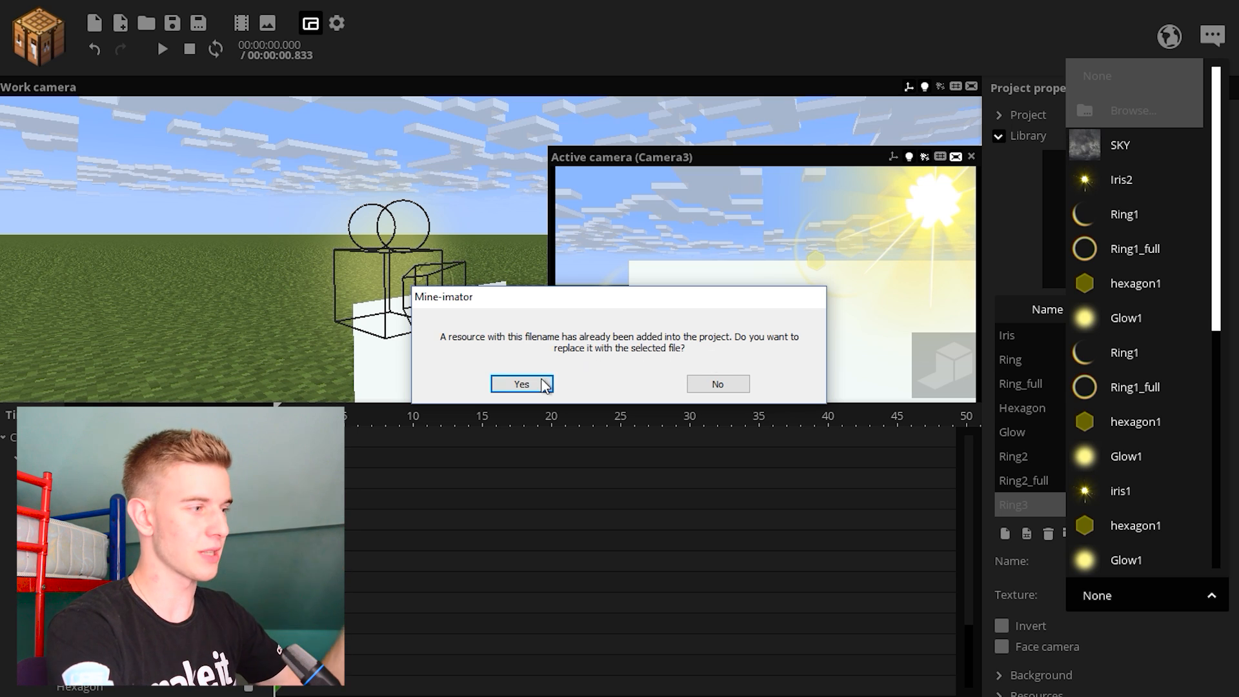
{"action": "left_click", "coordinate": [523, 384]}
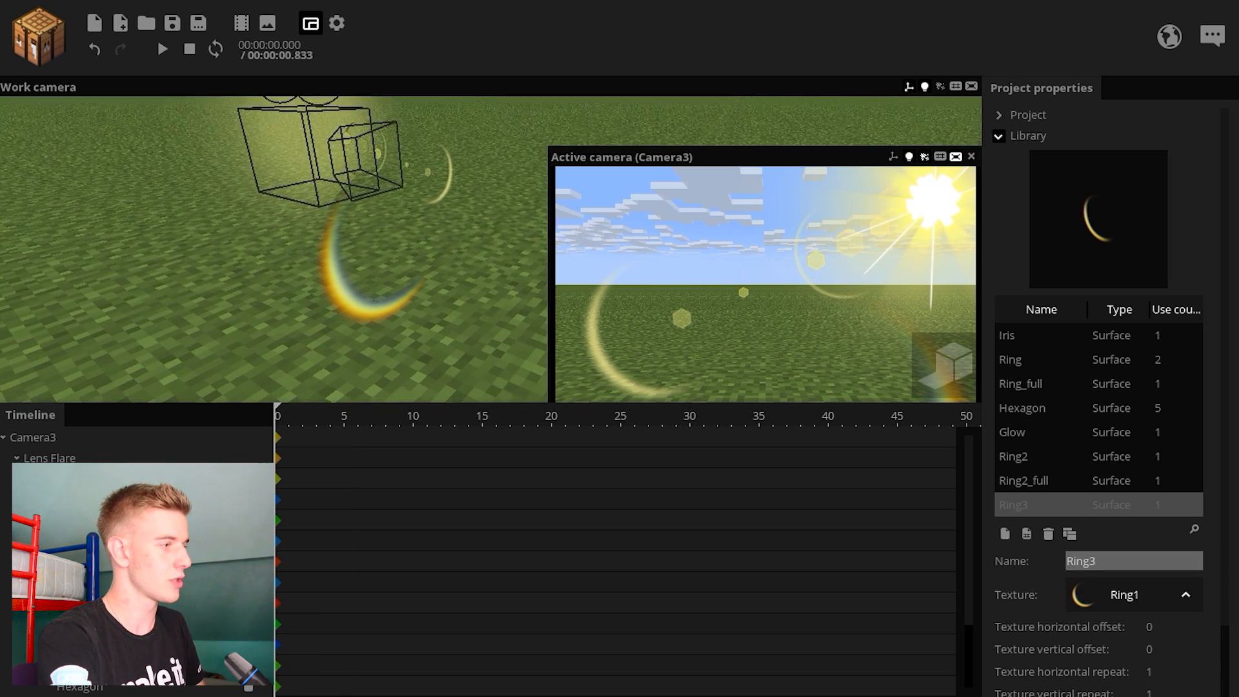
Parent Ring3 to the Rotation folder with Scale inheritance and shadow casting turned off, and set its brightness to 100%
{"action": "left_click_drag", "start_coordinate": [483, 315], "coordinate": [473, 216]}
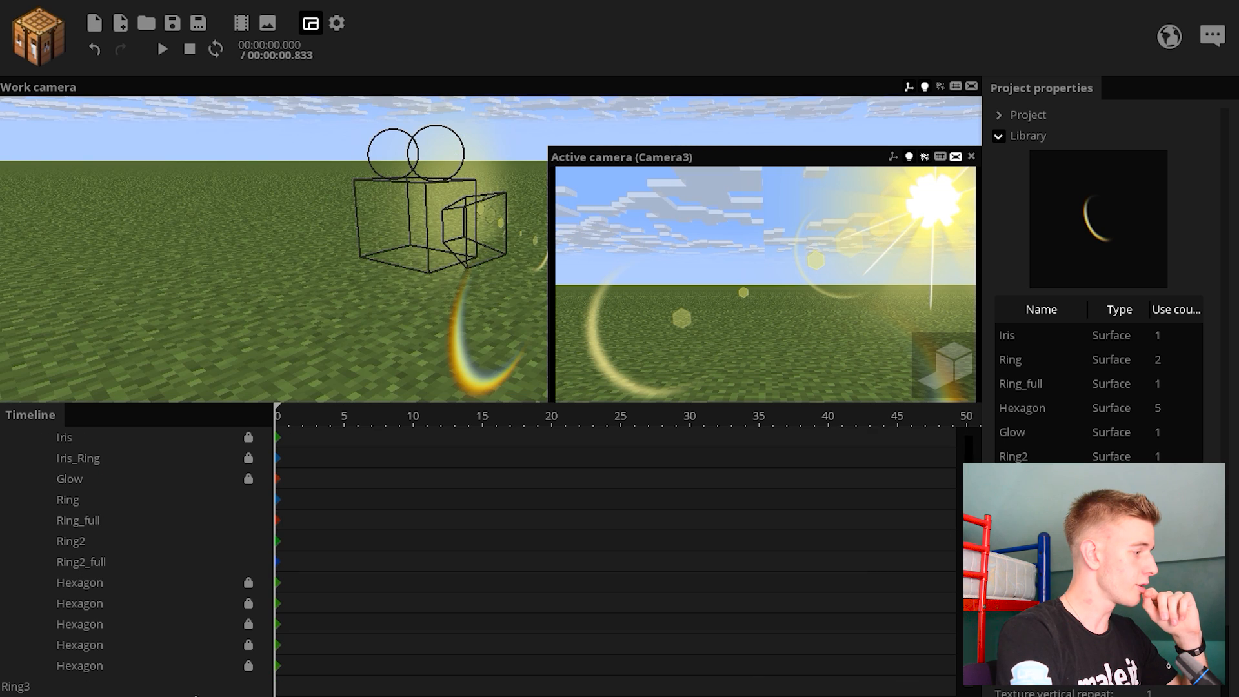
{"action": "left_click_drag", "start_coordinate": [71, 687], "coordinate": [100, 499]}
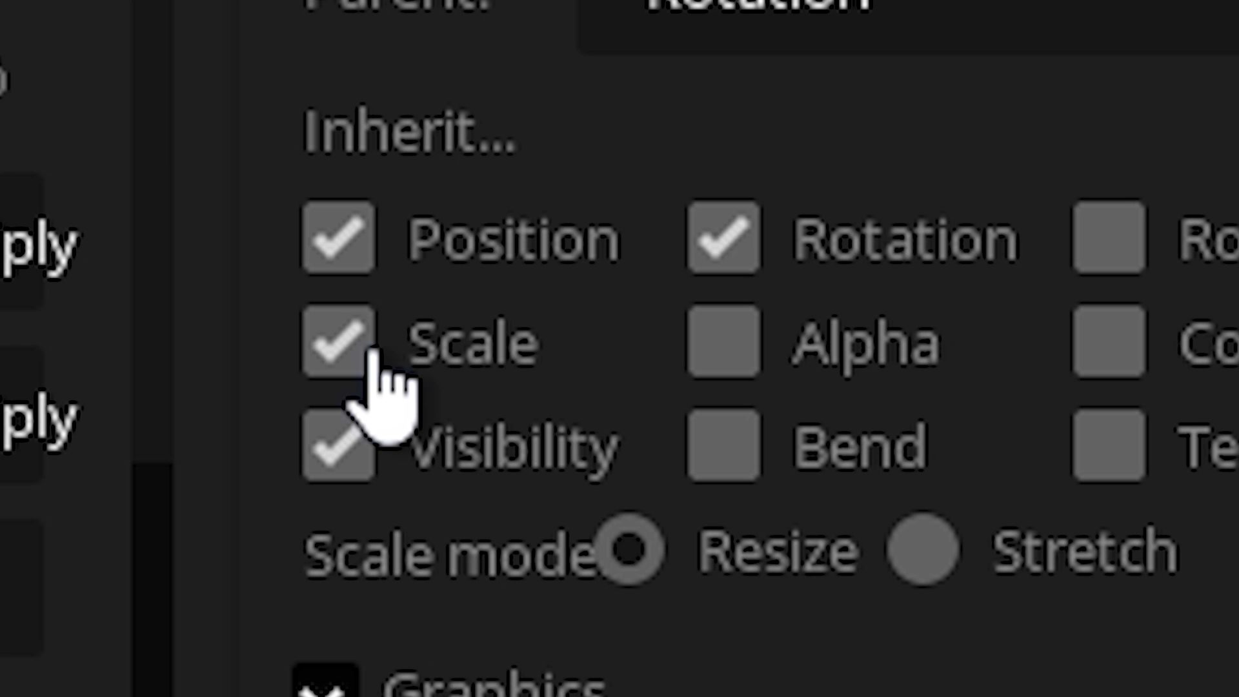
{"action": "left_click", "coordinate": [1004, 314]}
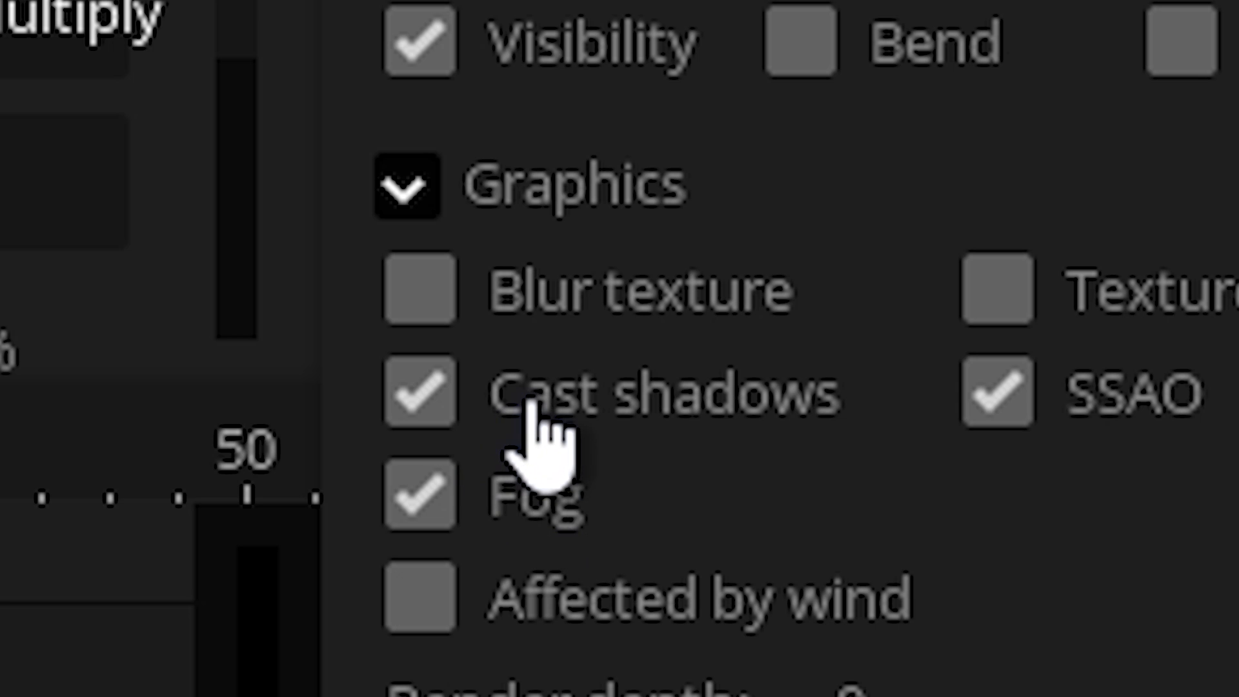
{"action": "left_click", "coordinate": [533, 406]}
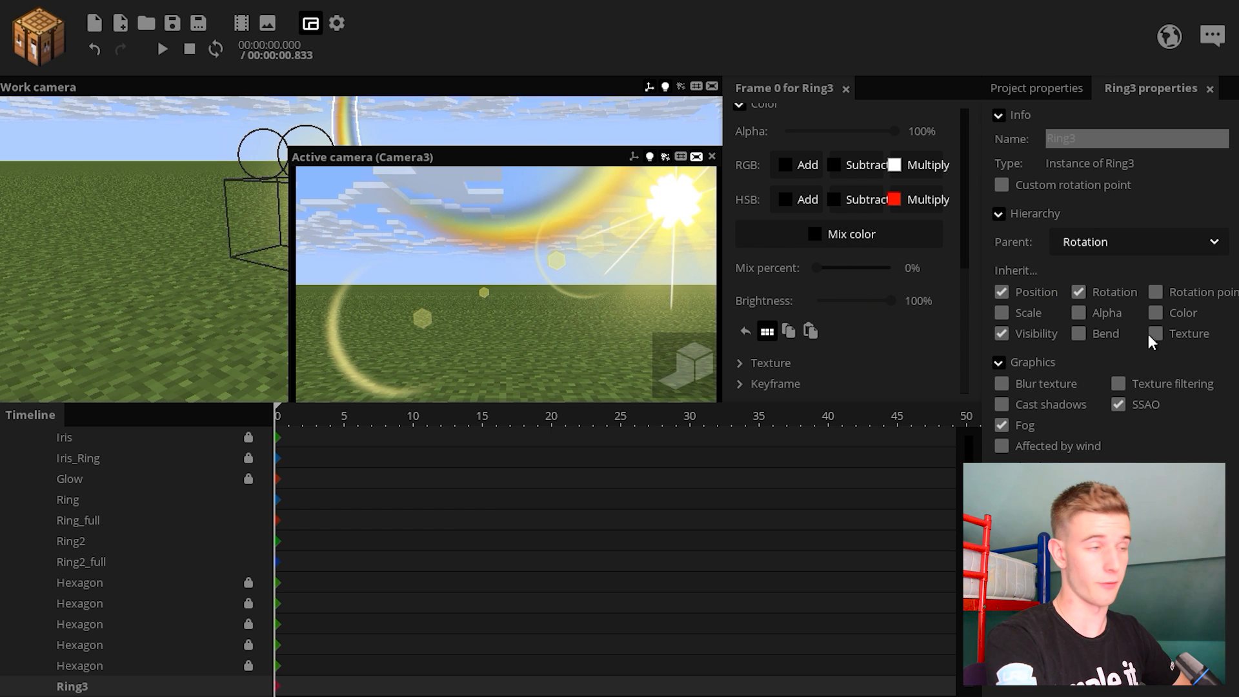
Enable a custom rotation point for Ring3 and set its Y value to 0
{"action": "left_click", "coordinate": [1002, 185]}
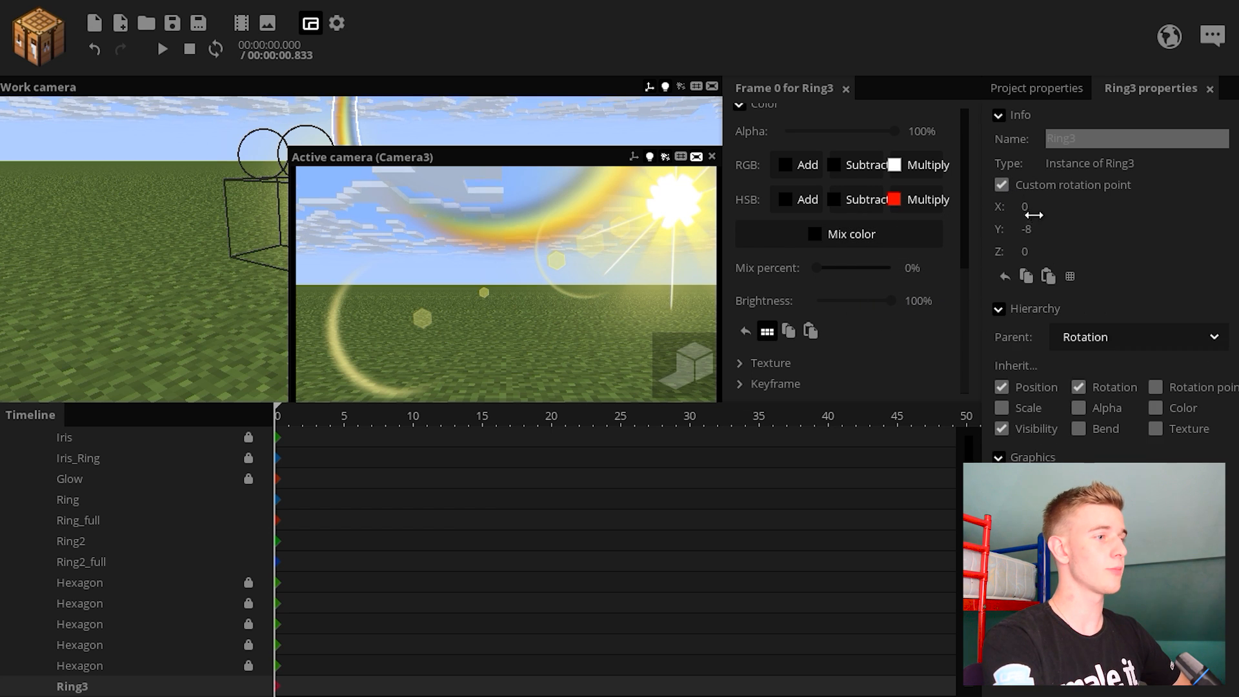
{"action": "type", "text": "0"}
{"action": "key", "text": "Return"}
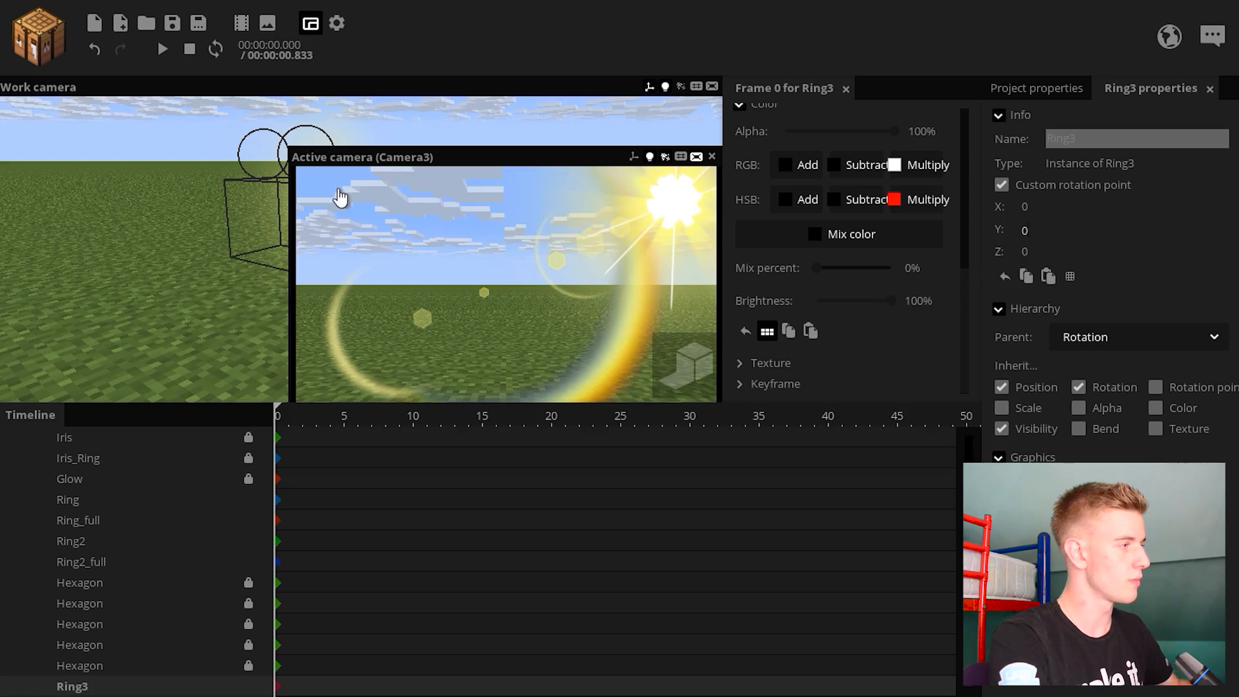
Nudge Ring3's position slightly within the flare and set its render depth to 10
{"action": "left_click_drag", "start_coordinate": [305, 161], "coordinate": [487, 247]}
{"action": "right_click_drag", "start_coordinate": [513, 217], "coordinate": [570, 176]}
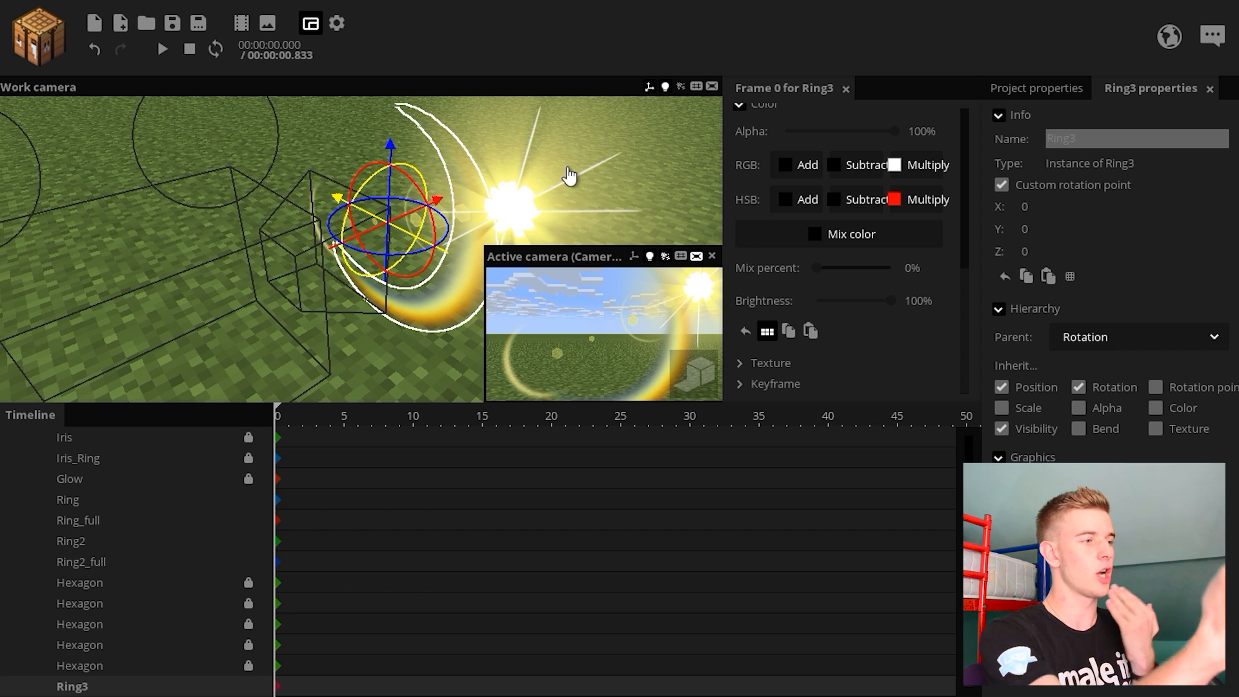
{"action": "right_click_drag", "start_coordinate": [575, 172], "coordinate": [445, 207]}
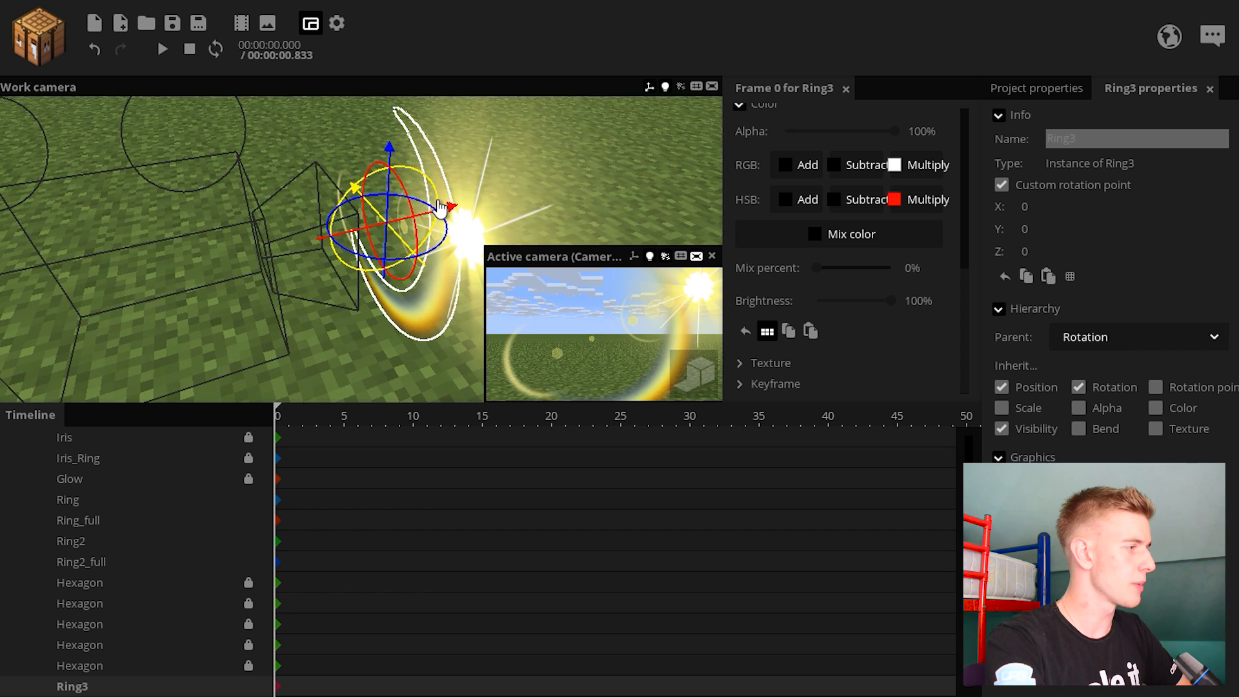
{"action": "left_click_drag", "start_coordinate": [402, 224], "coordinate": [391, 229]}
{"action": "left_click_drag", "start_coordinate": [1088, 565], "coordinate": [1170, 568]}
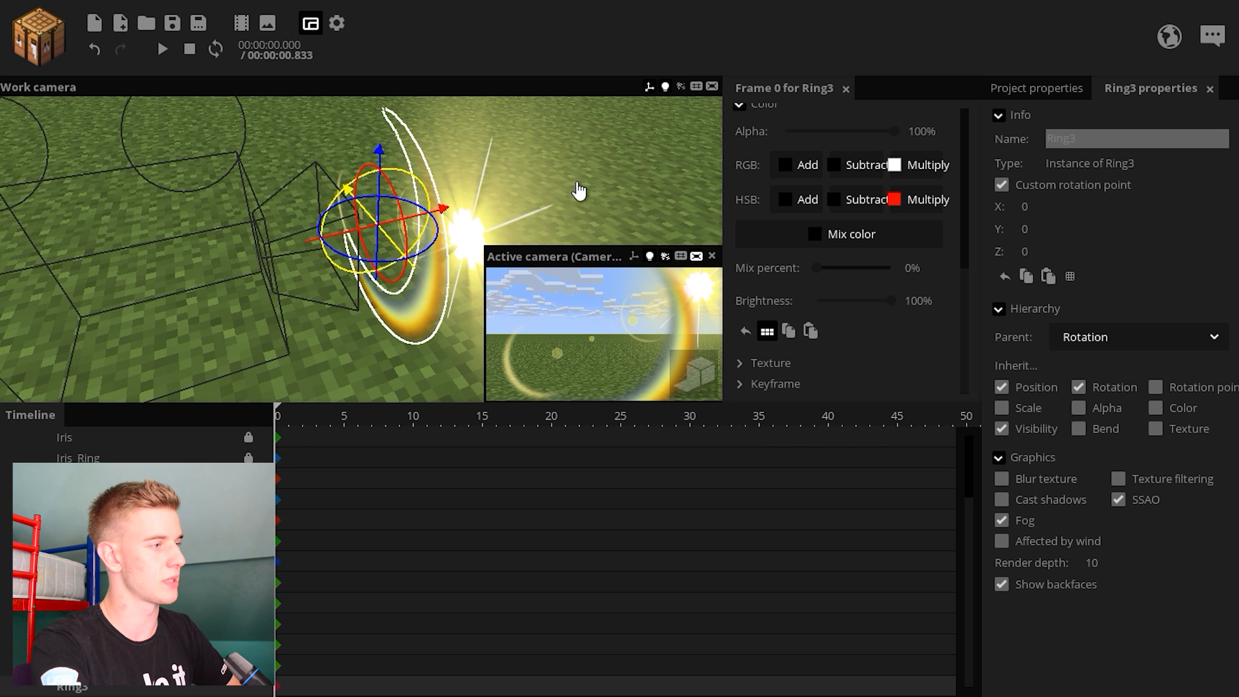
Scale Ring3 to 0.45, rotate it about its Z axis to about 114°, and save the project
{"action": "middle_click_drag", "start_coordinate": [578, 192], "coordinate": [548, 194]}
{"action": "left_click_drag", "start_coordinate": [433, 202], "coordinate": [418, 290]}
{"action": "left_click", "coordinate": [964, 154]}
{"action": "left_click_drag", "start_coordinate": [416, 205], "coordinate": [653, 248]}
{"action": "left_click_drag", "start_coordinate": [781, 332], "coordinate": [745, 333]}
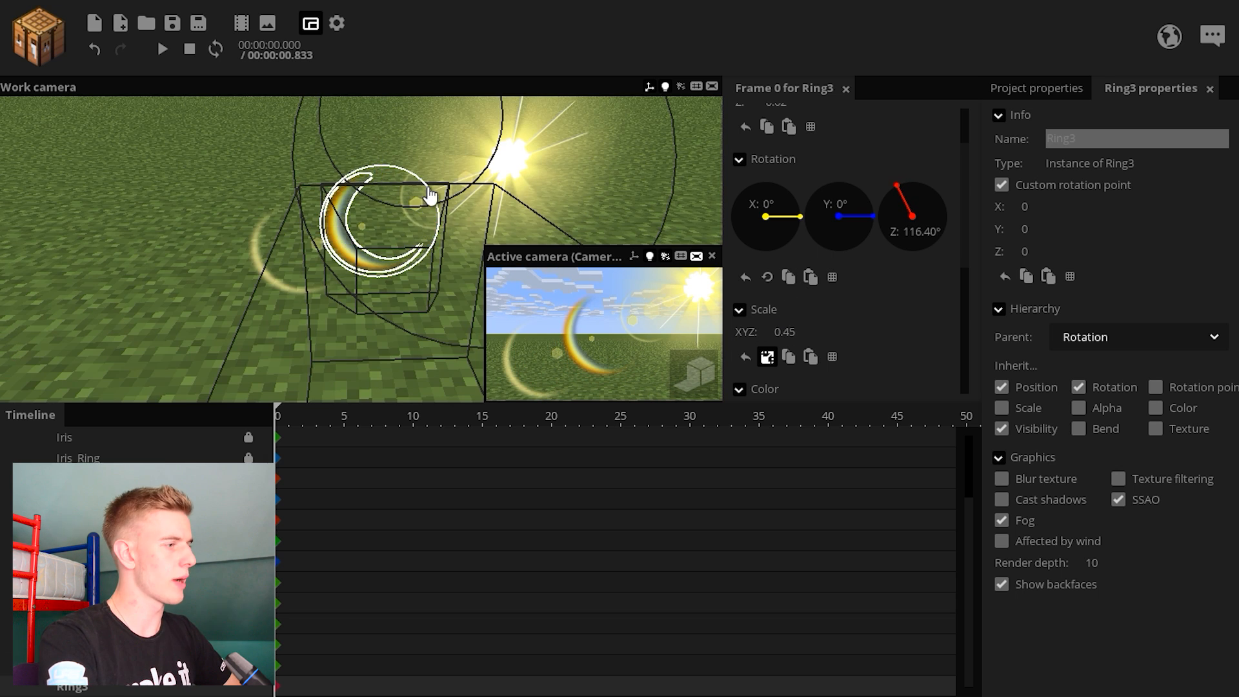
{"action": "left_click_drag", "start_coordinate": [431, 197], "coordinate": [392, 204]}
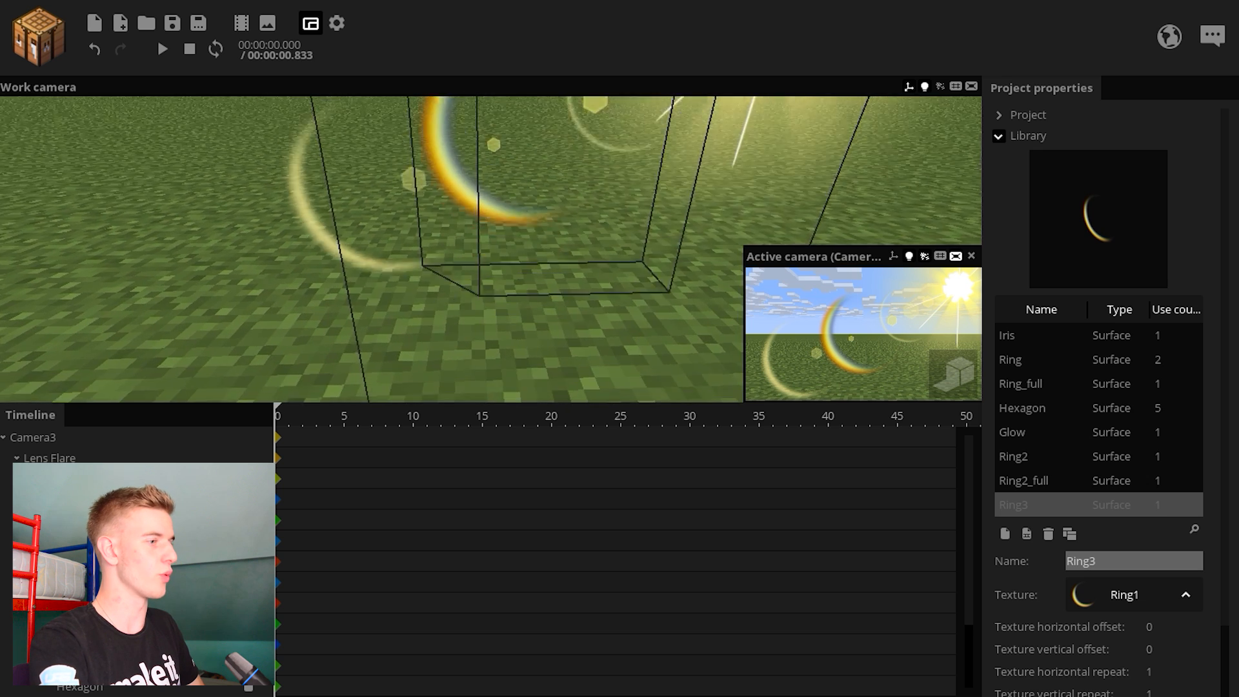
{"action": "key", "text": "ctrl+s"}
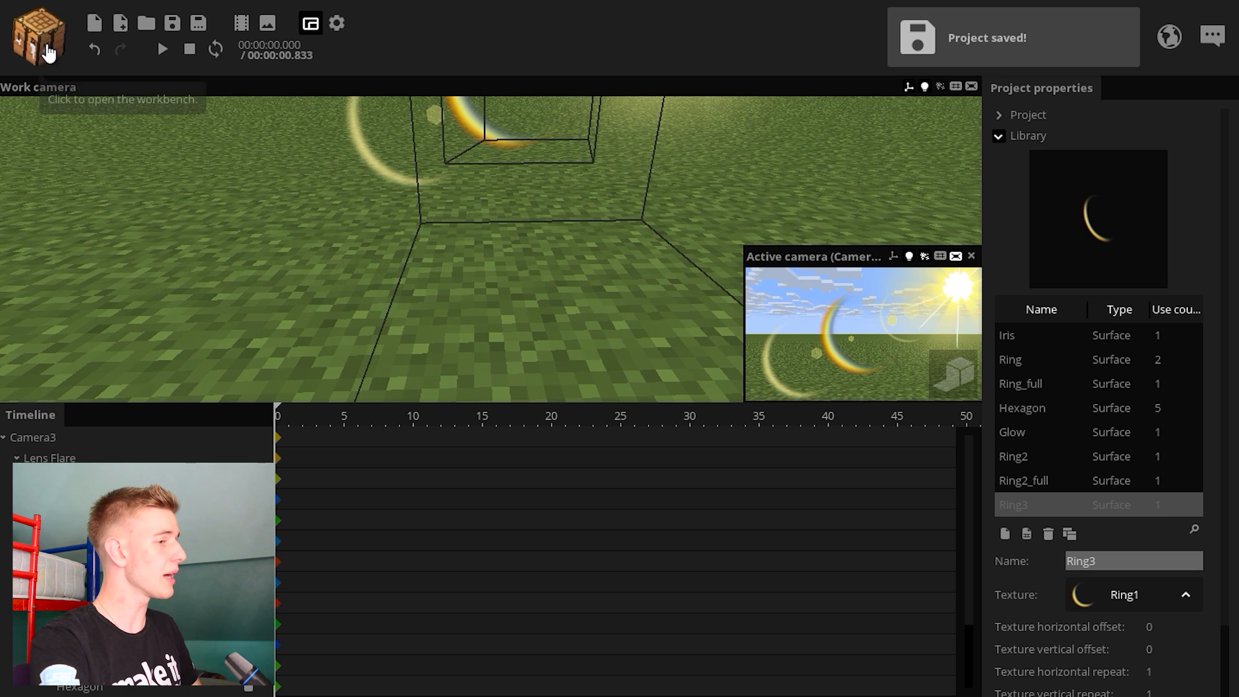
Duplicate the Ring3 surface in the library, rename the copy Ring3_Full and give it the Ring1_full texture
{"action": "left_click", "coordinate": [1069, 535]}
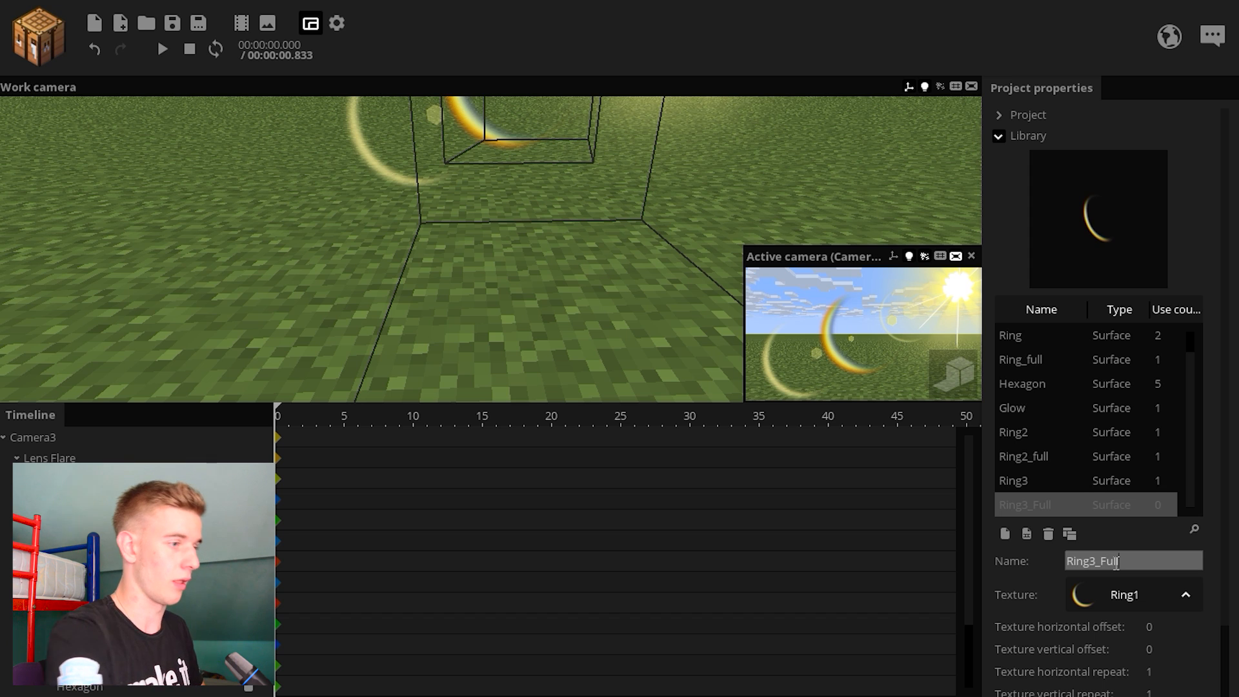
{"action": "left_click", "coordinate": [1126, 595]}
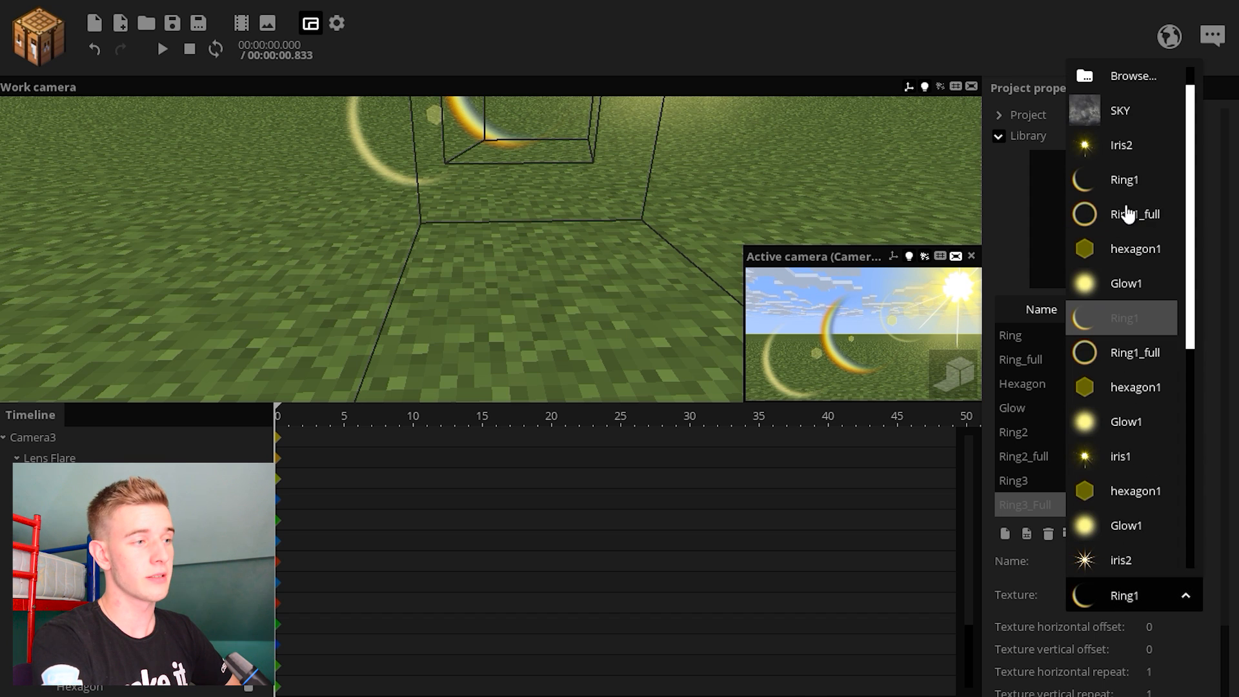
{"action": "left_click", "coordinate": [1109, 219]}
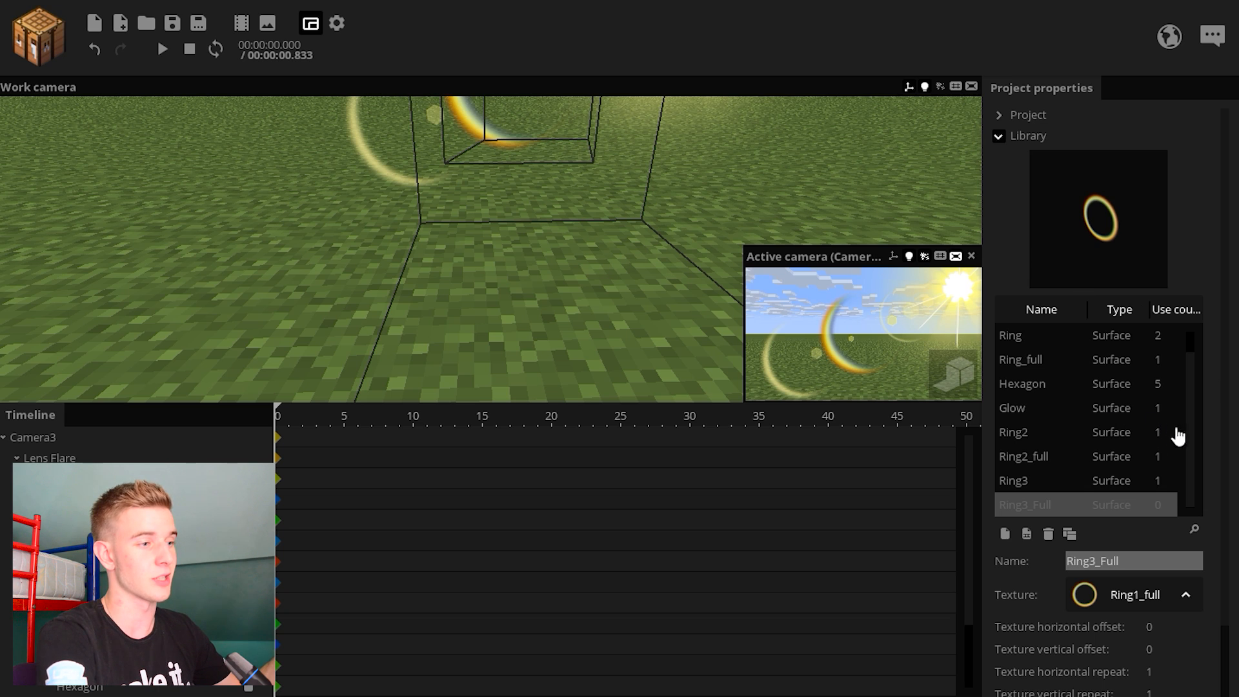
Create an instance of Ring3_Full and parent it to the Rotation folder, above Ring3
{"action": "left_click", "coordinate": [1027, 535]}
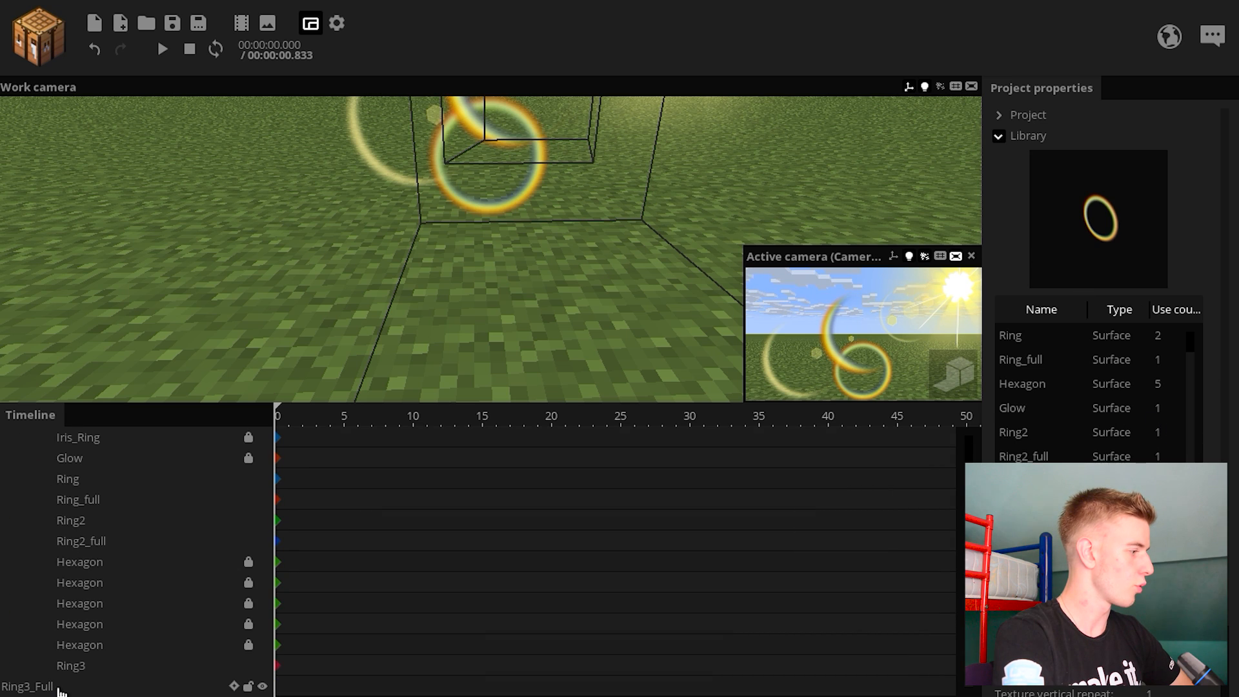
{"action": "left_click_drag", "start_coordinate": [38, 690], "coordinate": [40, 681]}
{"action": "scroll", "coordinate": [6, 548], "scroll_direction": "up", "scroll_amount": 3}
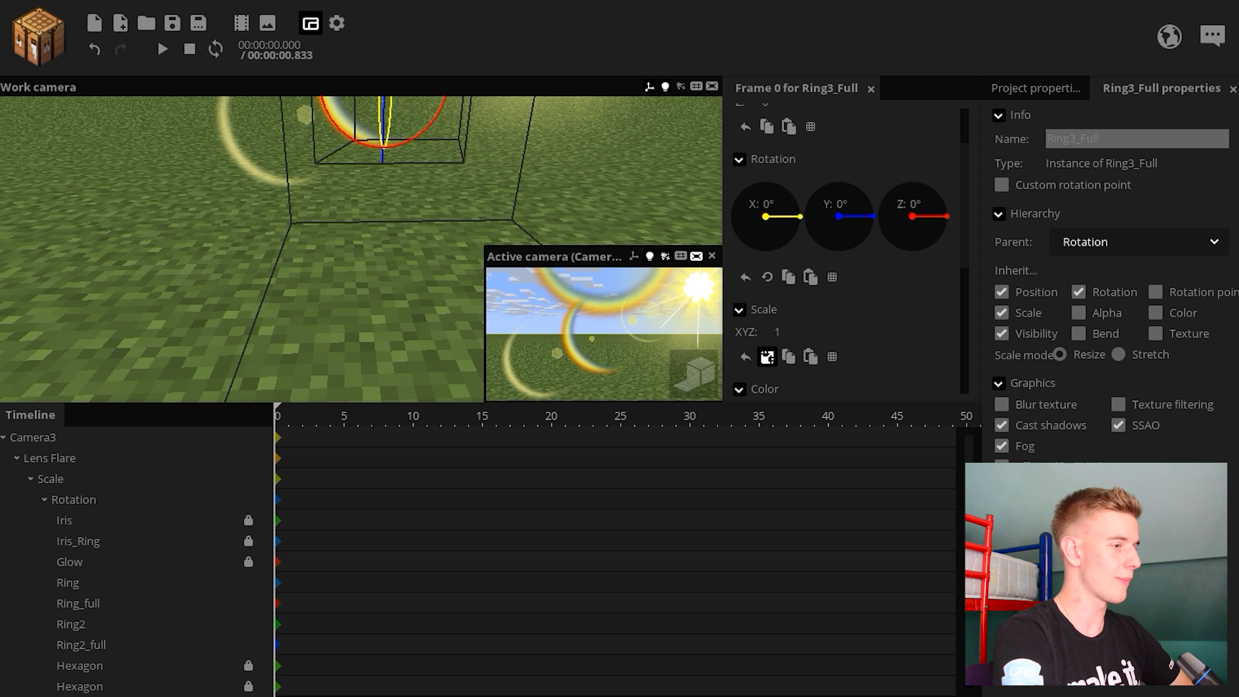
{"action": "scroll", "coordinate": [831, 692], "scroll_direction": "down", "scroll_amount": 3}
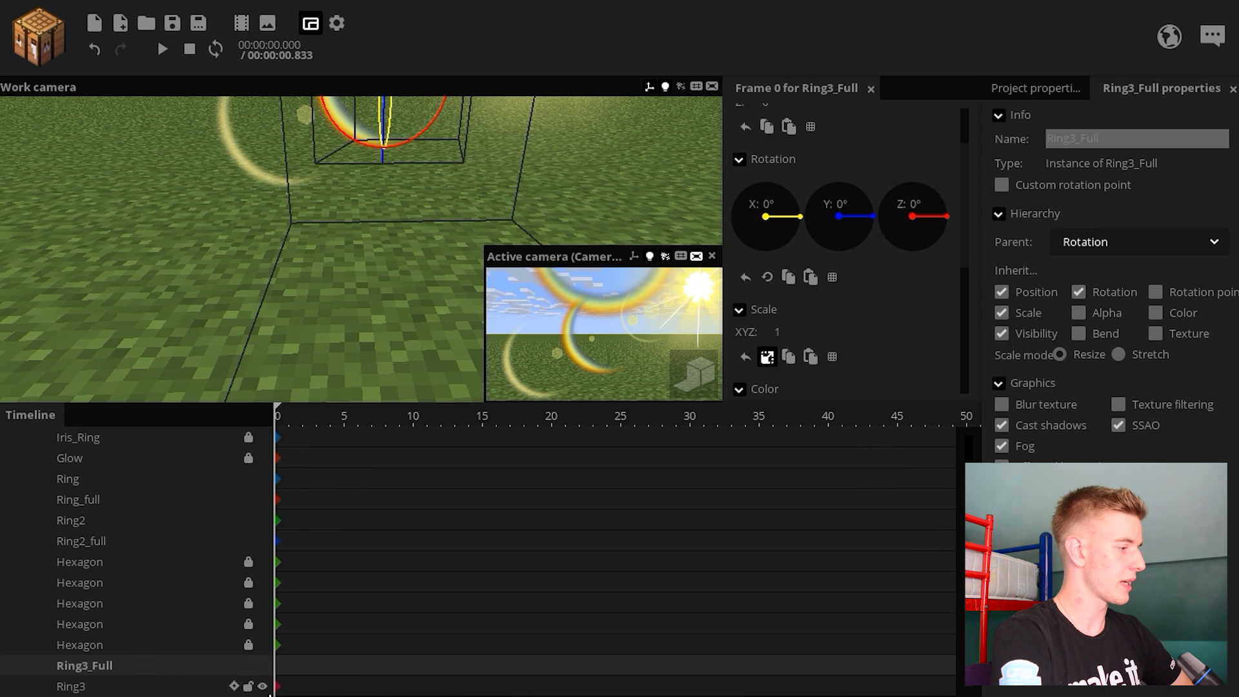
Enable a custom rotation point for Ring3_Full and set its Y value to 0
{"action": "left_click", "coordinate": [1033, 185]}
{"action": "left_click", "coordinate": [1033, 229]}
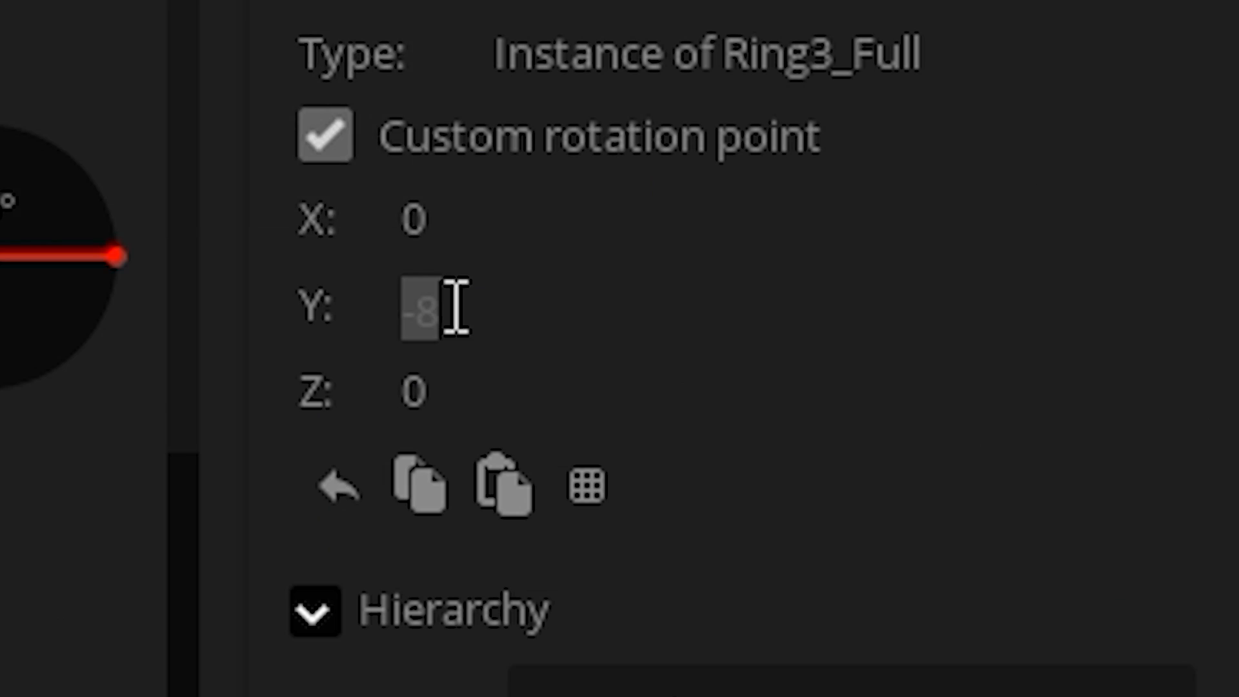
{"action": "type", "text": "0"}
{"action": "key", "text": "Tab"}
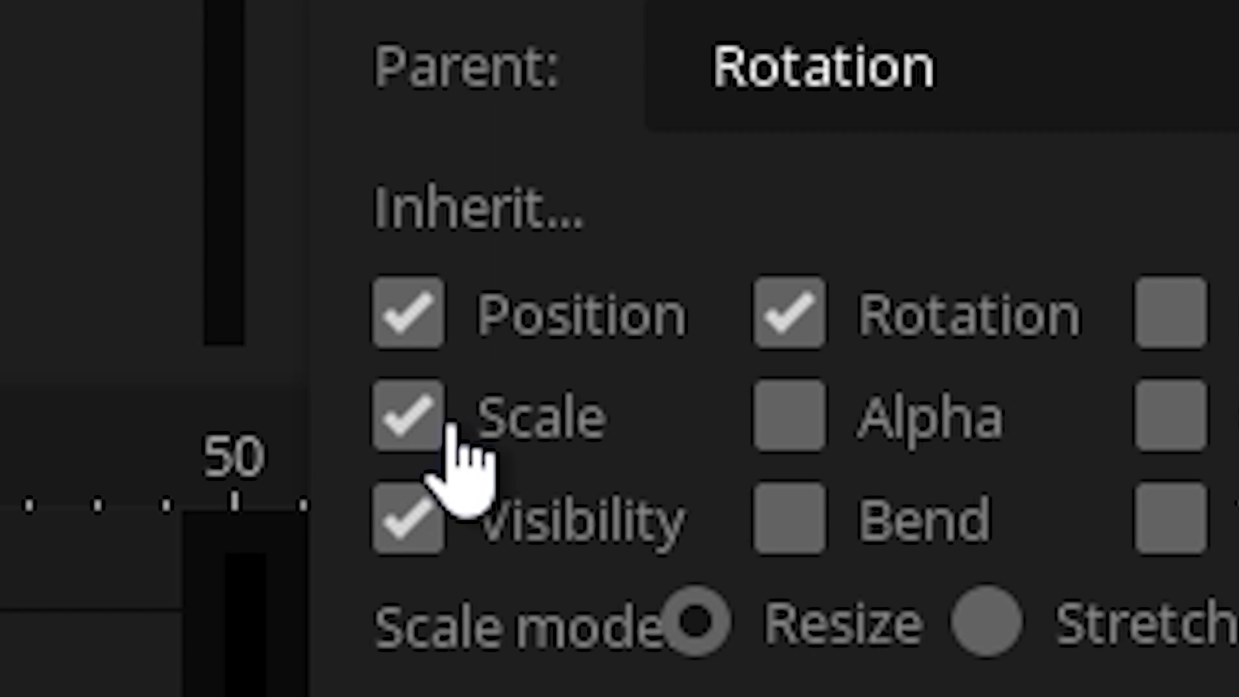
Turn off Scale inheritance and shadow casting for Ring3_Full and raise its brightness to 100%
{"action": "left_click", "coordinate": [452, 426]}
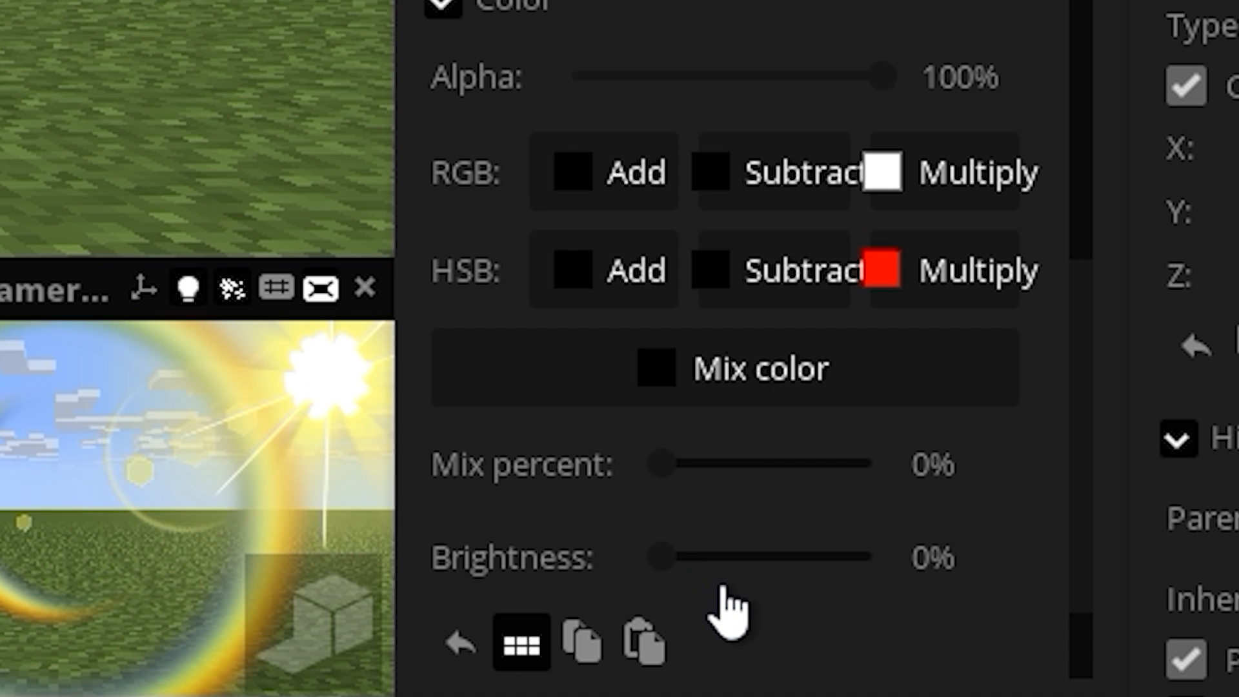
{"action": "left_click_drag", "start_coordinate": [710, 560], "coordinate": [990, 567]}
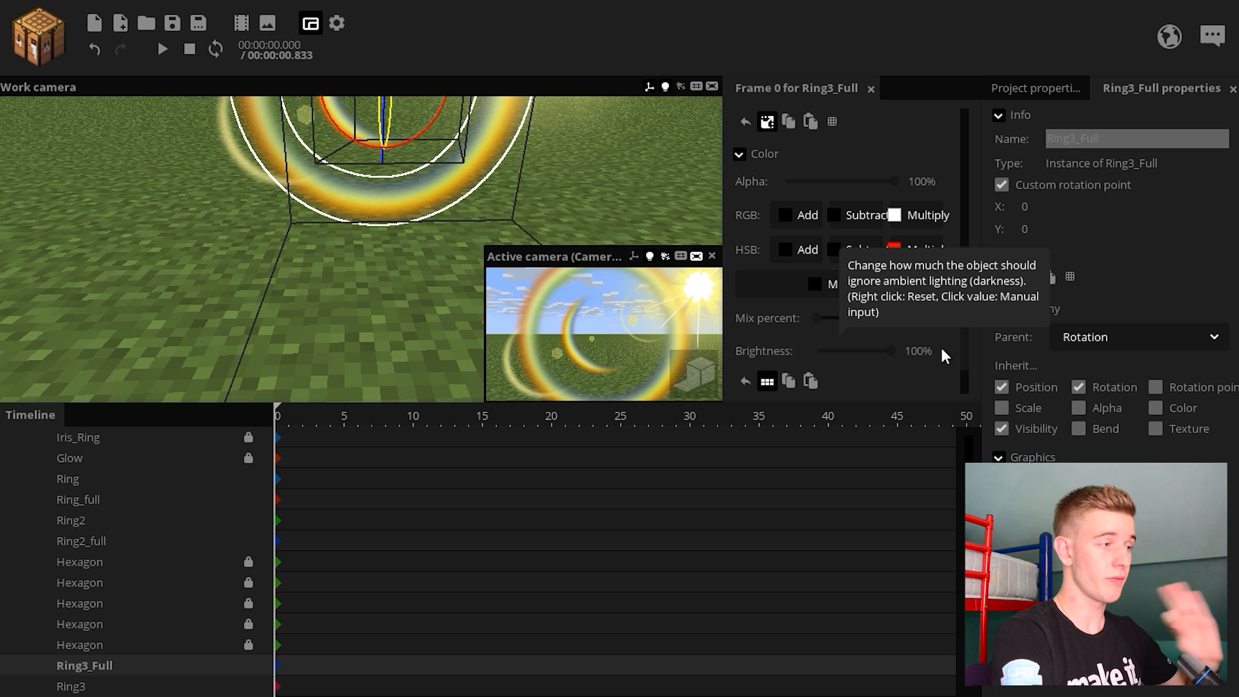
Match Ring3_Full's scale to Ring3's at 0.45 and set its render depth to 11
{"action": "left_click", "coordinate": [72, 686]}
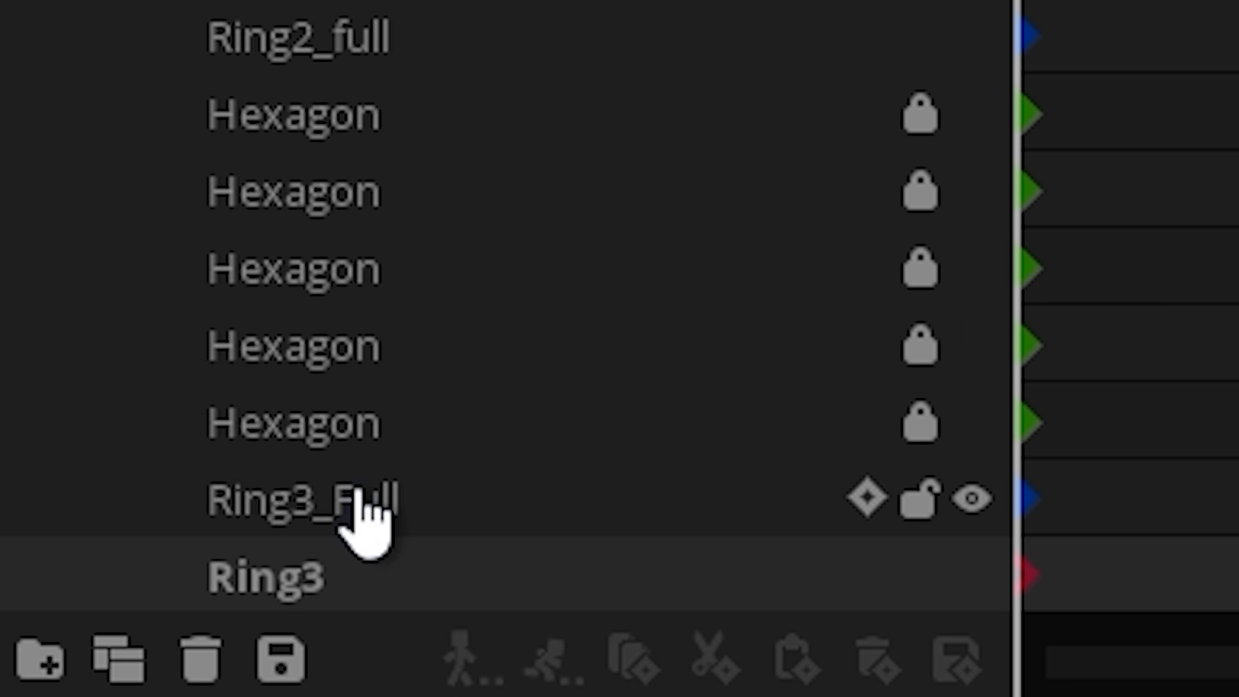
{"action": "left_click", "coordinate": [99, 666]}
{"action": "left_click", "coordinate": [789, 188]}
{"action": "scroll", "coordinate": [577, 645], "scroll_direction": "down", "scroll_amount": 3}
{"action": "left_click", "coordinate": [663, 514]}
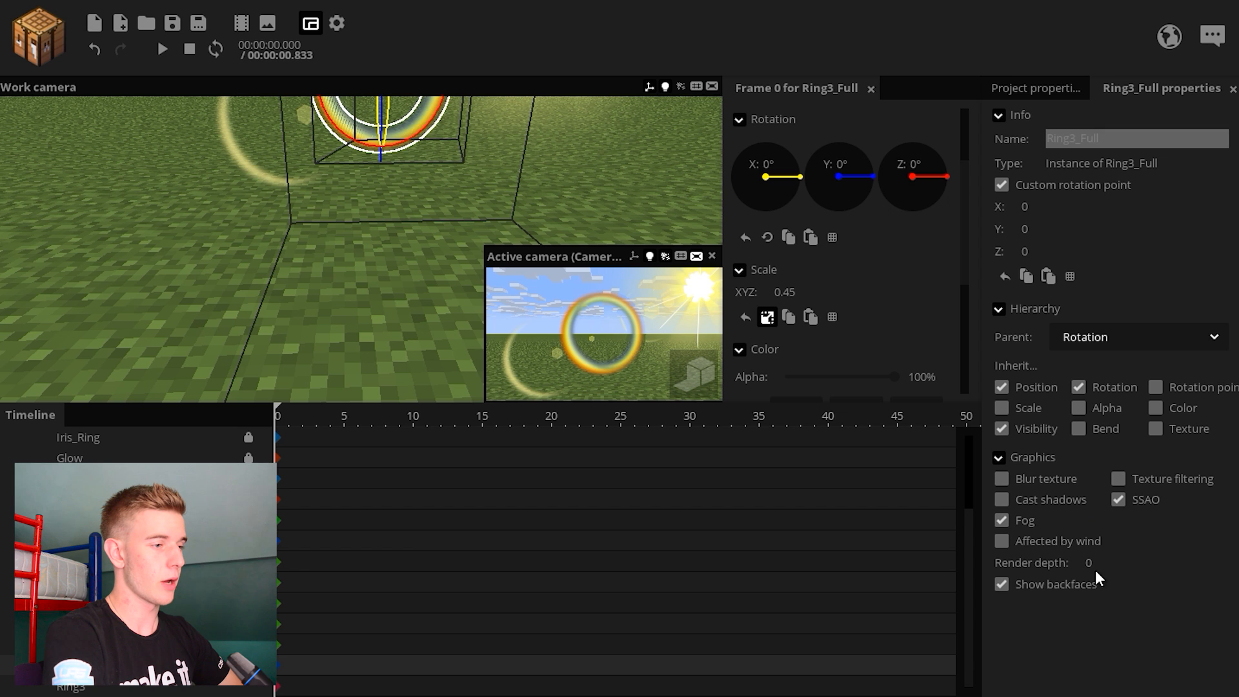
{"action": "left_click_drag", "start_coordinate": [1178, 565], "coordinate": [1185, 565]}
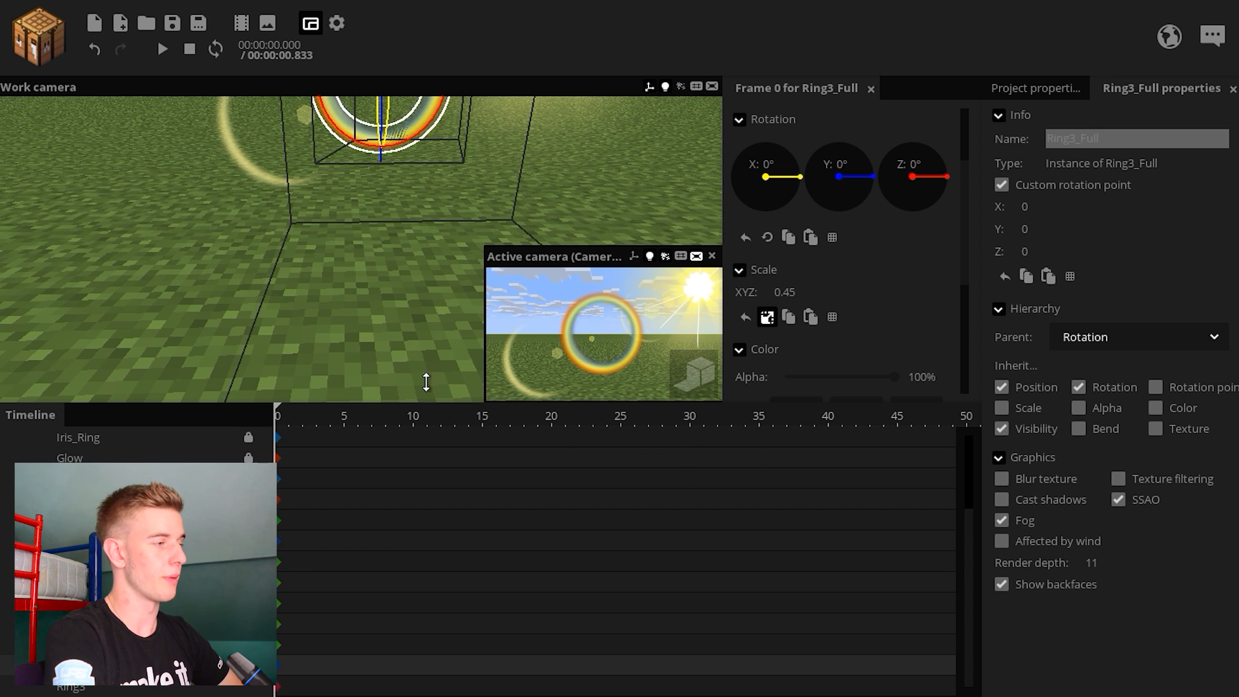
At frame 0, set Ring3_Full's alpha to 0% and Ring3's alpha to 60%
{"action": "key", "text": "s"}
{"action": "right_click_drag", "start_coordinate": [291, 351], "coordinate": [182, 373]}
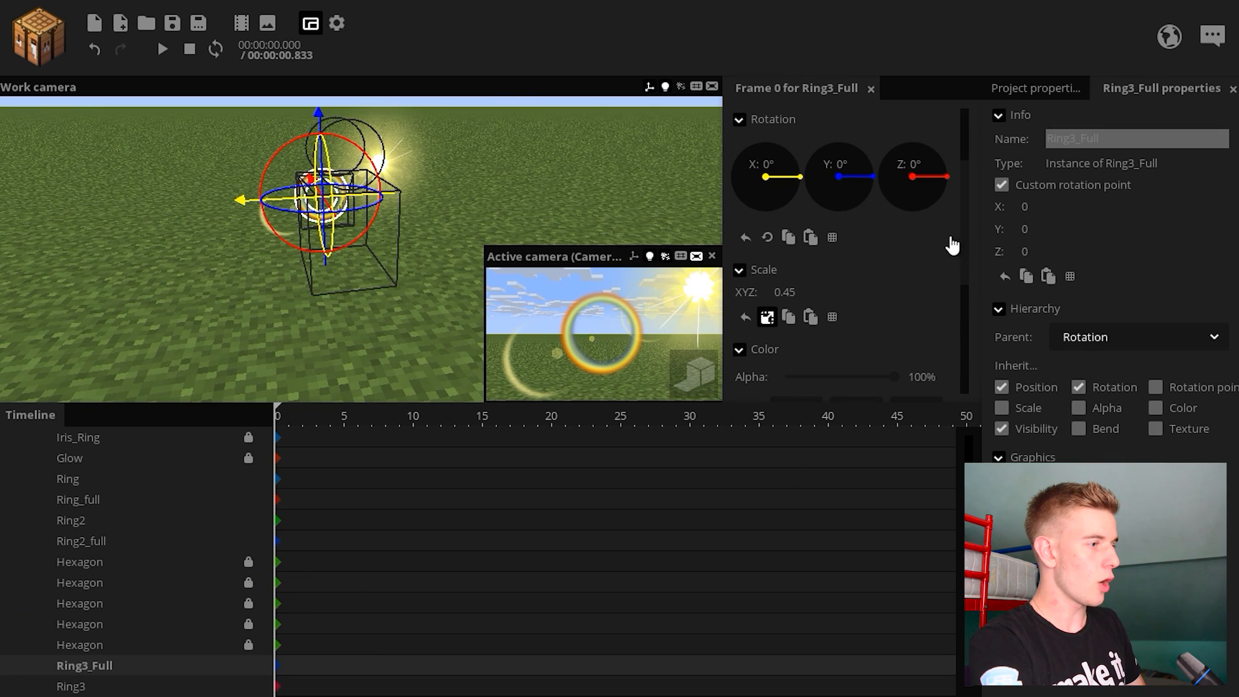
{"action": "scroll", "coordinate": [955, 249], "scroll_direction": "down", "scroll_amount": 3}
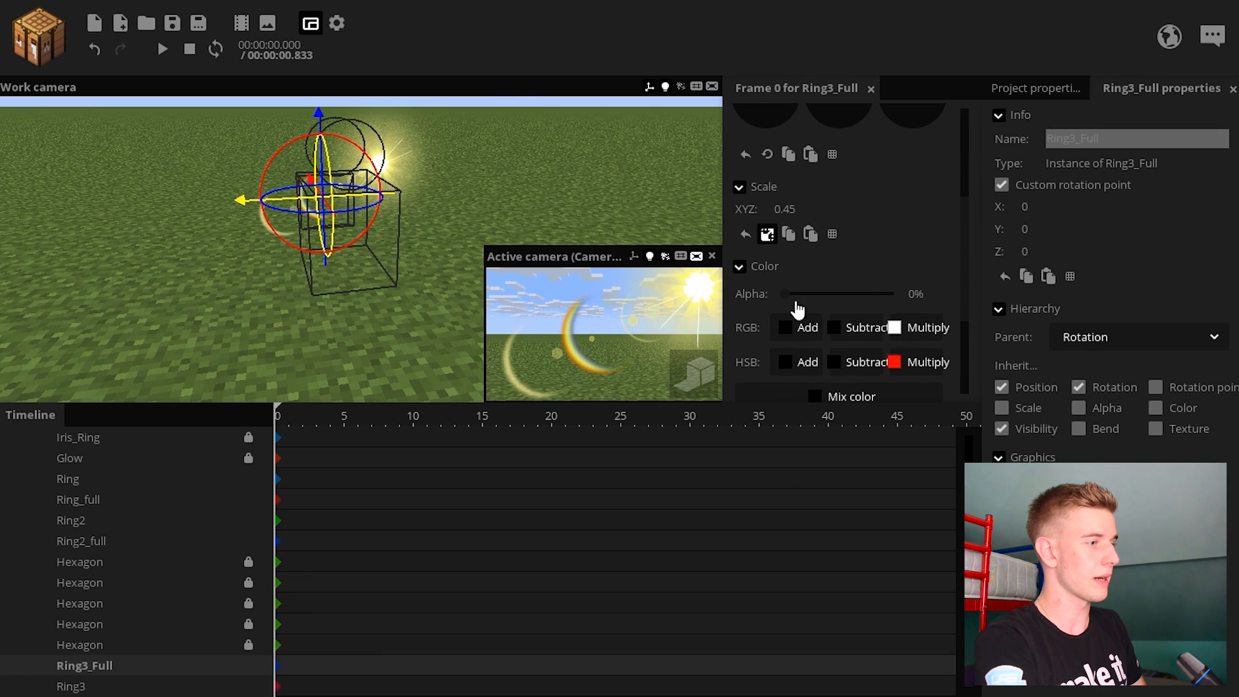
{"action": "left_click", "coordinate": [138, 684]}
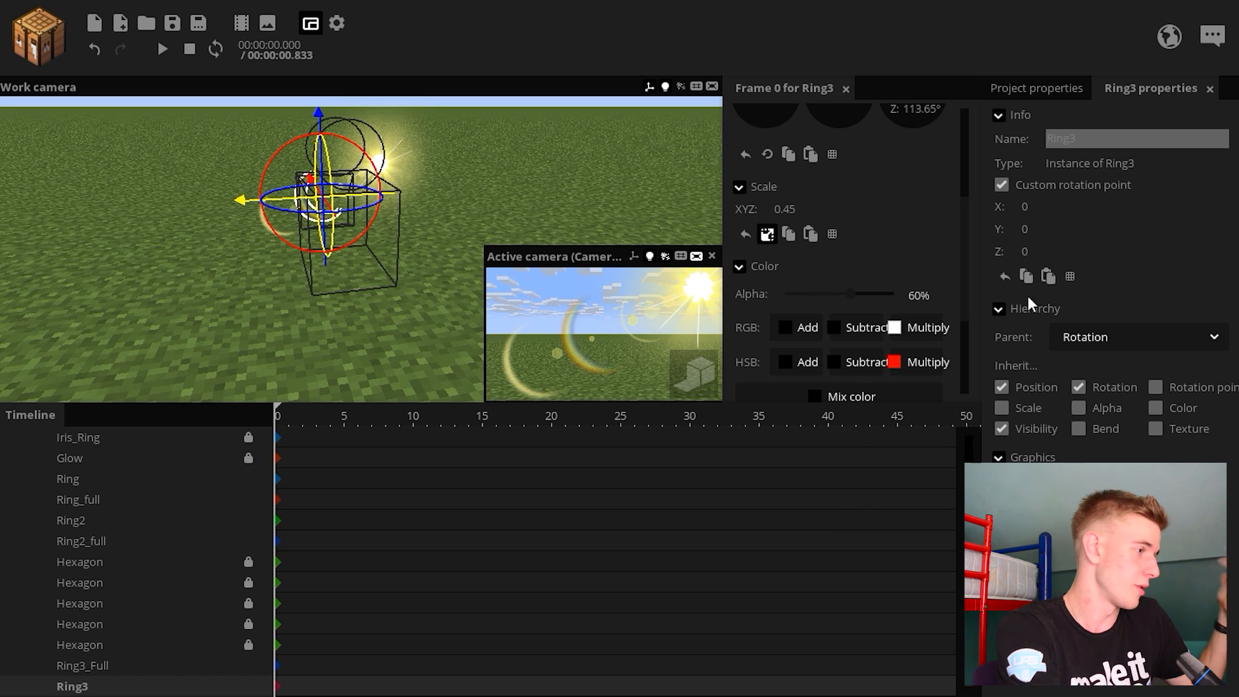
At frame 11, keyframe the Scale folder to centre the flare, with Ring3 at 0% alpha and Ring3_Full at about 69%
{"action": "scroll", "coordinate": [775, 520], "scroll_direction": "up", "scroll_amount": 2}
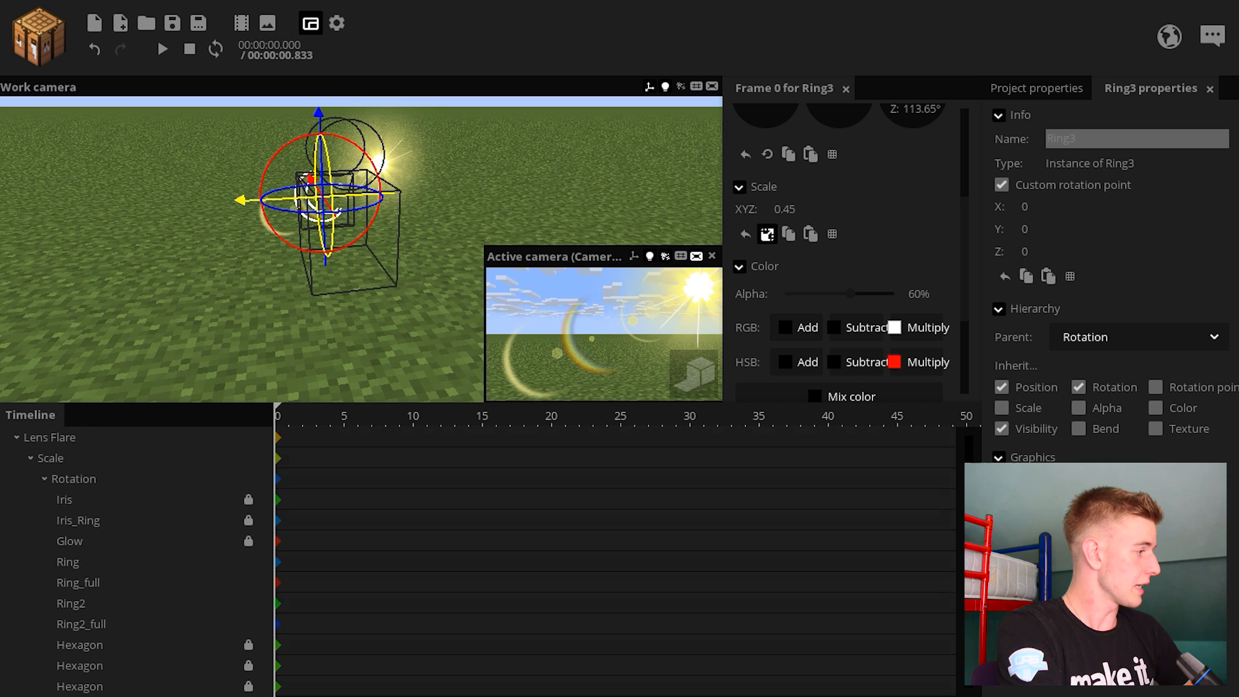
{"action": "left_click", "coordinate": [386, 479]}
{"action": "scroll", "coordinate": [407, 581], "scroll_direction": "down", "scroll_amount": 3}
{"action": "left_click", "coordinate": [428, 686]}
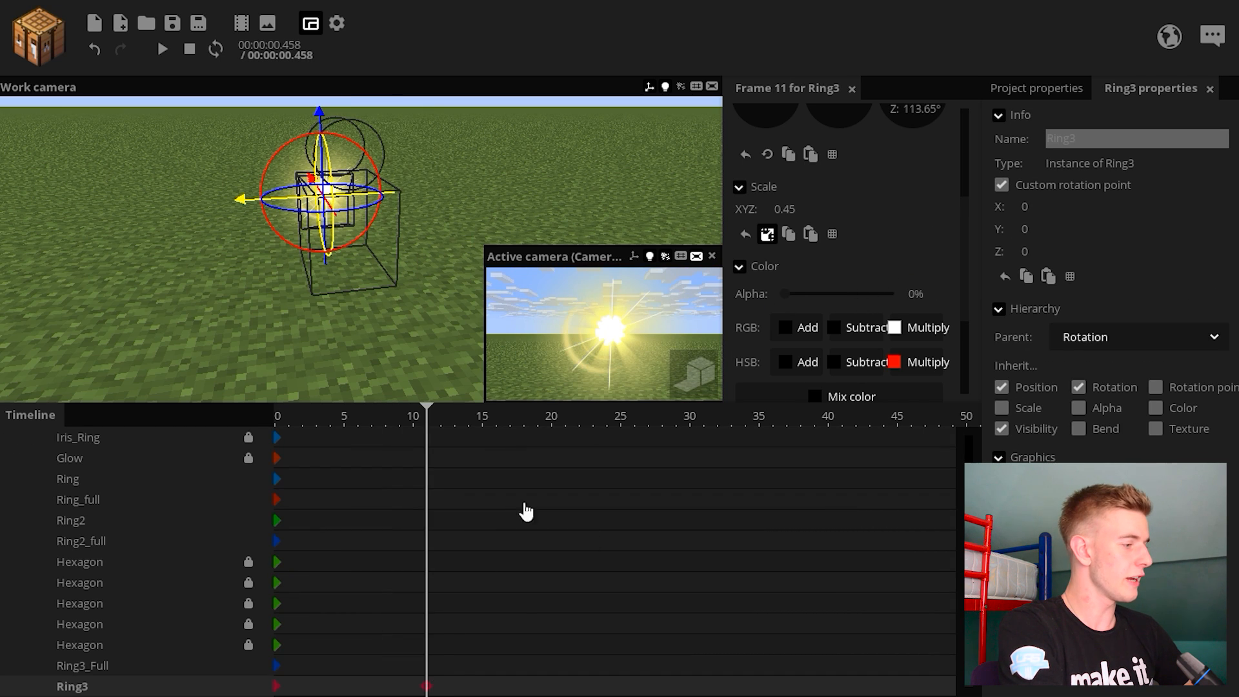
{"action": "left_click", "coordinate": [427, 666]}
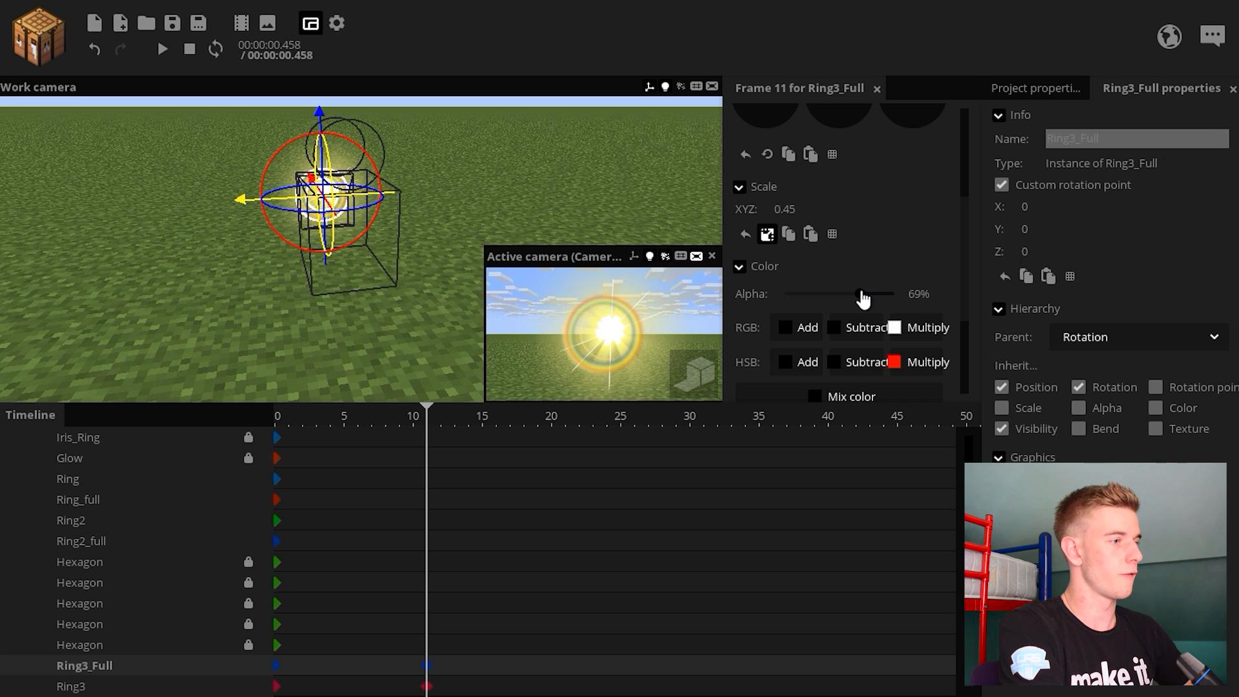
Keyframe Camera3 at frame 29 with its Y rotation at 30.75°, and remove the Scale folder's keyframe at frame 11
{"action": "left_click", "coordinate": [482, 530]}
{"action": "left_click_drag", "start_coordinate": [407, 424], "coordinate": [234, 473]}
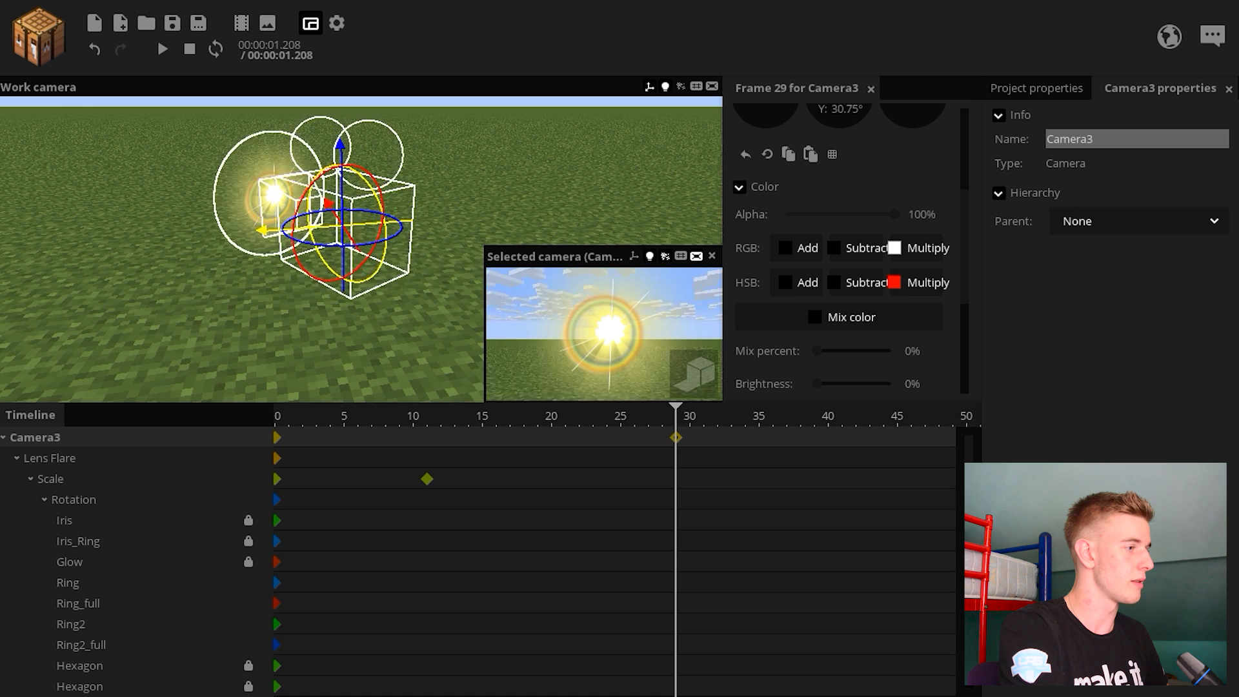
{"action": "left_click_drag", "start_coordinate": [429, 484], "coordinate": [226, 459]}
Rotate the Rotation folder about its Z axis at frame 0 to swing the flare around, and preview the animation up to frame 29
{"action": "left_click", "coordinate": [278, 500]}
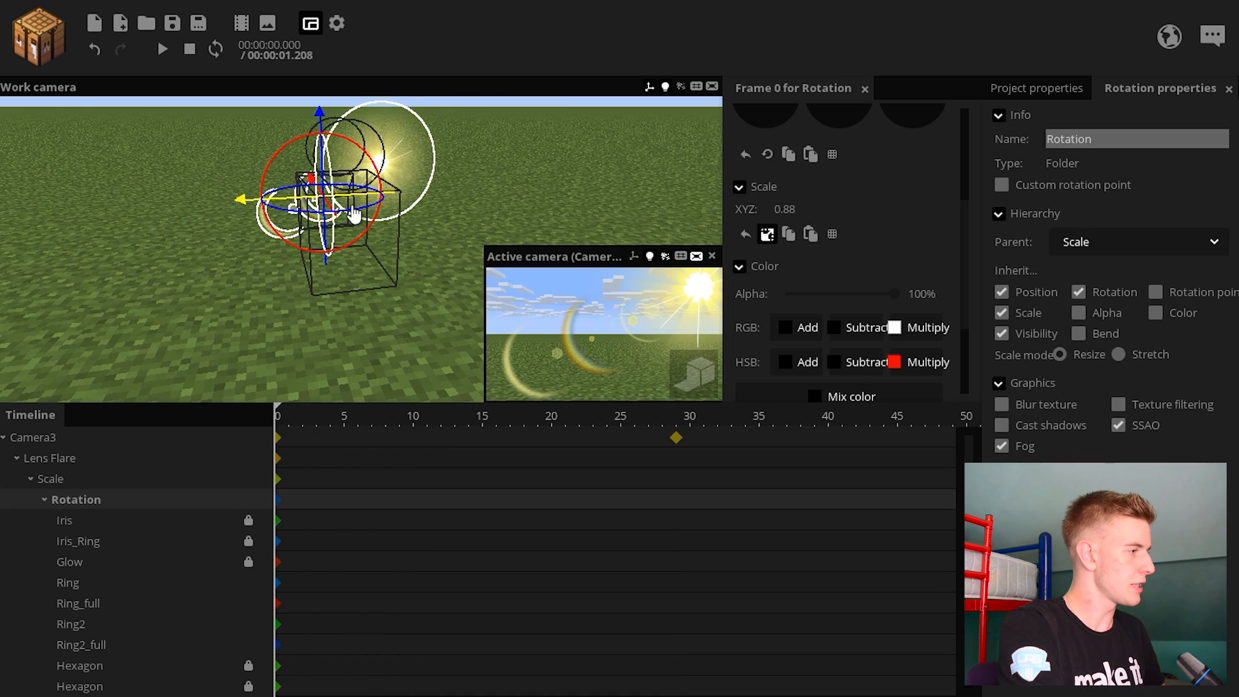
{"action": "left_click_drag", "start_coordinate": [356, 240], "coordinate": [335, 154]}
{"action": "left_click_drag", "start_coordinate": [368, 420], "coordinate": [207, 423]}
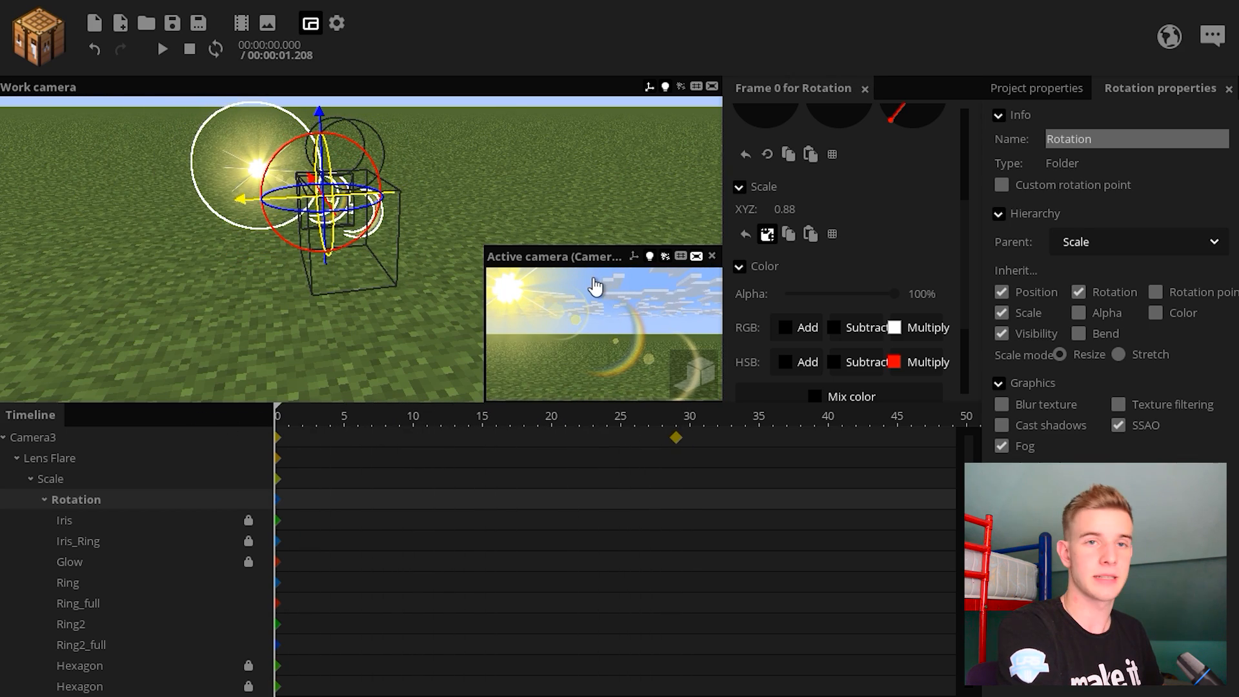
{"action": "left_click", "coordinate": [277, 500]}
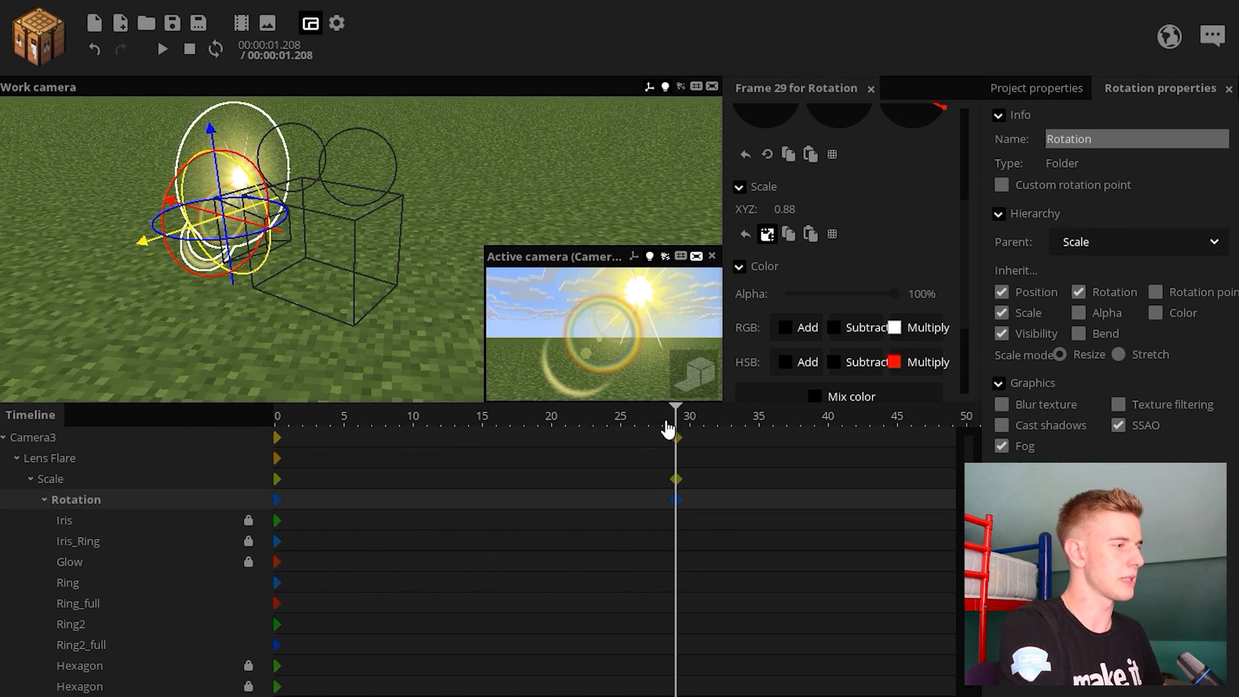
Try a quadratic ease-out transition on the Scale folder's frame 0 keyframe and play back the animation from the start
{"action": "left_click_drag", "start_coordinate": [668, 429], "coordinate": [264, 426]}
{"action": "key", "text": "space"}
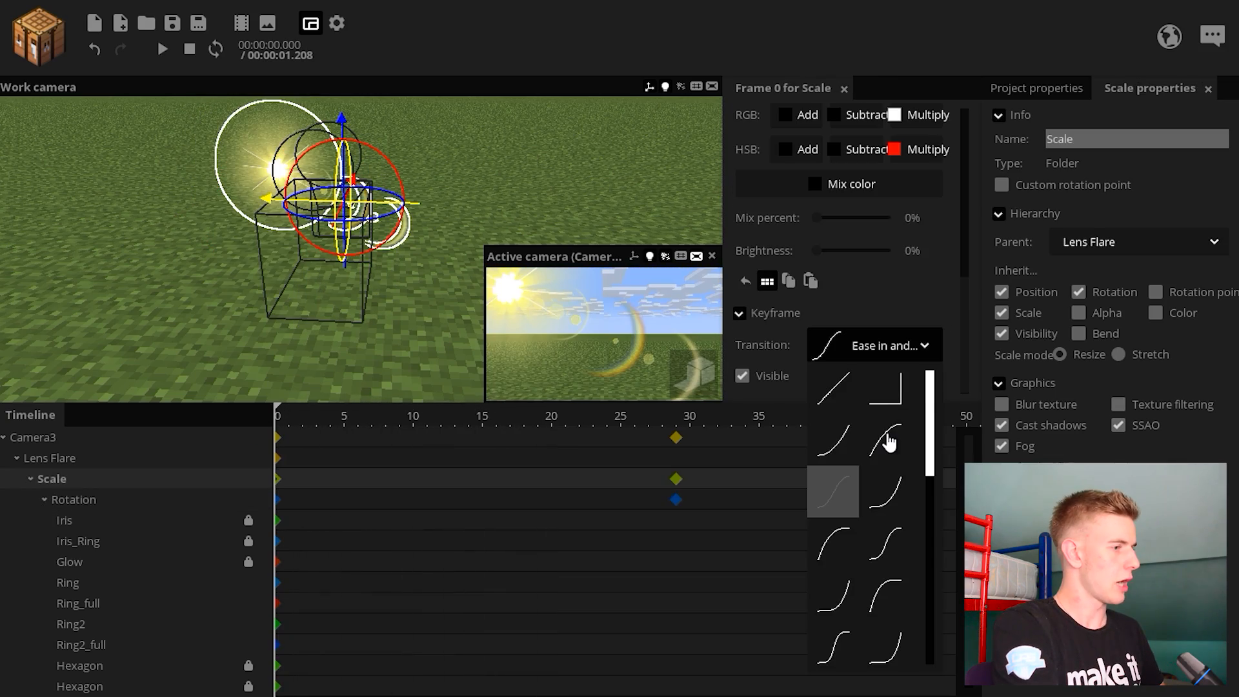
{"action": "left_click", "coordinate": [888, 441]}
{"action": "key", "text": "space"}
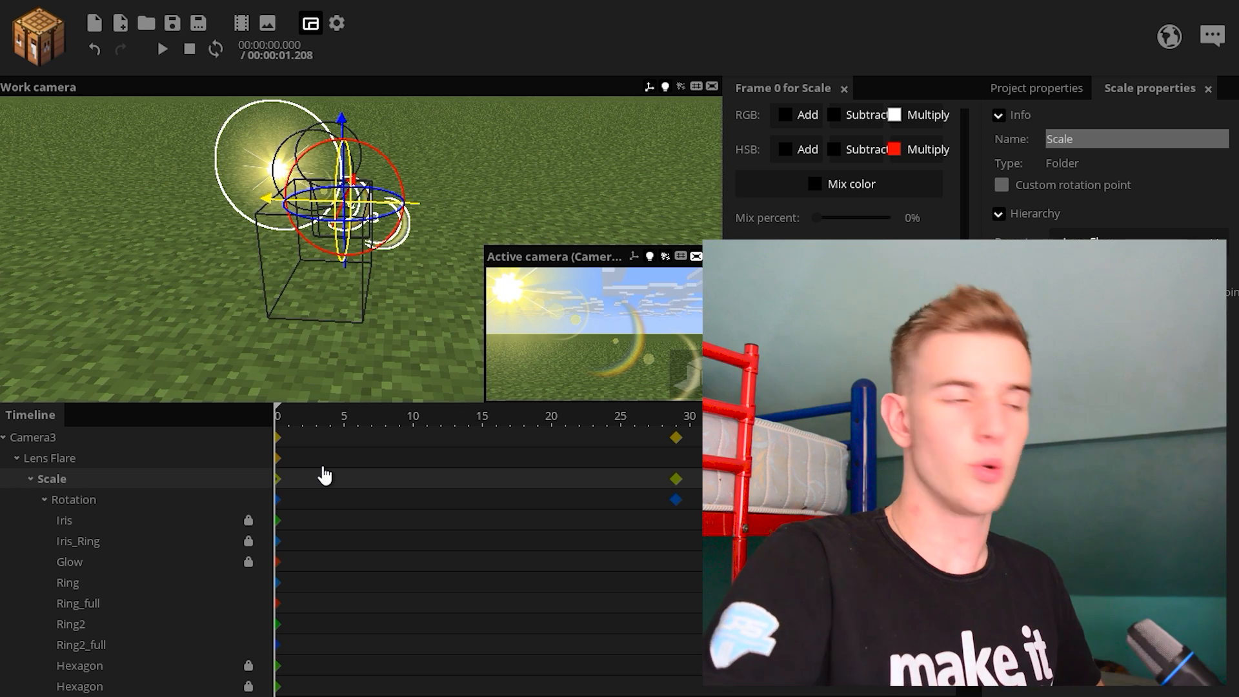
{"action": "key", "text": "space"}
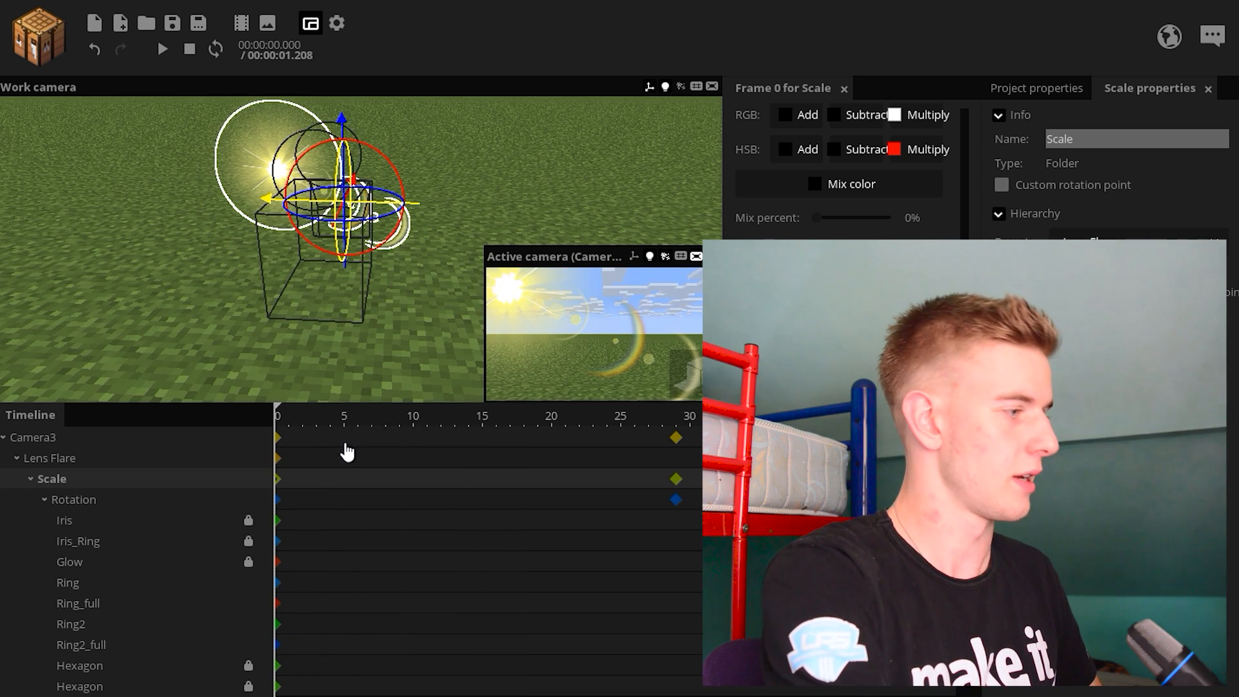
Set the transition of the Rotation folder's frame 0 keyframe to Linear
{"action": "left_click", "coordinate": [76, 495]}
{"action": "left_click", "coordinate": [80, 482]}
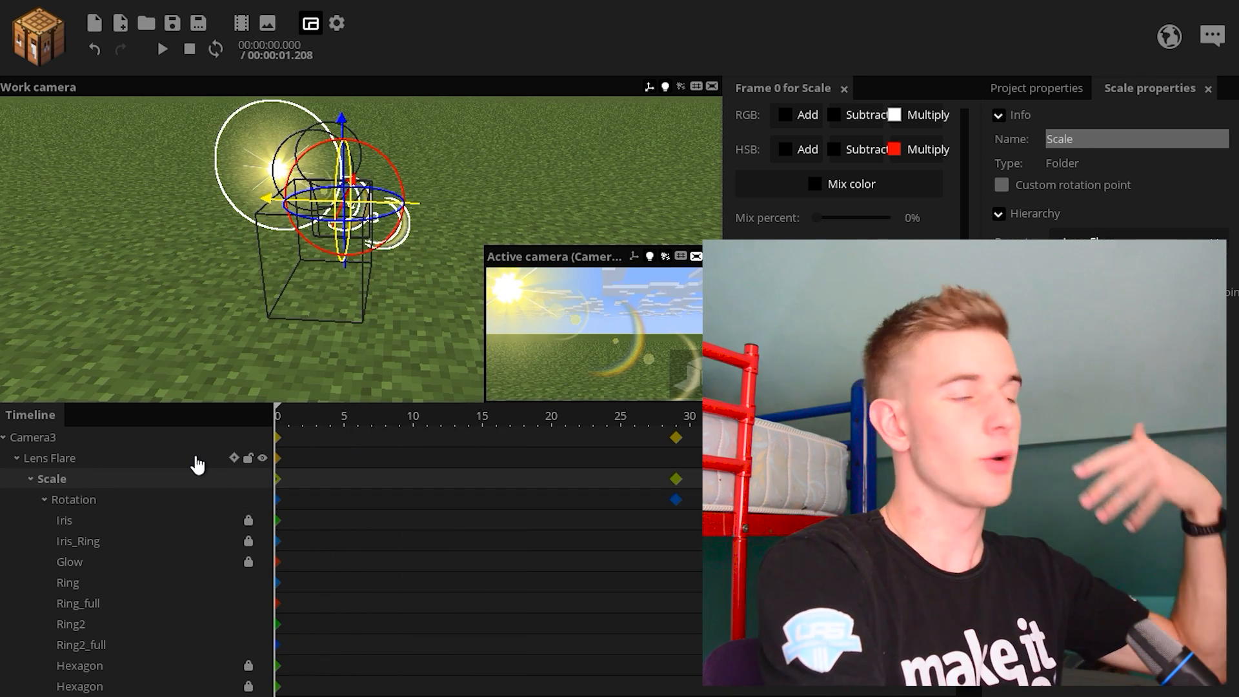
{"action": "left_click", "coordinate": [283, 502]}
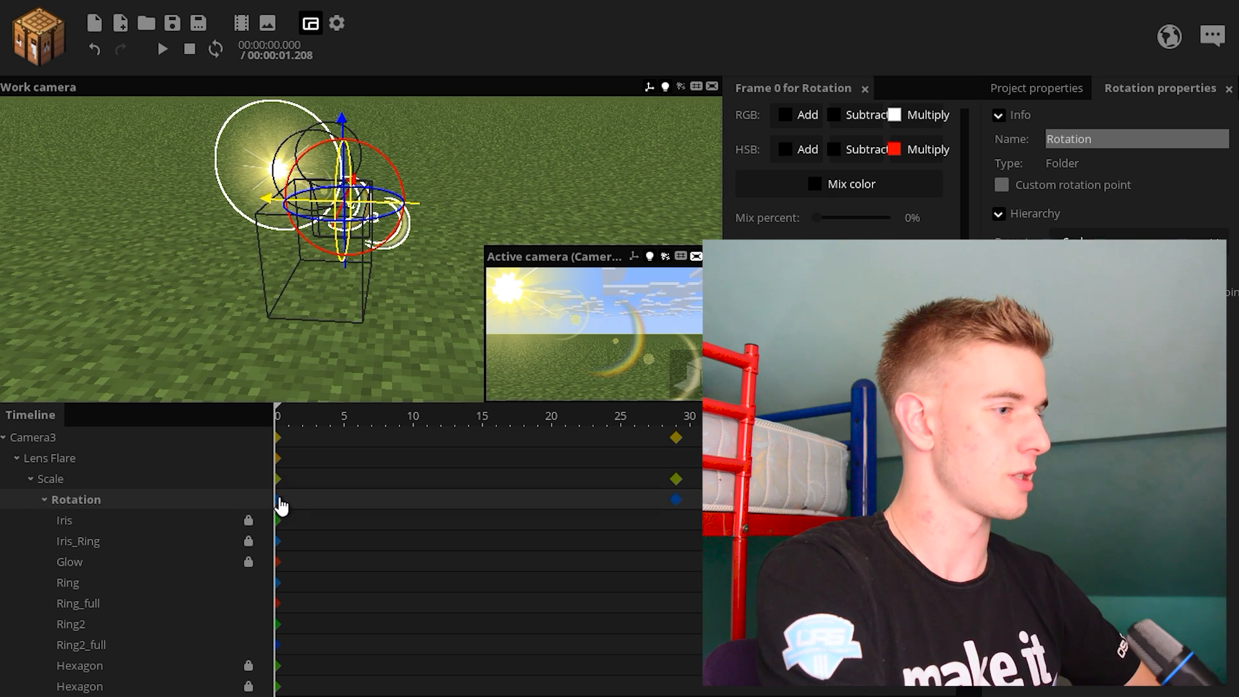
{"action": "left_click", "coordinate": [913, 346]}
{"action": "left_click", "coordinate": [846, 387]}
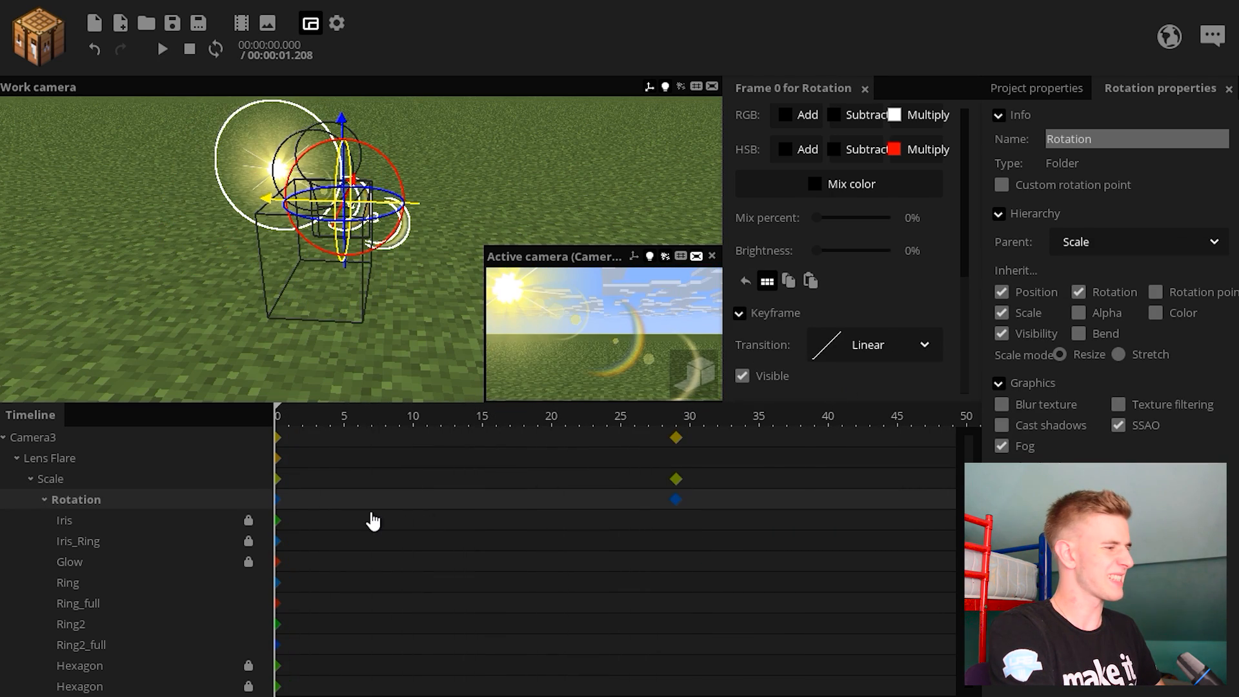
Set the transition of the Scale folder's frame 0 keyframe to cubic ease-out and preview the animation
{"action": "left_click", "coordinate": [317, 479]}
{"action": "left_click", "coordinate": [920, 347]}
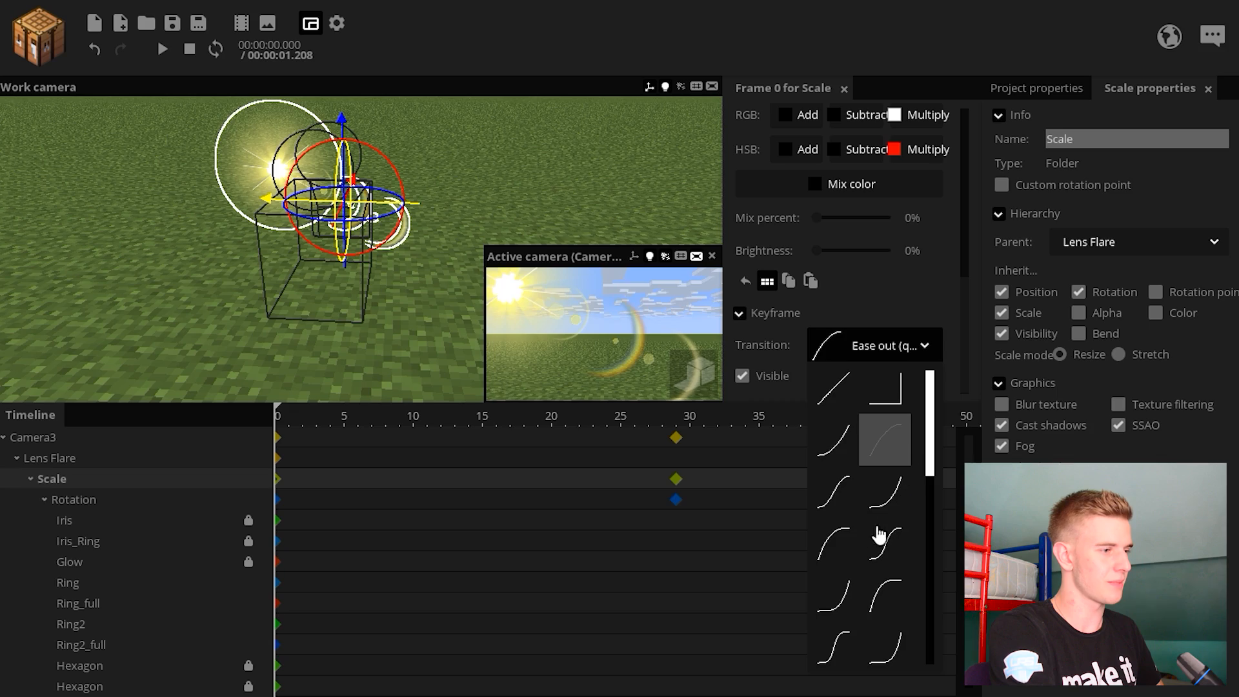
{"action": "left_click", "coordinate": [844, 555]}
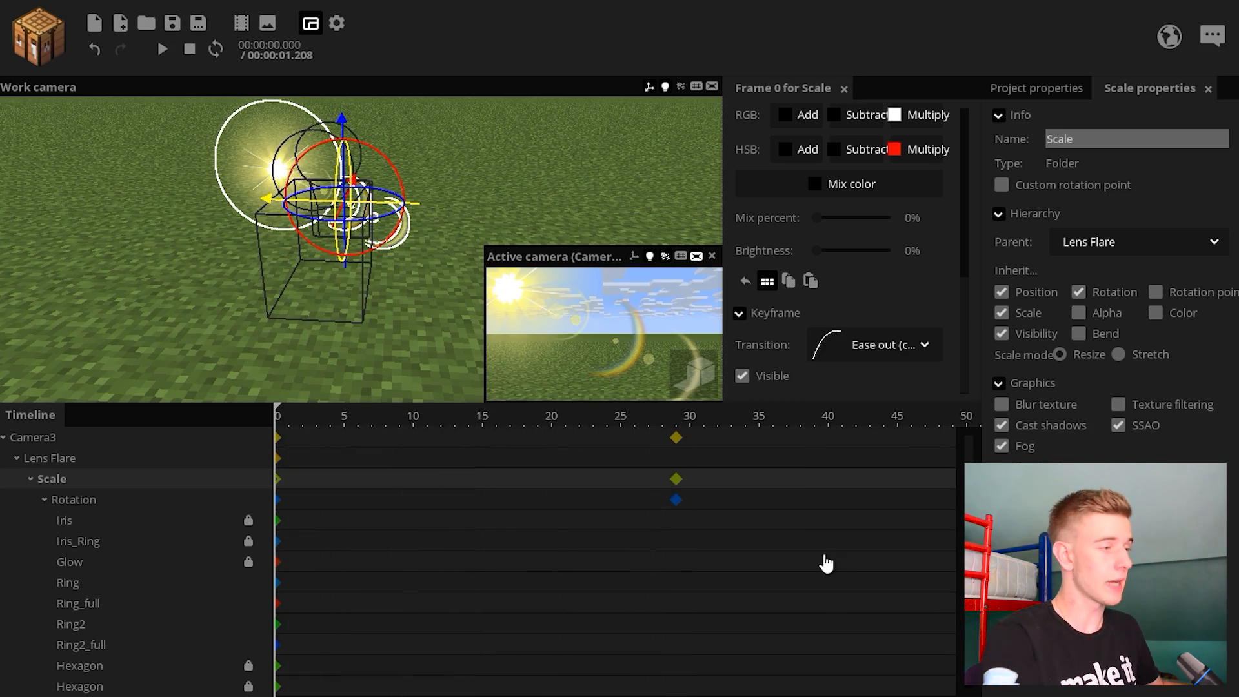
{"action": "key", "text": "space"}
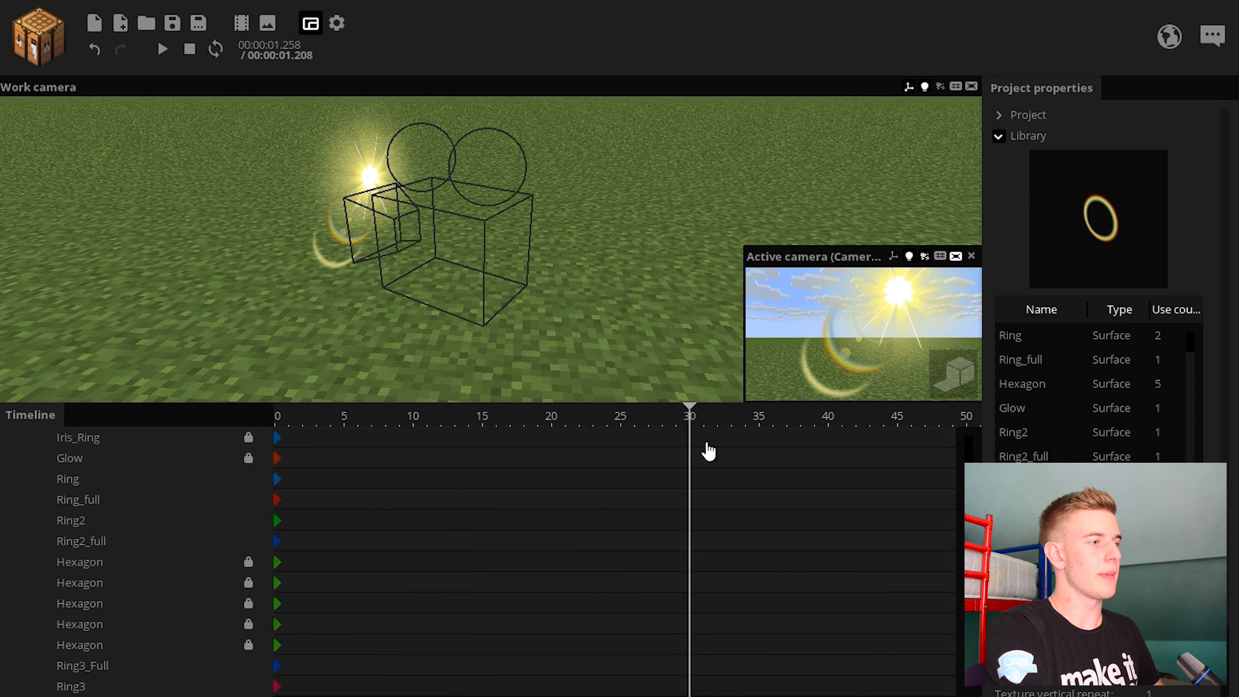
{"action": "mouse_move", "coordinate": [709, 451]}
{"action": "left_mouse_down"}
{"action": "mouse_move", "coordinate": [721, 452]}
{"action": "mouse_move", "coordinate": [697, 435]}
{"action": "mouse_move", "coordinate": [704, 443]}
{"action": "left_mouse_up"}
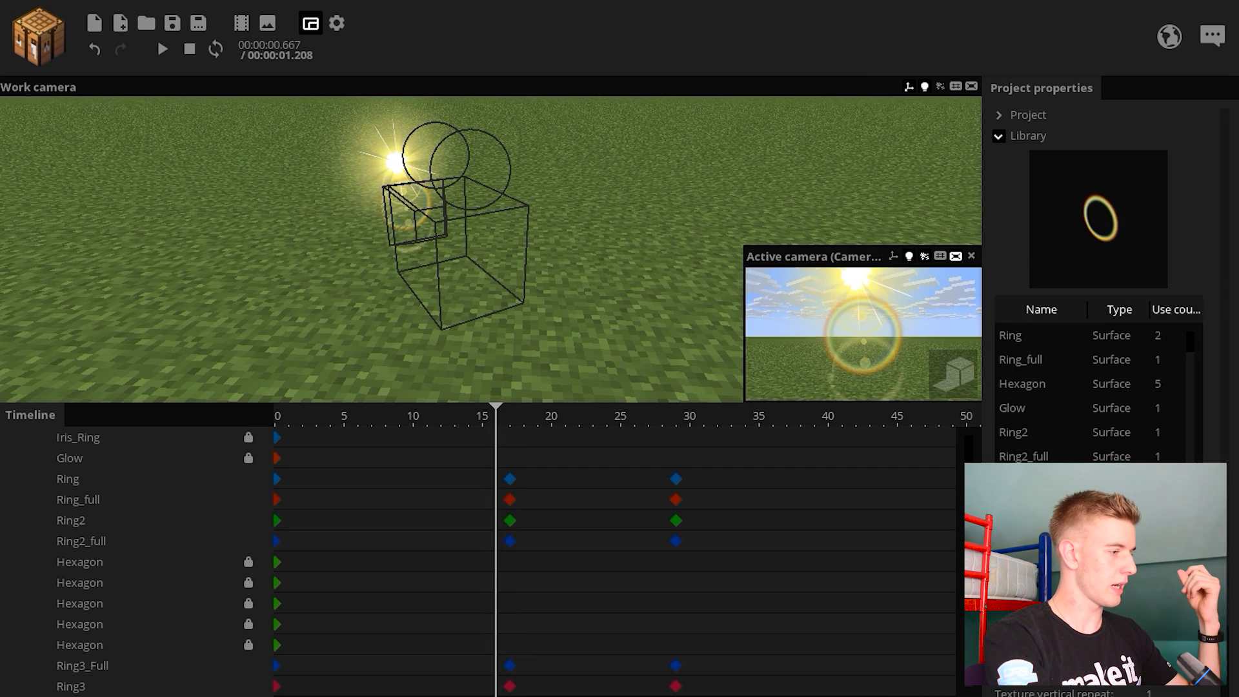
Inspect Ring3_Full from the side at frame 18, deselect it, and replay the animation from frame 0
{"action": "left_click_drag", "start_coordinate": [497, 418], "coordinate": [520, 482]}
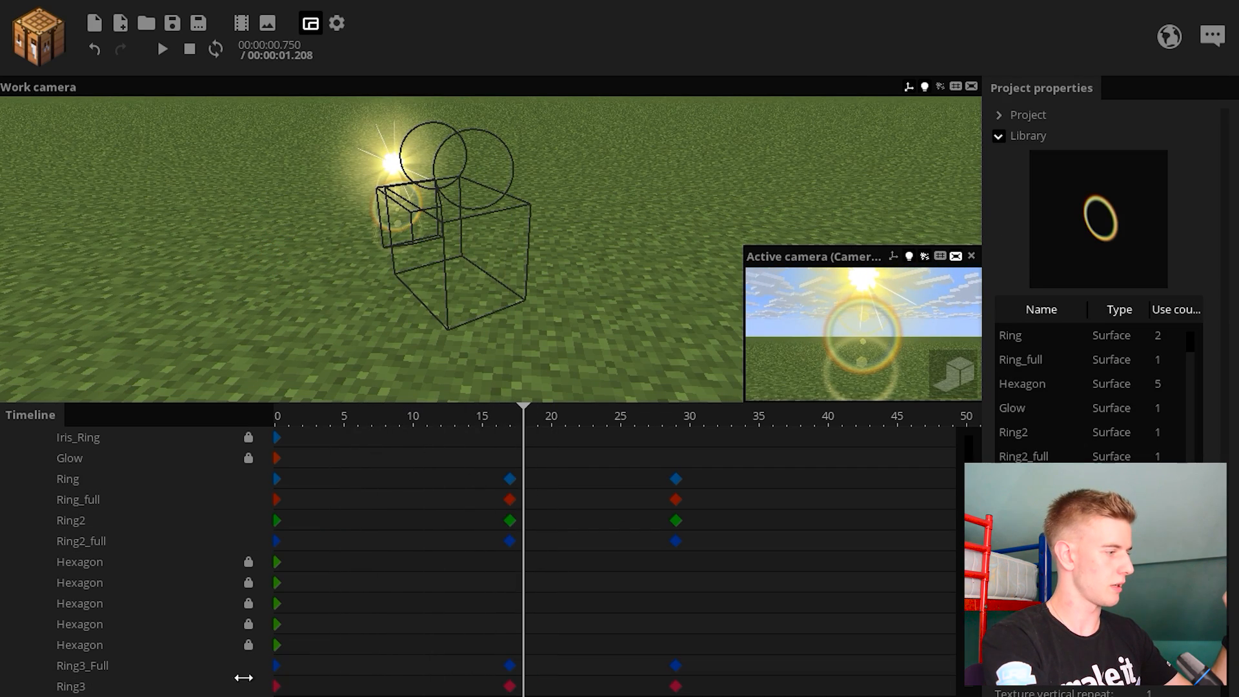
{"action": "left_click", "coordinate": [226, 667]}
{"action": "left_click_drag", "start_coordinate": [376, 319], "coordinate": [402, 297]}
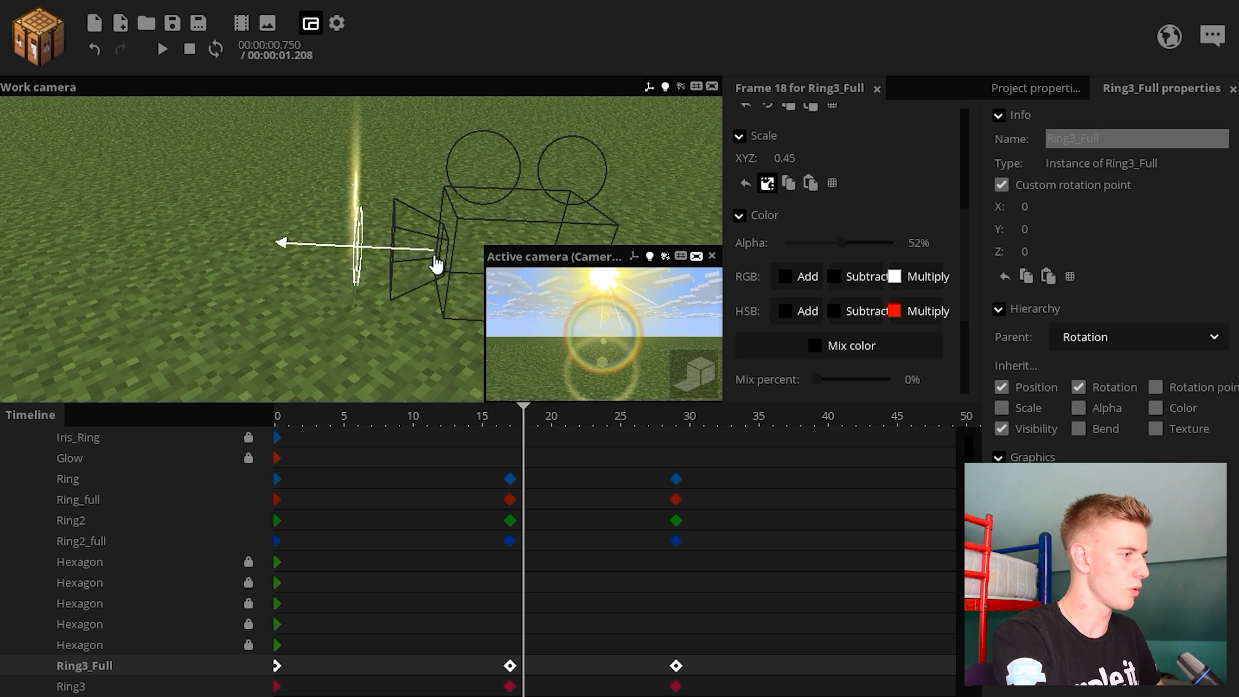
{"action": "left_click", "coordinate": [354, 374]}
{"action": "left_click_drag", "start_coordinate": [523, 421], "coordinate": [213, 436]}
{"action": "key", "text": "space"}
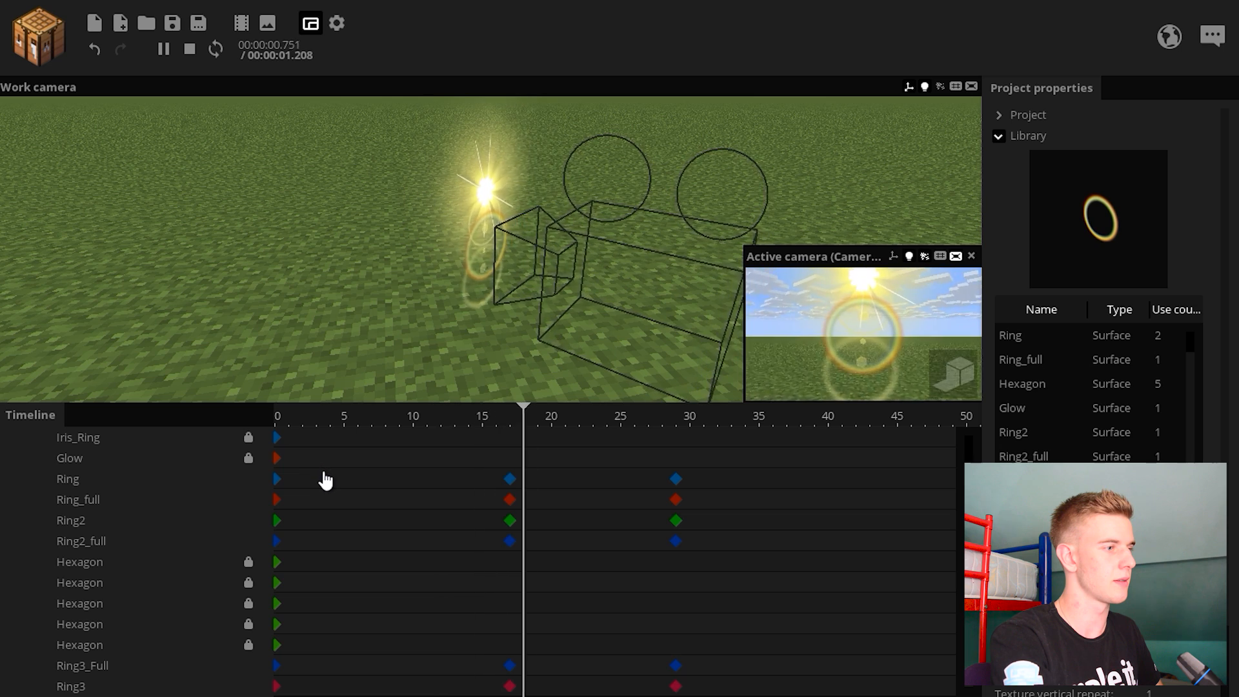
Inspect Ring2_full and Ring_full at frame 0 and play back the finished flare animation
{"action": "left_click", "coordinate": [94, 544]}
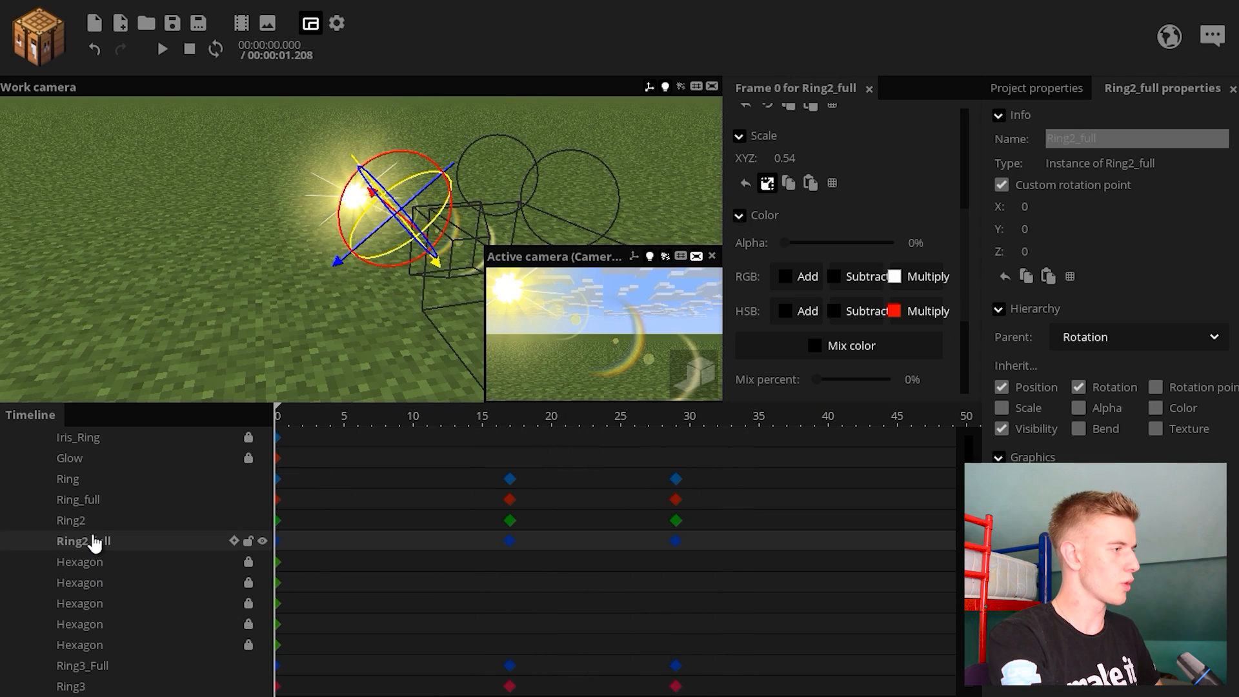
{"action": "right_click_drag", "start_coordinate": [124, 373], "coordinate": [111, 444]}
{"action": "left_click", "coordinate": [97, 500]}
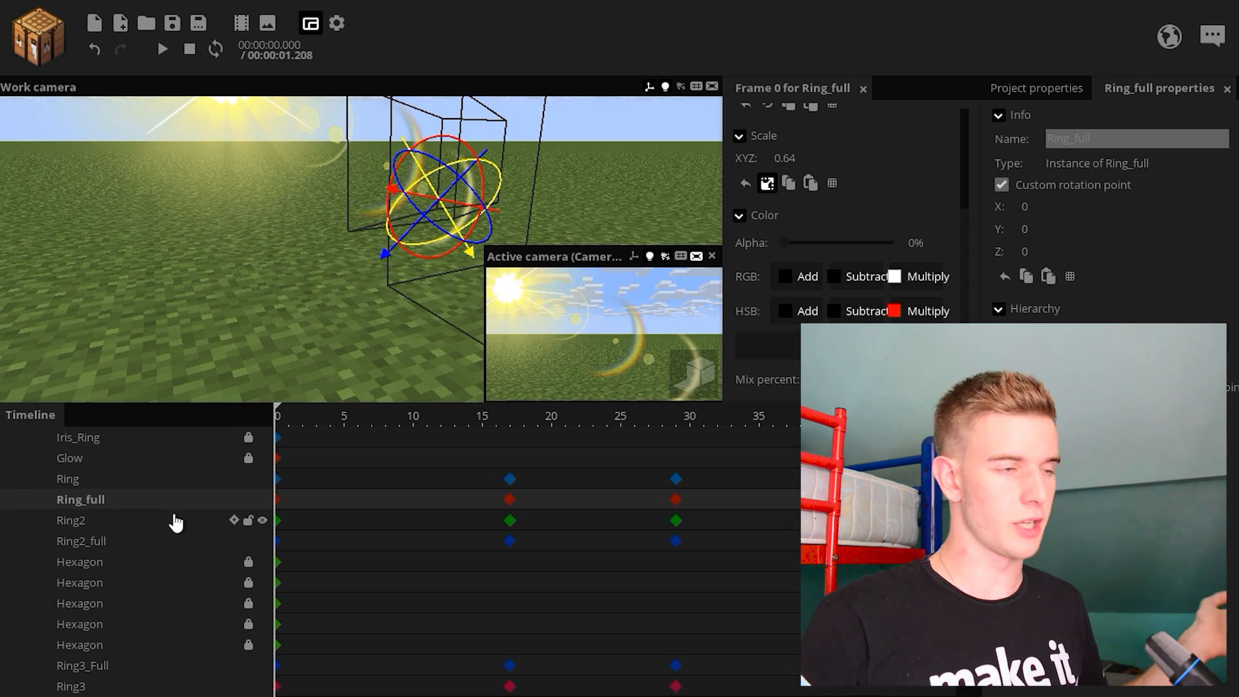
{"action": "key", "text": "space"}
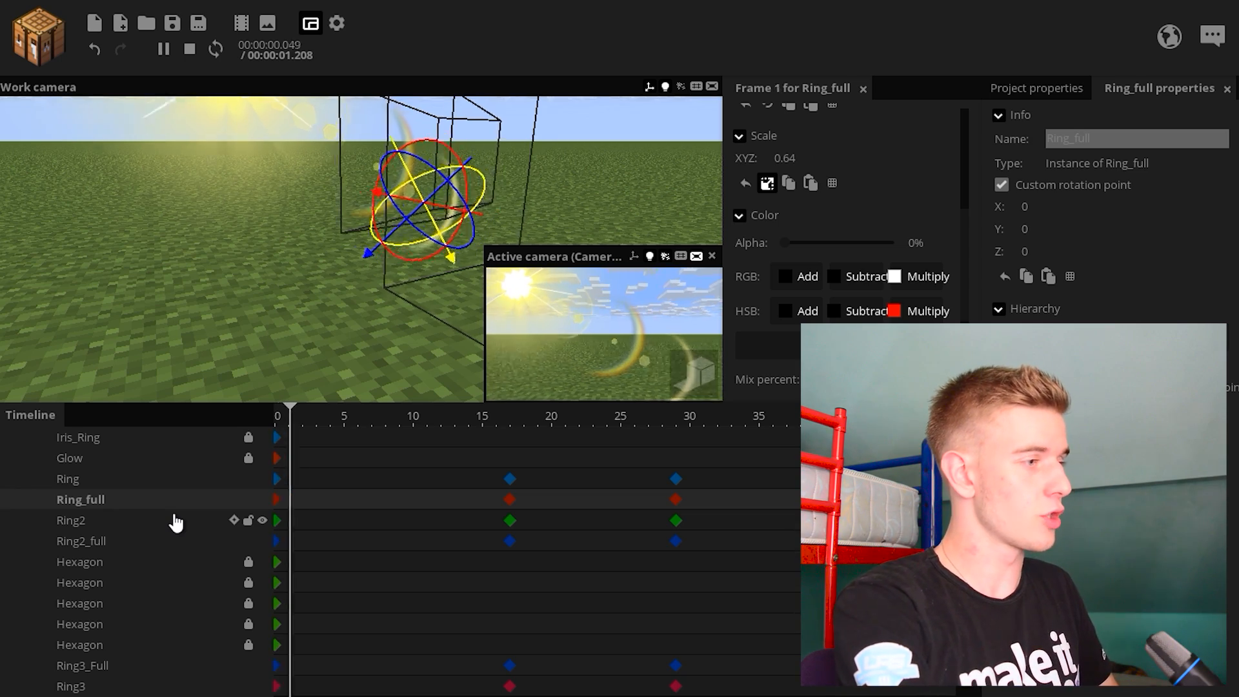
{"action": "key", "text": "space"}
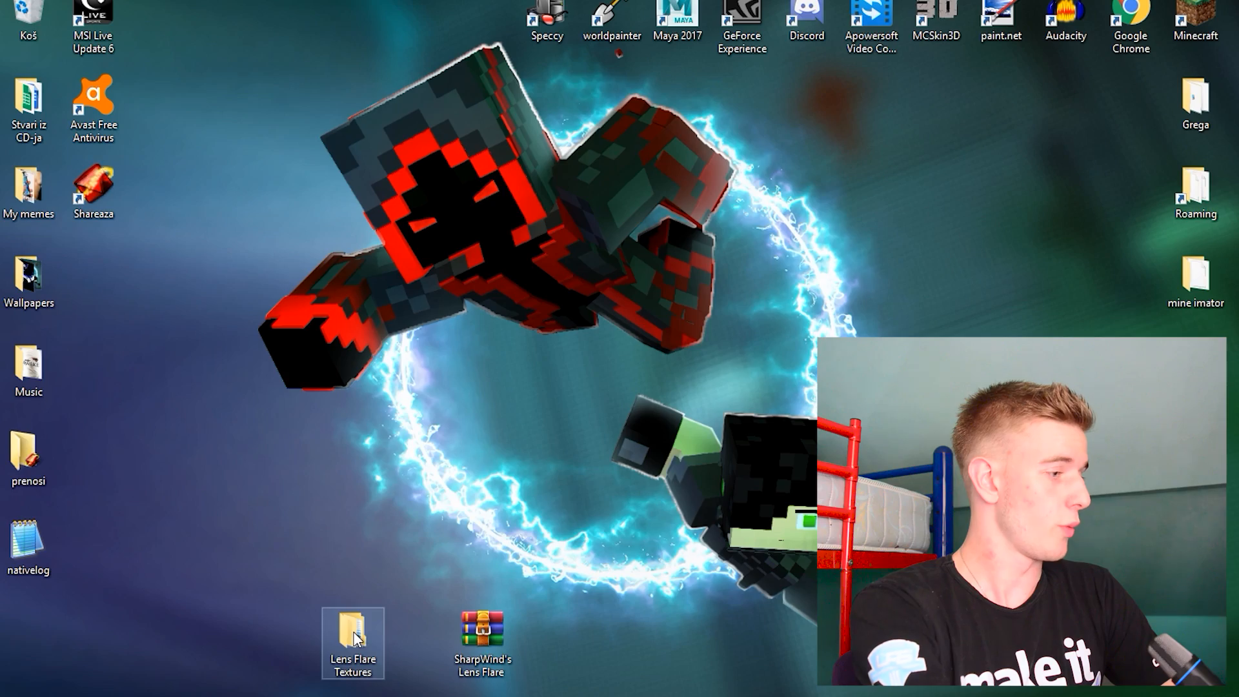
Switch to the desktop and open the Lens Flare Textures folder
{"action": "double_click", "coordinate": [353, 636]}
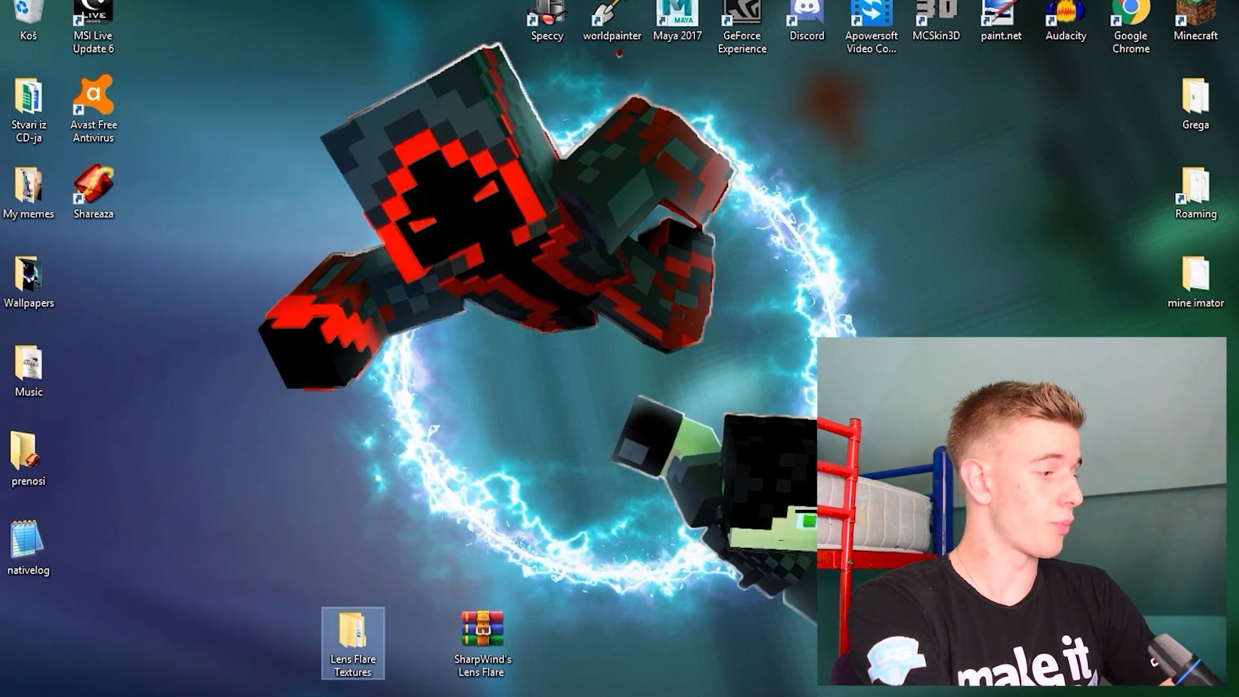